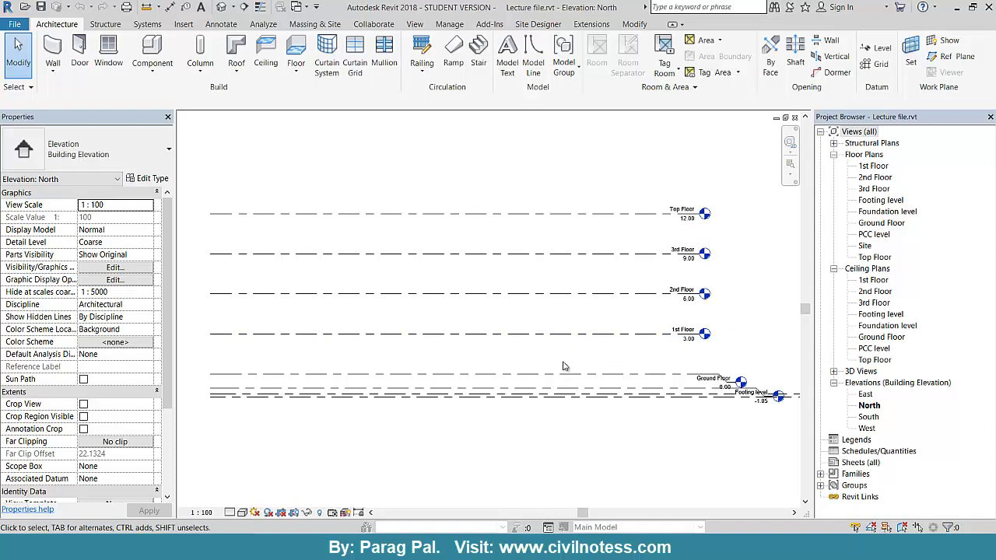
Step: Open the Ground Floor floor plan from the North elevation
{"action": "scroll", "coordinate": [700, 364], "scroll_direction": "down", "scroll_amount": 1}
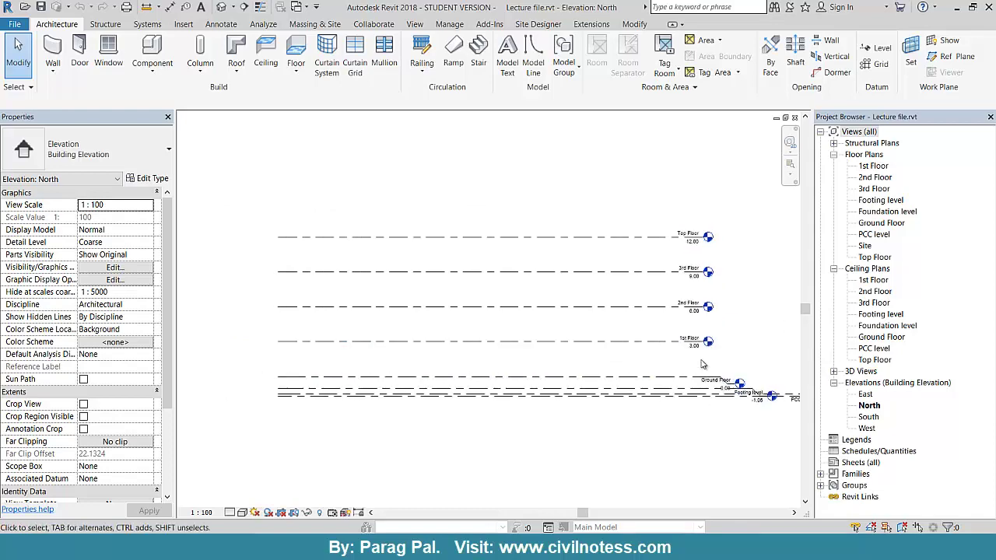
{"action": "scroll", "coordinate": [701, 364], "scroll_direction": "up", "scroll_amount": 2}
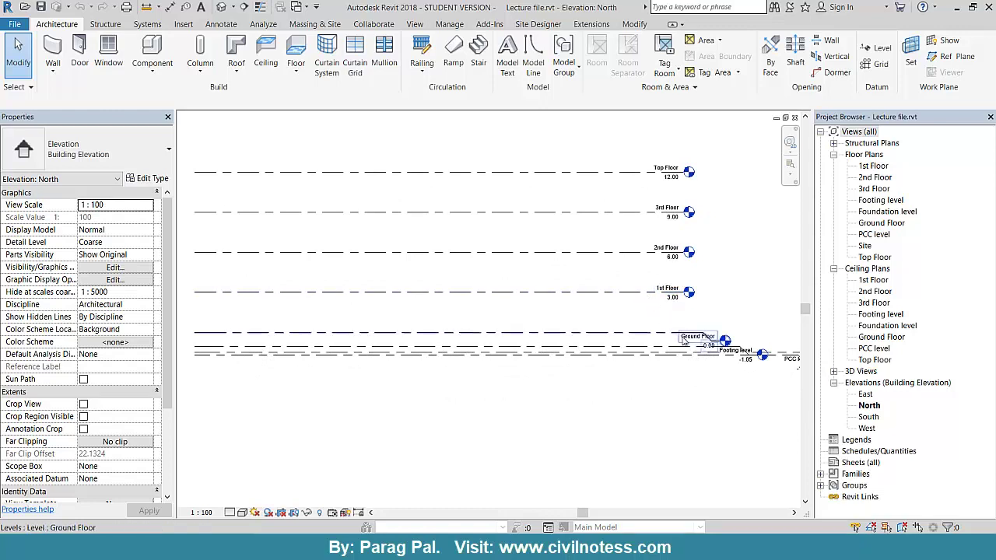
{"action": "double_click", "coordinate": [876, 224]}
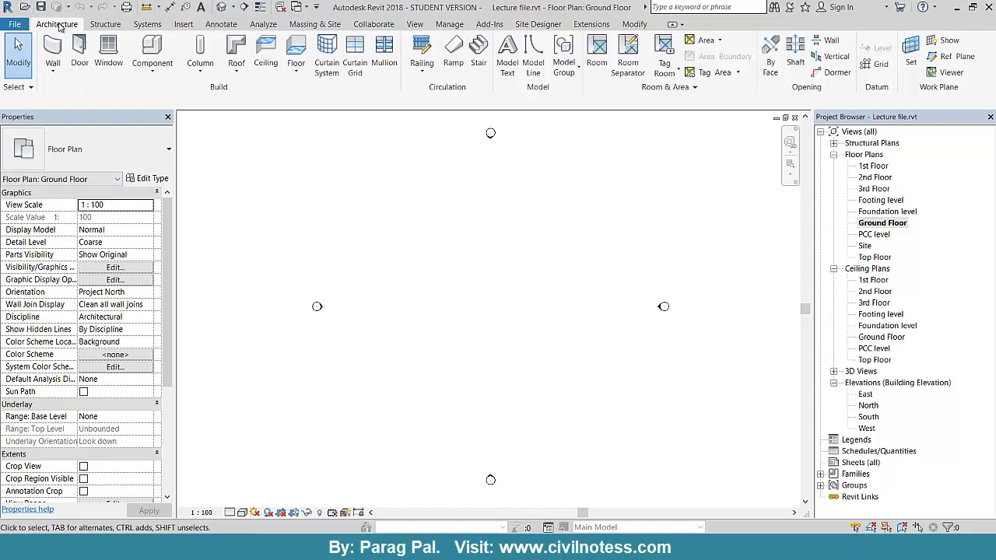
Step: Start an architectural wall and choose the Generic - 300mm 2 basic wall type
{"action": "left_click", "coordinate": [53, 72]}
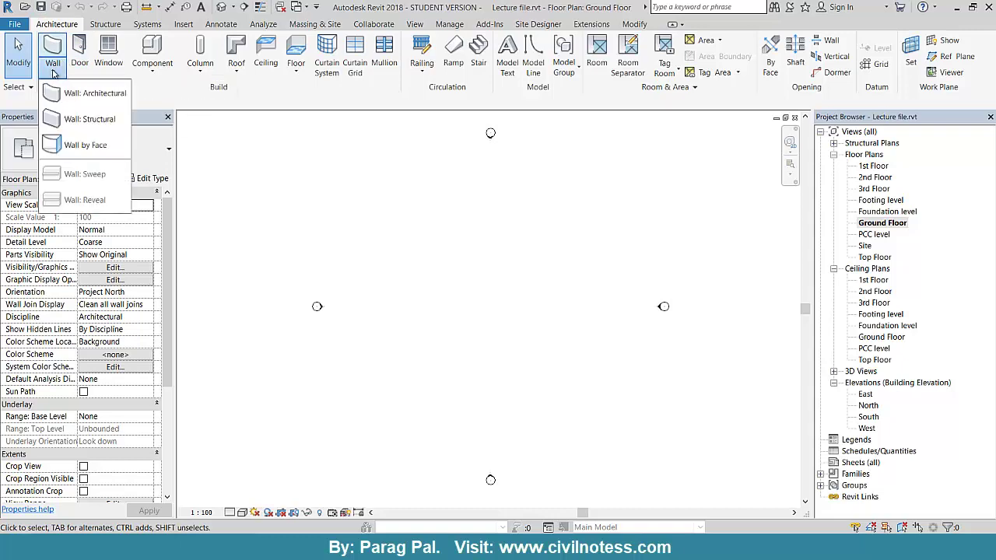
{"action": "left_click", "coordinate": [83, 102]}
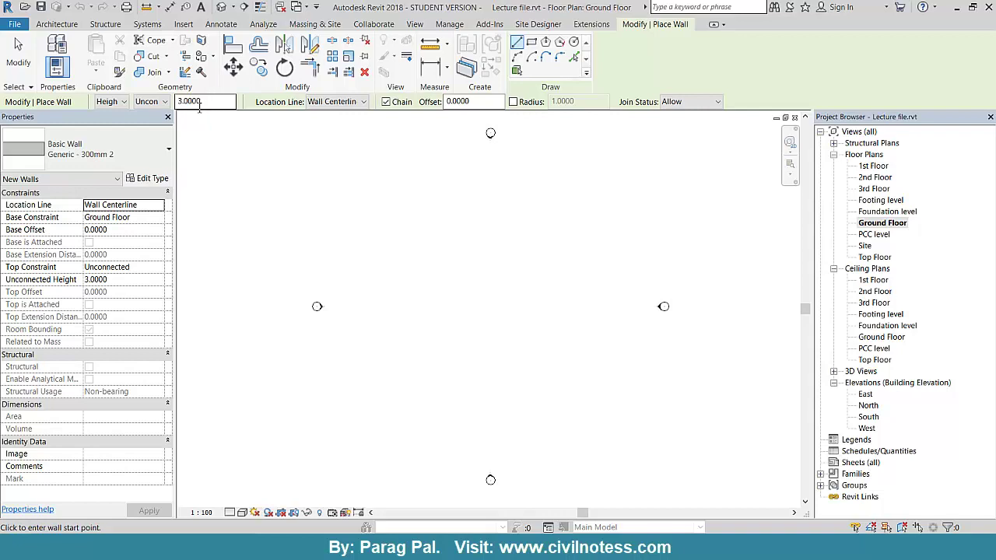
{"action": "left_click", "coordinate": [144, 160]}
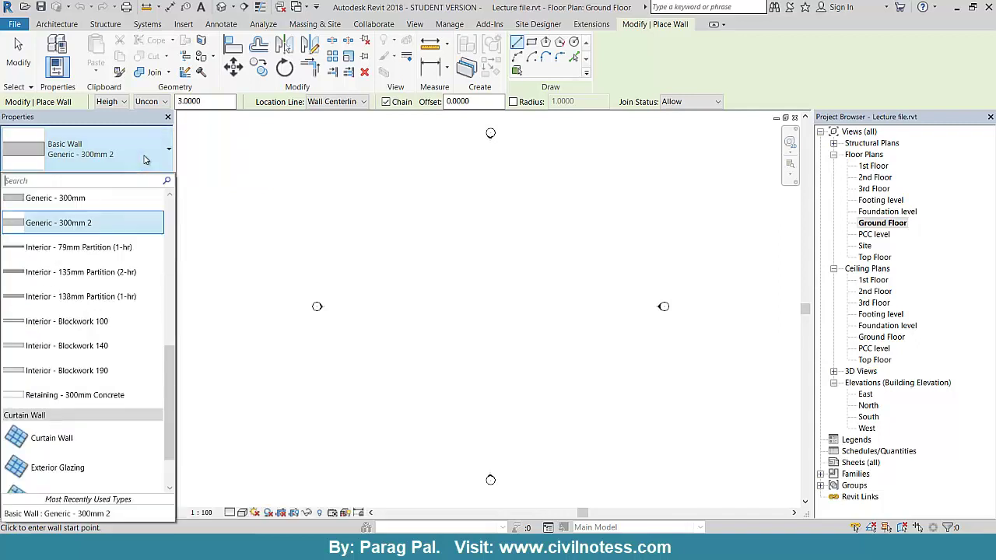
{"action": "left_click", "coordinate": [101, 223]}
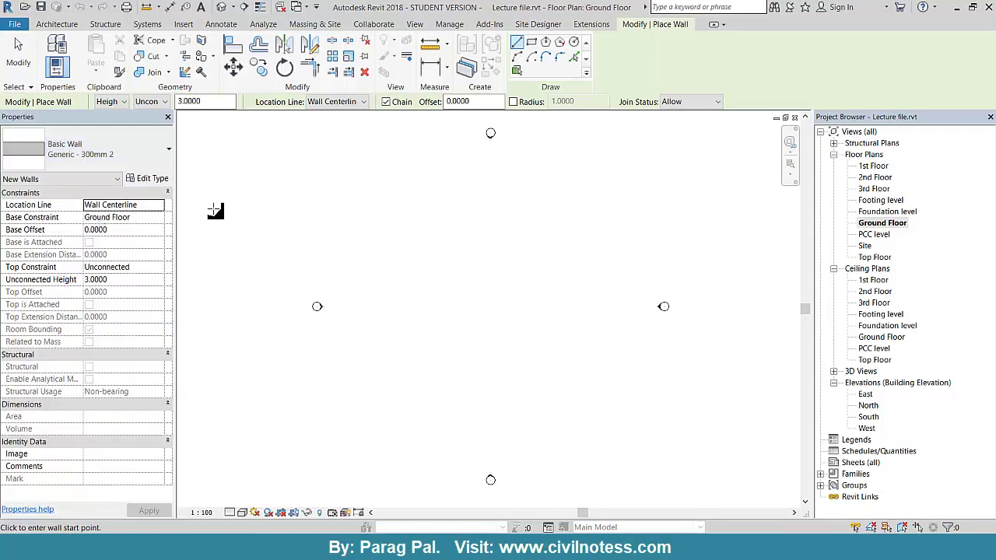
{"action": "left_click", "coordinate": [154, 166]}
{"action": "left_click", "coordinate": [154, 167]}
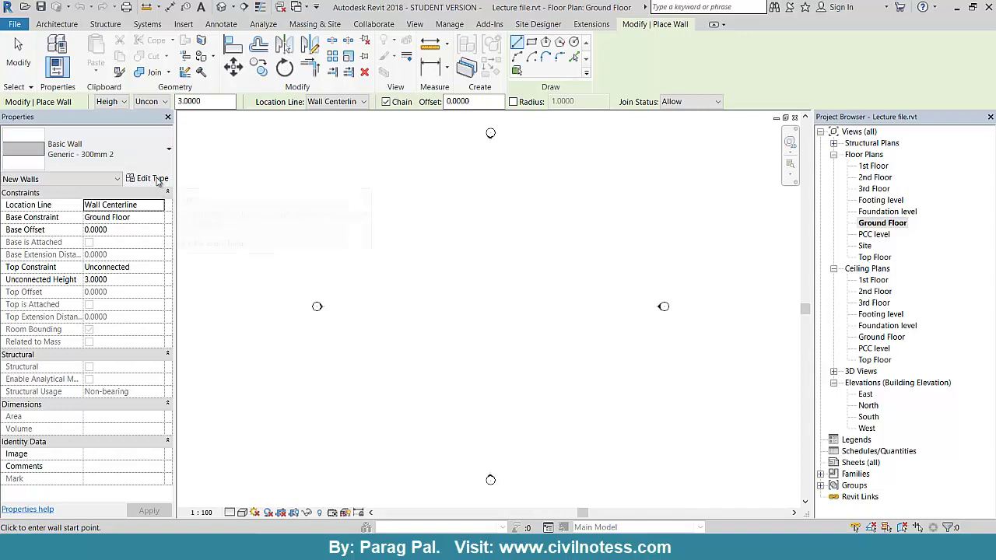
Step: Duplicate the current wall type under the name Generic - 150mm 3
{"action": "left_click", "coordinate": [152, 179]}
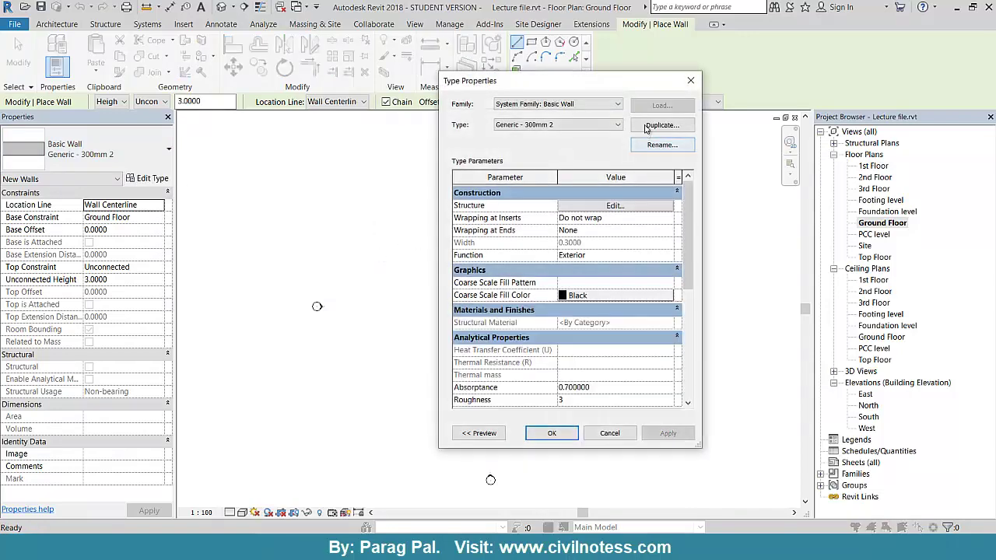
{"action": "left_click", "coordinate": [645, 126]}
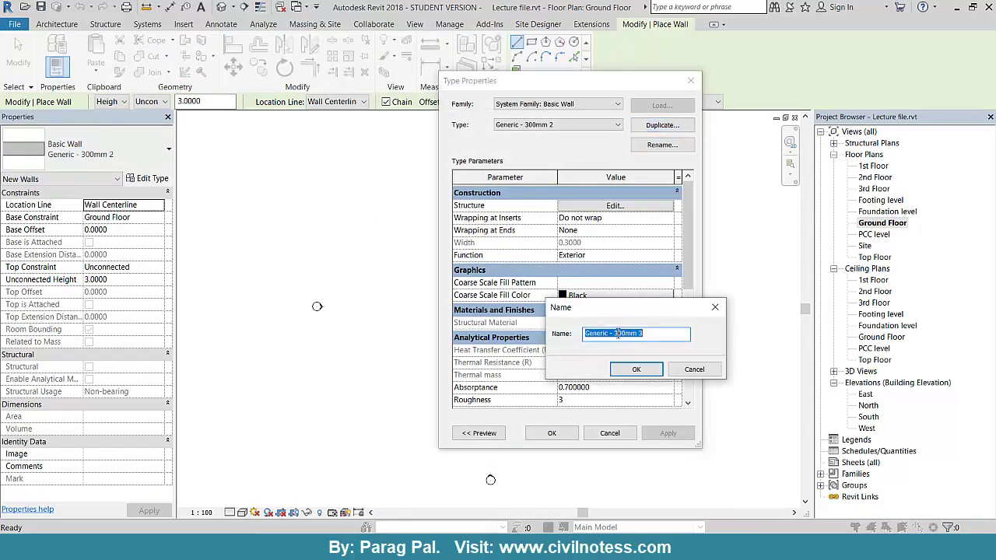
{"action": "left_click", "coordinate": [616, 333]}
{"action": "key", "text": "BackSpace"}
{"action": "key", "text": "BackSpace"}
{"action": "type", "text": "15"}
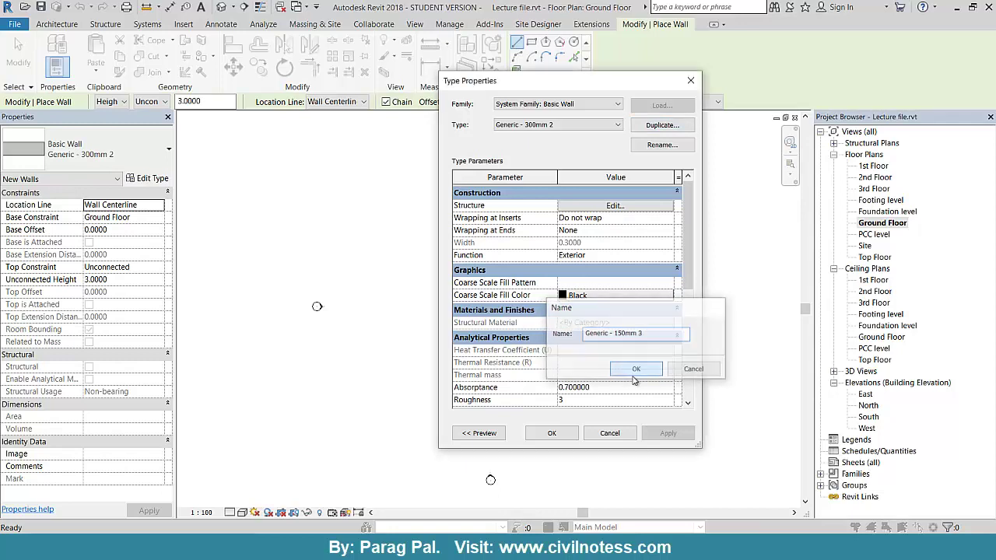
{"action": "left_click", "coordinate": [635, 369]}
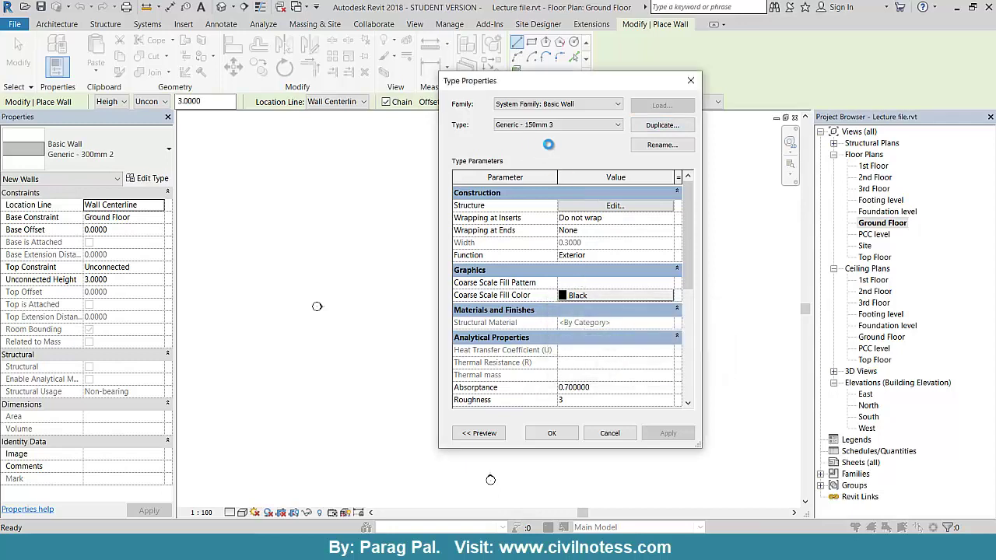
Step: Set the structure layer's thickness to 0.15 m in the new wall type's assembly and accept the type properties
{"action": "left_click", "coordinate": [605, 207]}
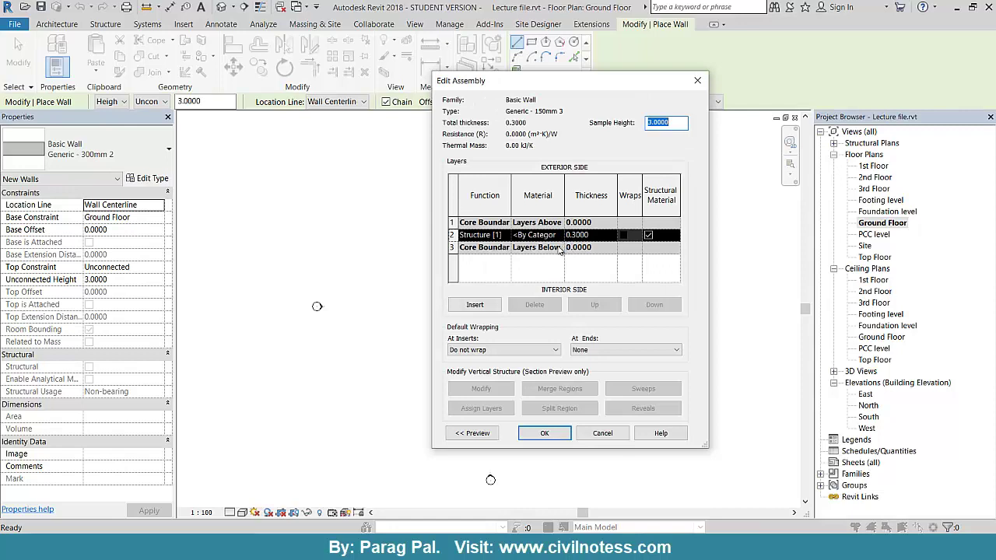
{"action": "left_click", "coordinate": [592, 237]}
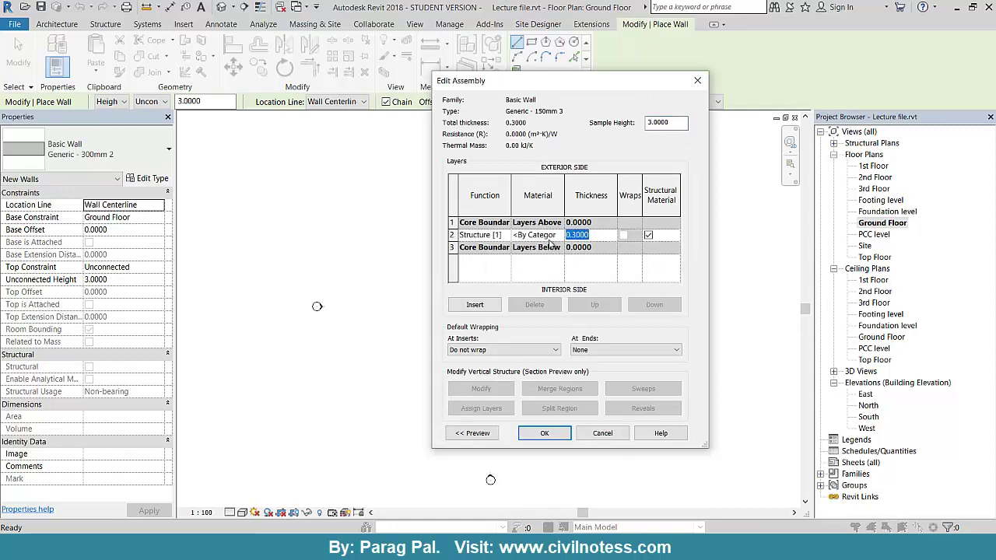
{"action": "type", "text": "0.15"}
{"action": "left_click", "coordinate": [554, 430]}
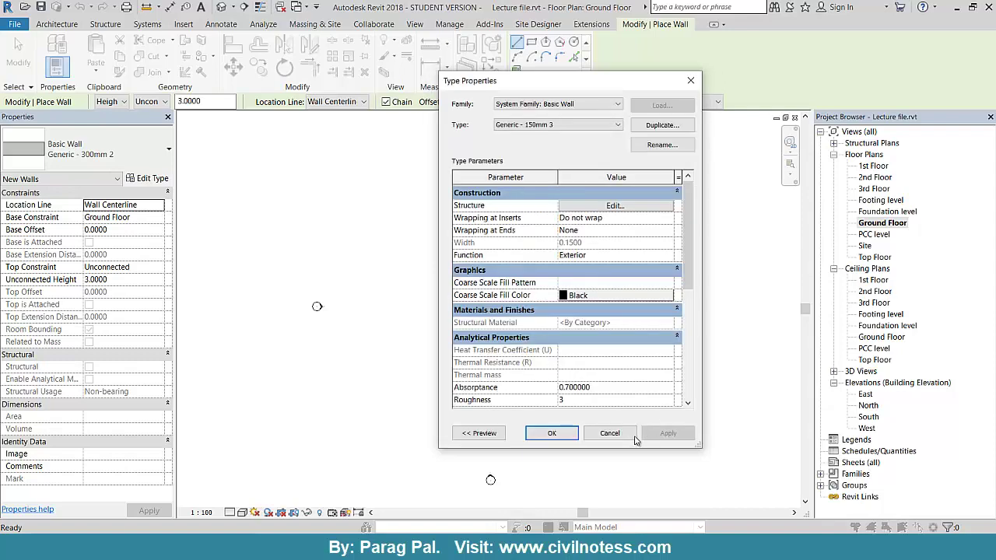
{"action": "left_click", "coordinate": [570, 437]}
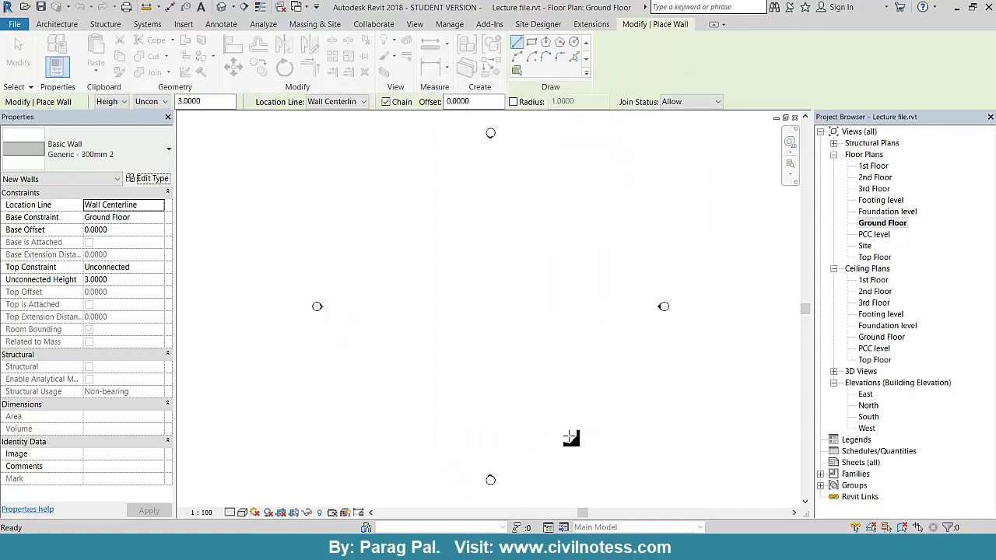
Step: Switch the type for the new walls to Generic - 300mm
{"action": "left_click", "coordinate": [118, 159]}
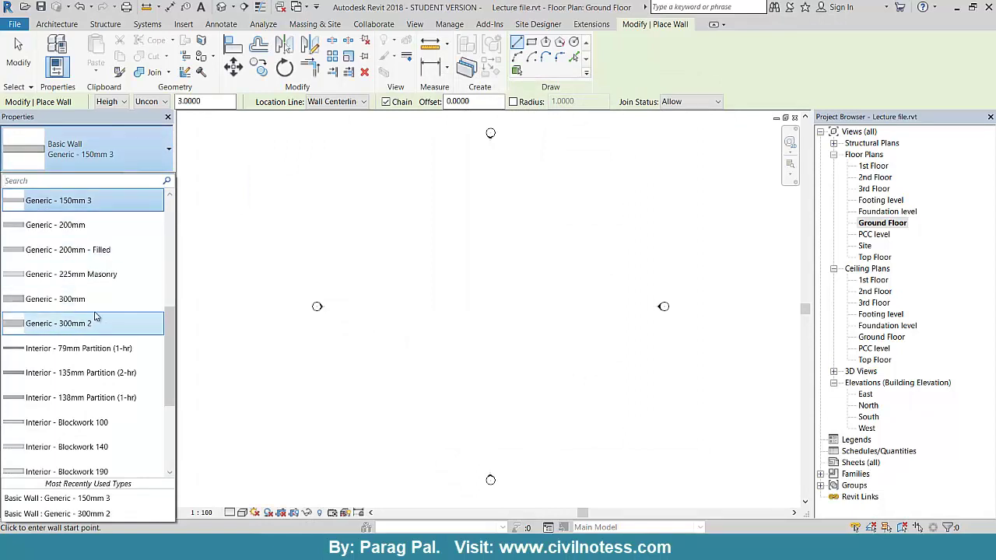
{"action": "left_click", "coordinate": [175, 315]}
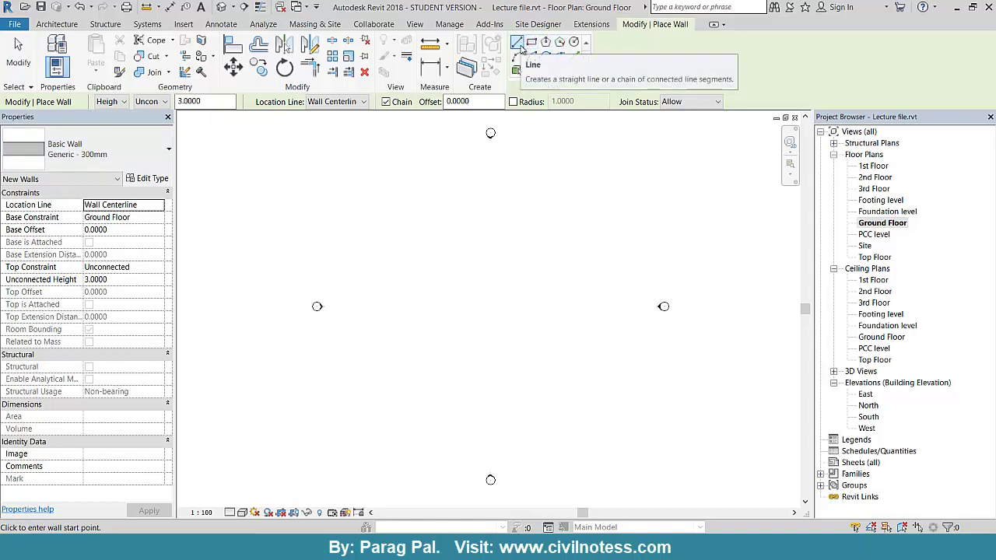
Step: Draw a straight diagonal wall about 36 m long at about 26° across the middle of the plan
{"action": "left_click", "coordinate": [391, 305]}
{"action": "left_click", "coordinate": [613, 200]}
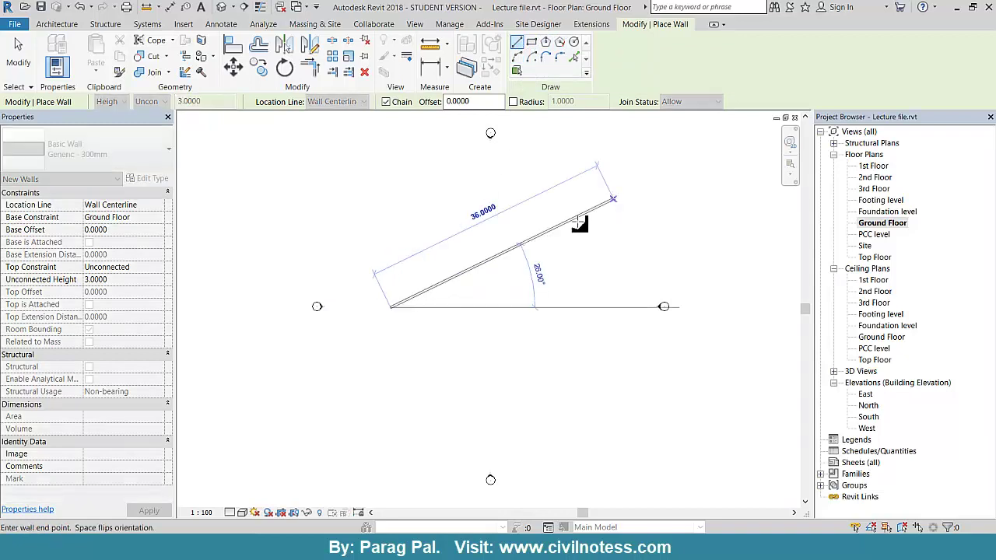
{"action": "key", "text": "Escape"}
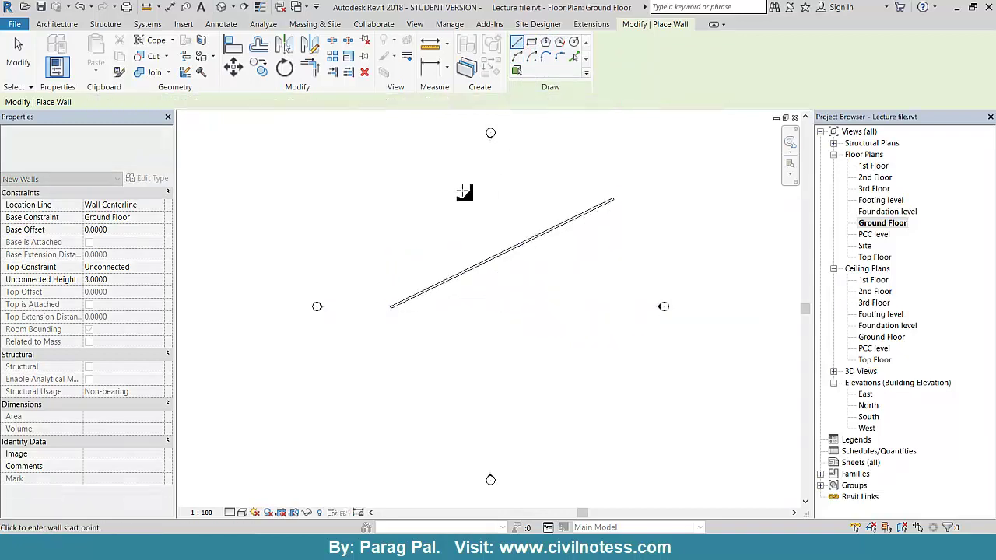
{"action": "left_click", "coordinate": [531, 41]}
{"action": "left_click", "coordinate": [466, 309]}
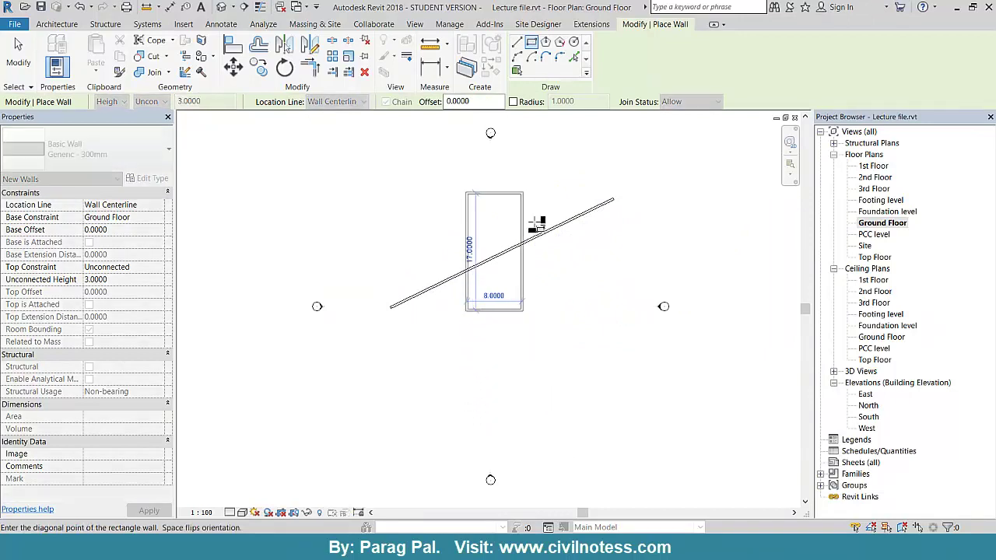
{"action": "key", "text": "Escape"}
{"action": "left_click", "coordinate": [574, 42]}
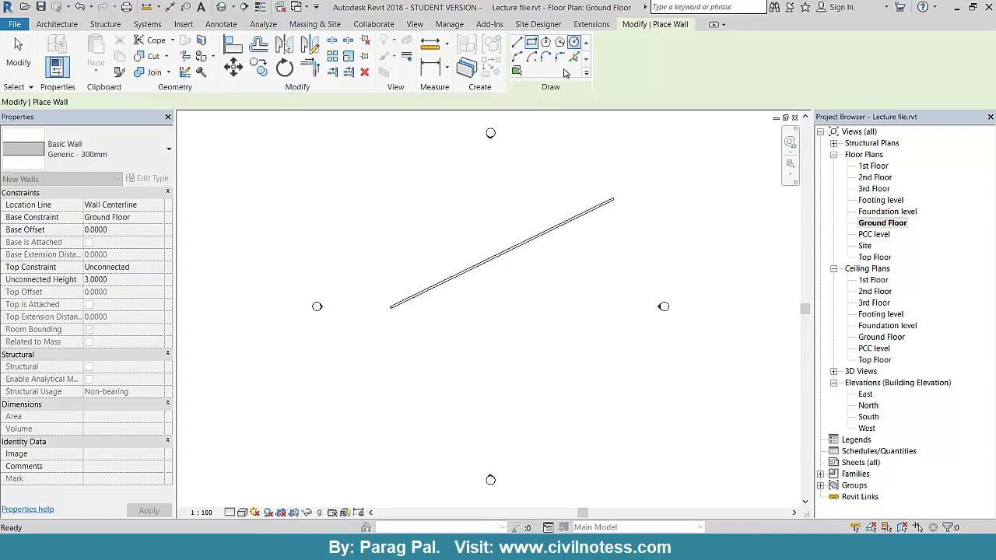
{"action": "left_click", "coordinate": [472, 396]}
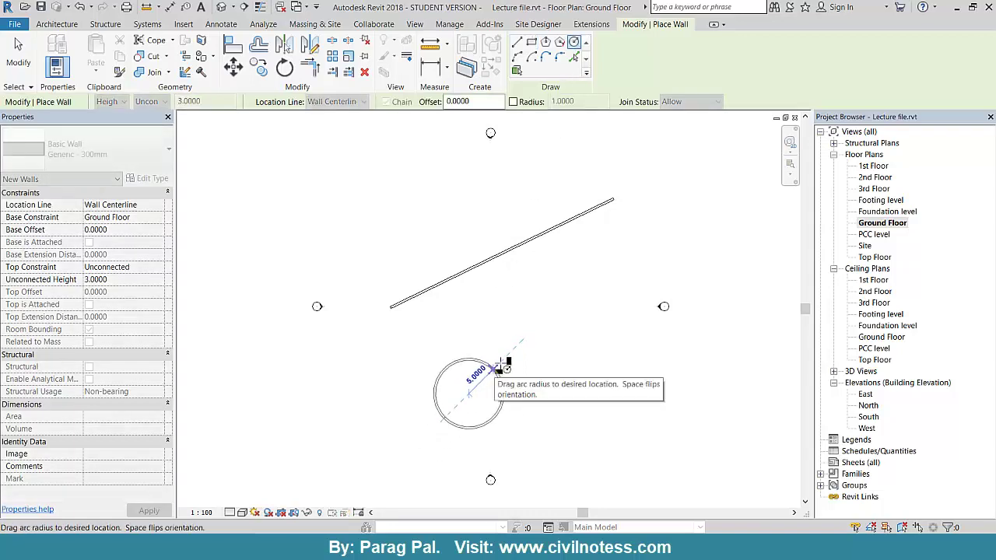
{"action": "key", "text": "Escape"}
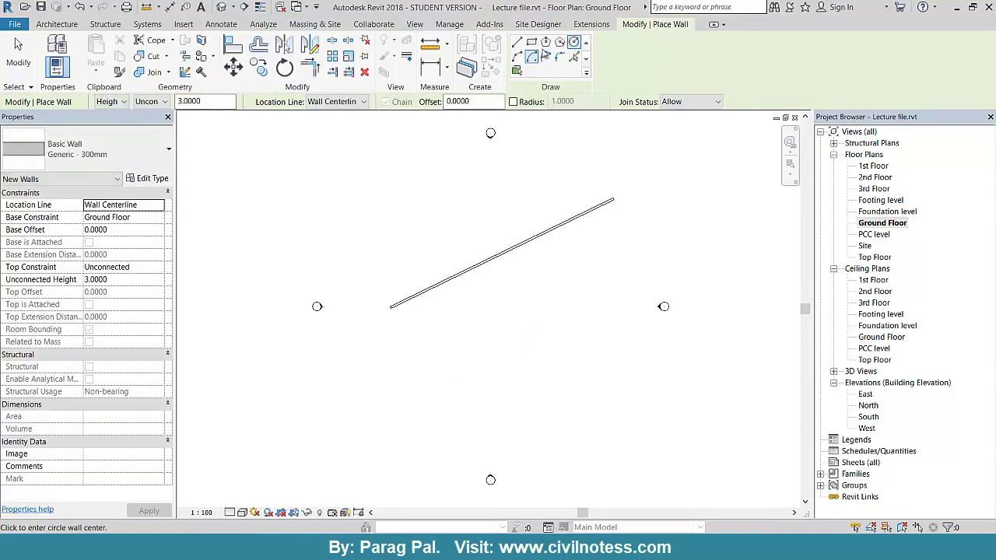
{"action": "left_click", "coordinate": [546, 42]}
{"action": "left_click", "coordinate": [424, 388]}
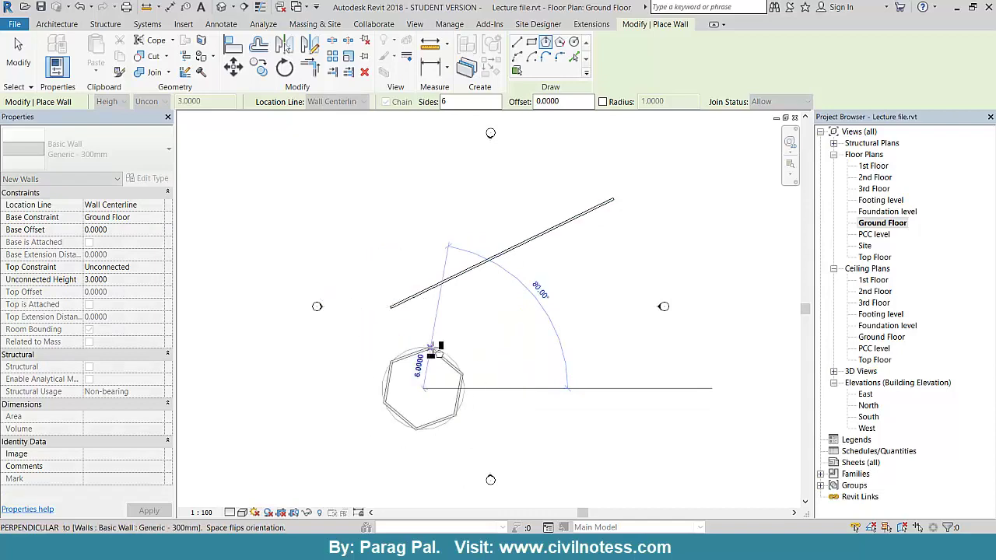
{"action": "key", "text": "Escape"}
{"action": "key", "text": "Escape"}
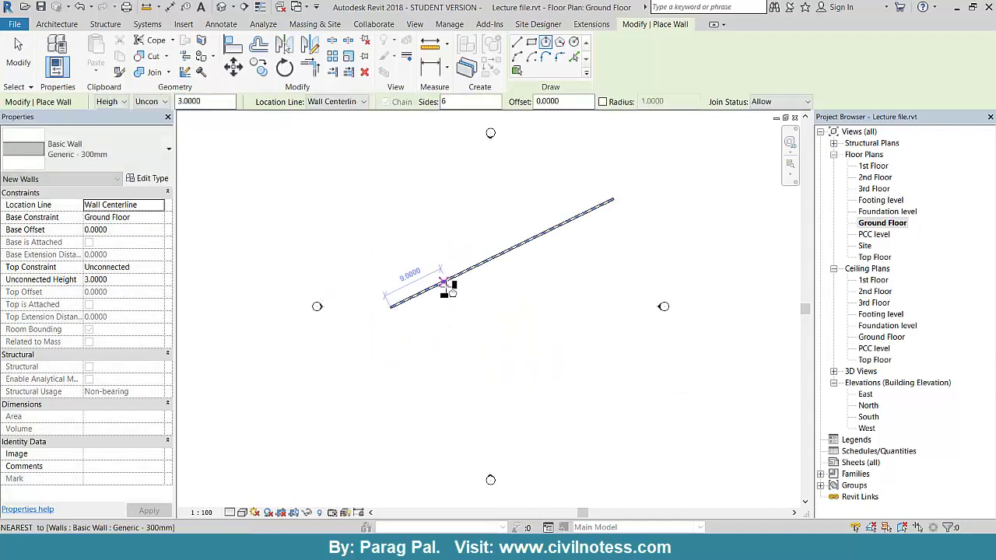
{"action": "key", "text": "Escape"}
Step: Delete the diagonal wall from the plan
{"action": "left_click", "coordinate": [441, 283]}
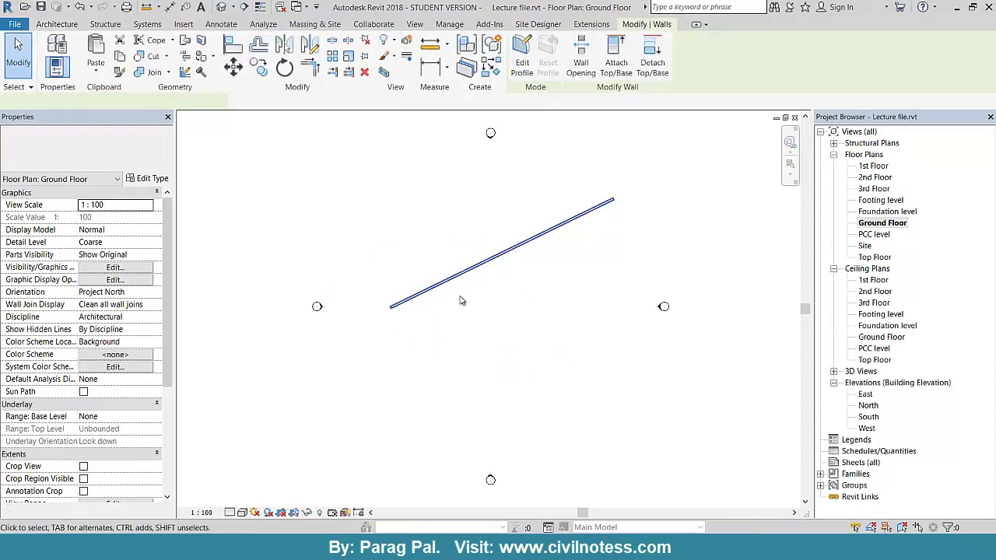
{"action": "key", "text": "Delete"}
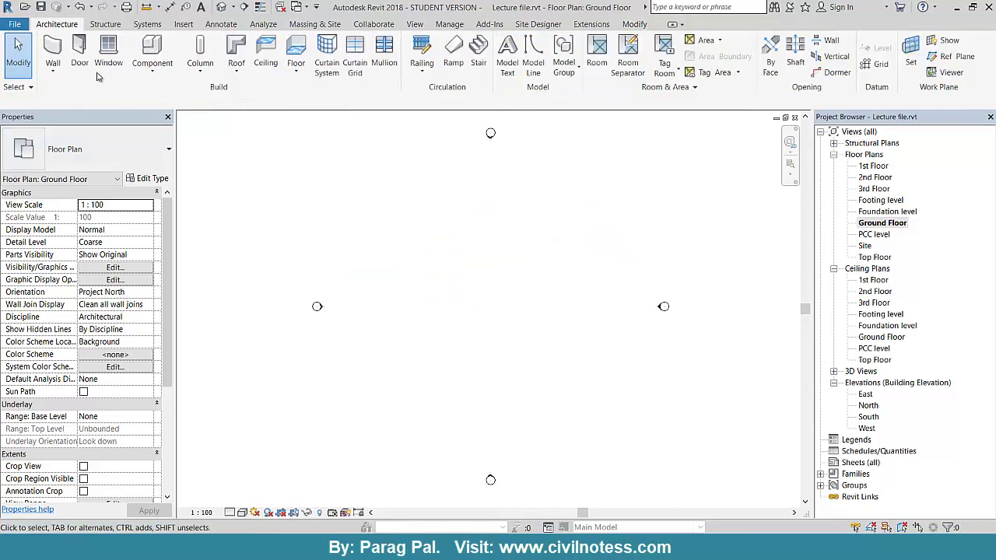
Step: Draw a closed rectangular room of Generic - 300mm architectural walls, 6 m wide and 5 m high, in the lower-left part of the plan
{"action": "left_click", "coordinate": [53, 70]}
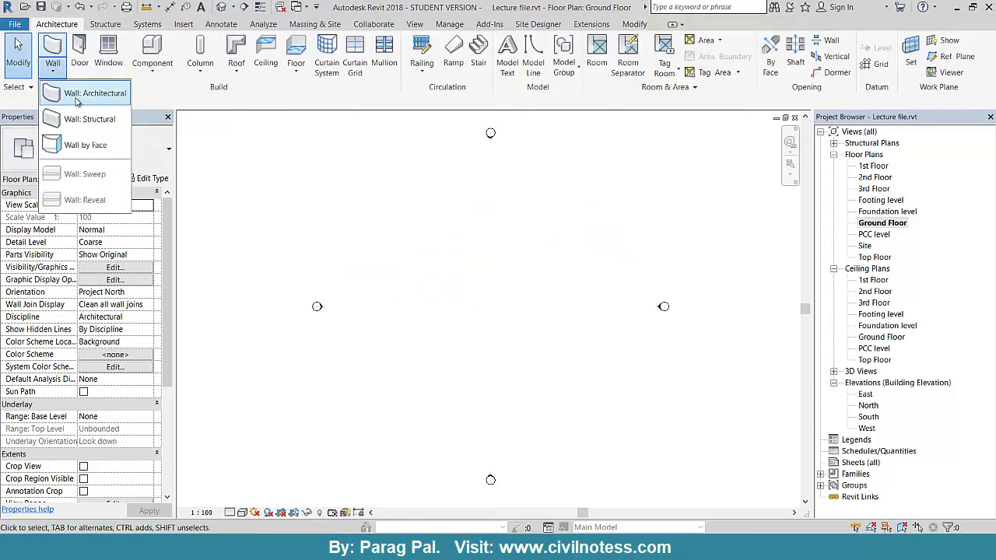
{"action": "left_click", "coordinate": [81, 94]}
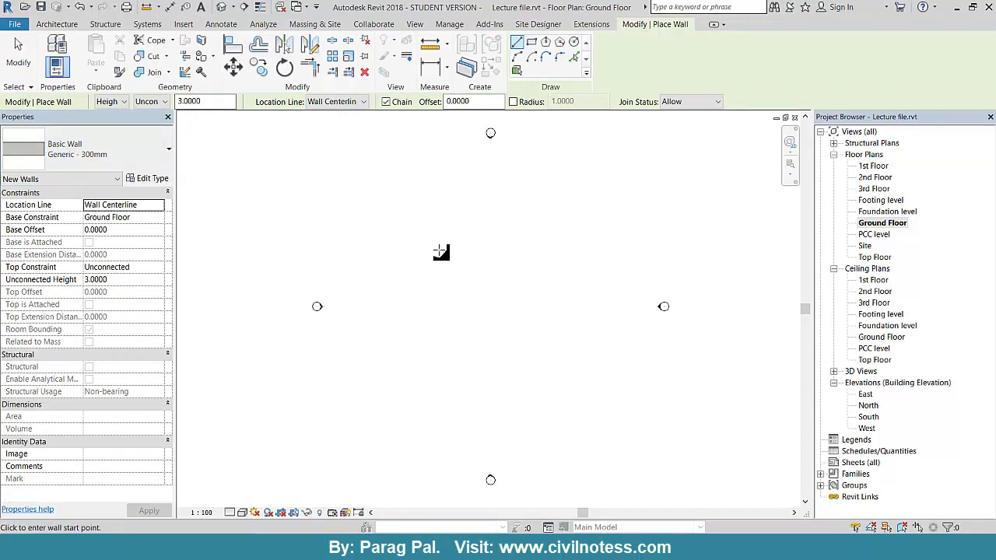
{"action": "scroll", "coordinate": [471, 295], "scroll_direction": "up", "scroll_amount": 1}
{"action": "left_click", "coordinate": [372, 376]}
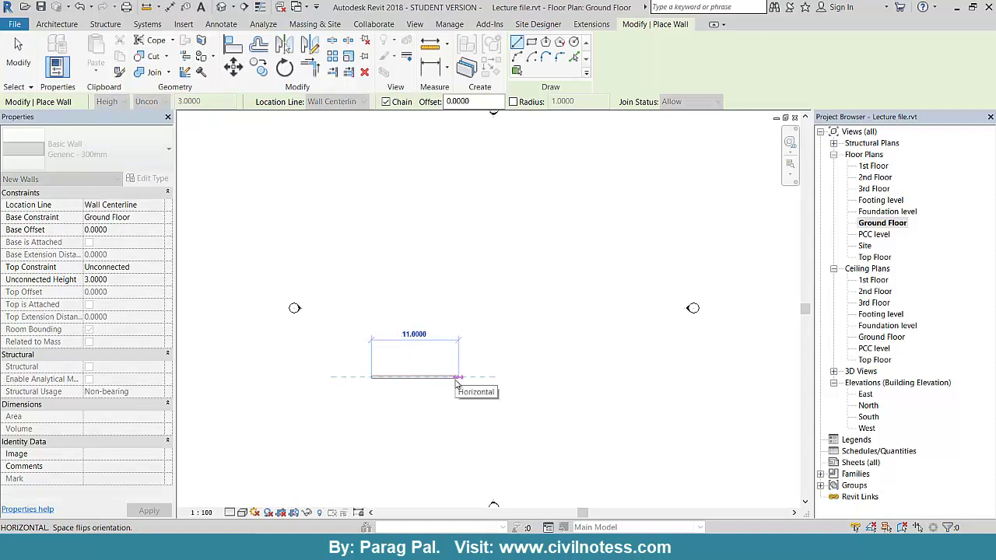
{"action": "type", "text": "6"}
{"action": "key", "text": "Return"}
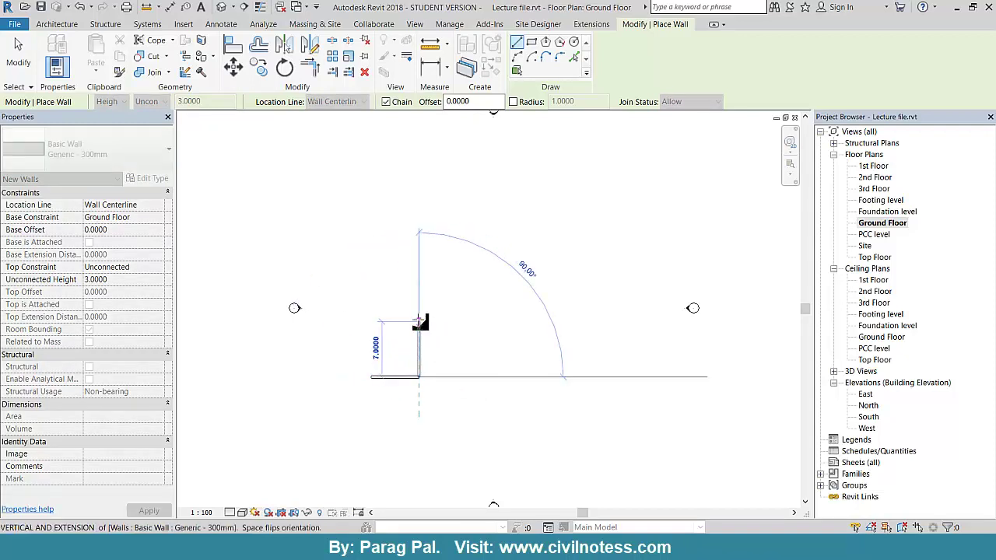
{"action": "type", "text": "5"}
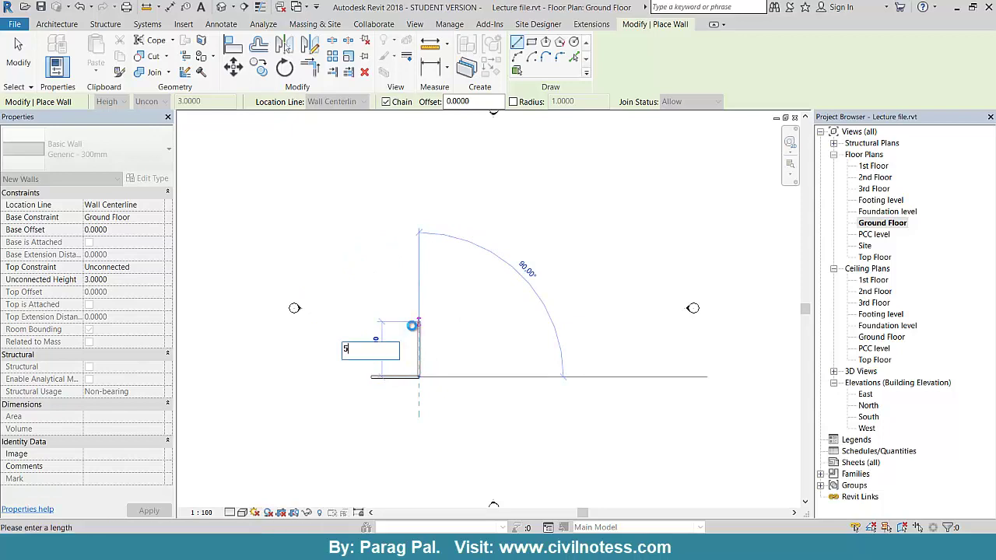
{"action": "key", "text": "Return"}
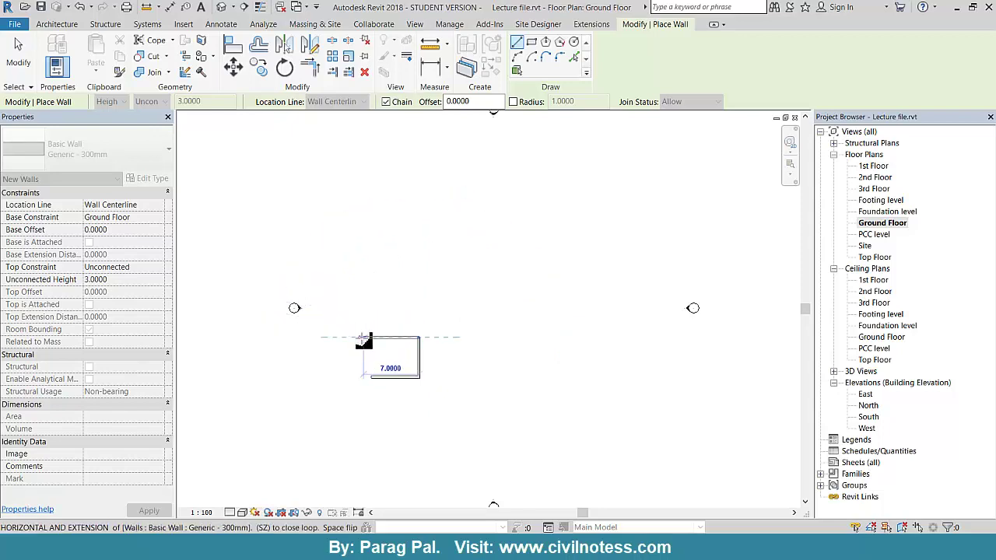
{"action": "scroll", "coordinate": [372, 395], "scroll_direction": "up", "scroll_amount": 2}
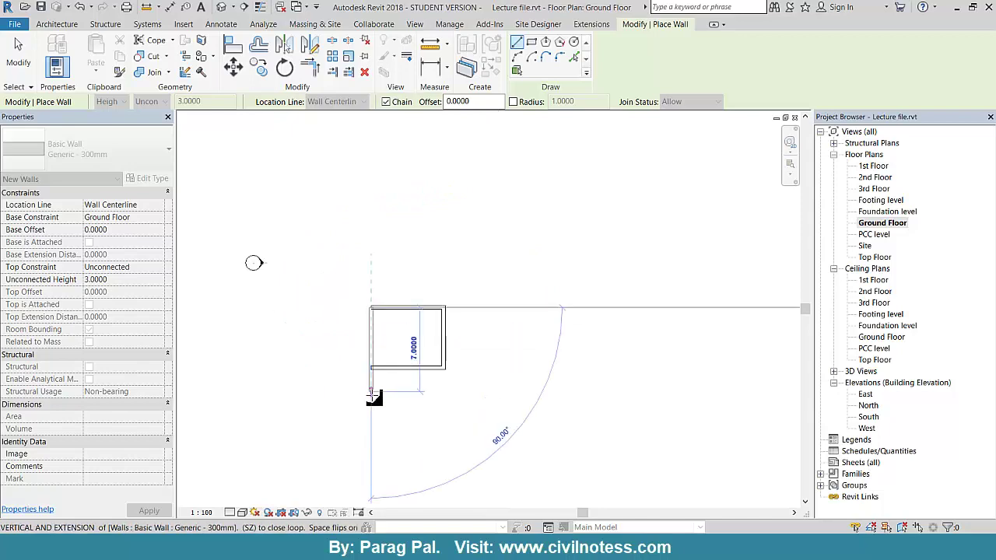
{"action": "scroll", "coordinate": [370, 373], "scroll_direction": "up", "scroll_amount": 3}
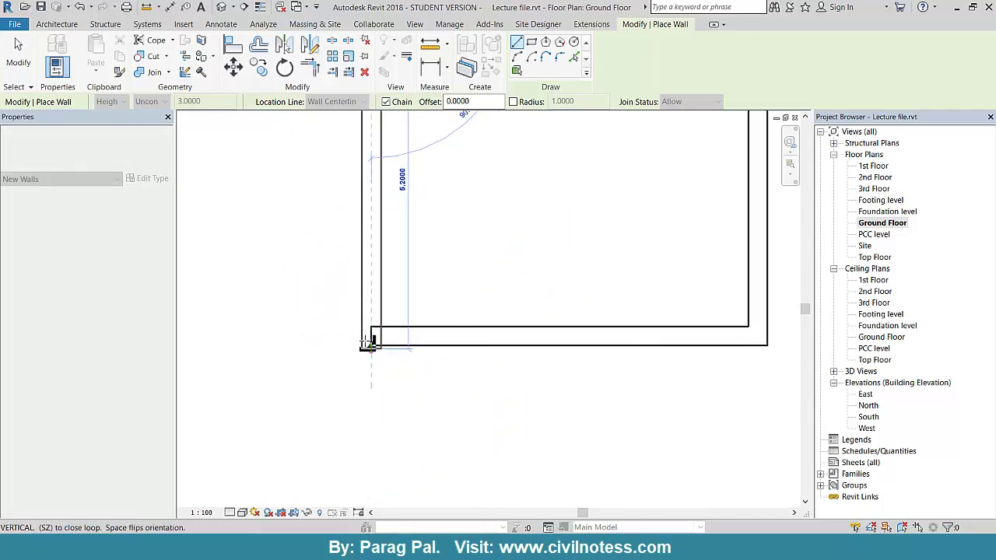
{"action": "left_click", "coordinate": [369, 342]}
{"action": "scroll", "coordinate": [267, 417], "scroll_direction": "down", "scroll_amount": 2}
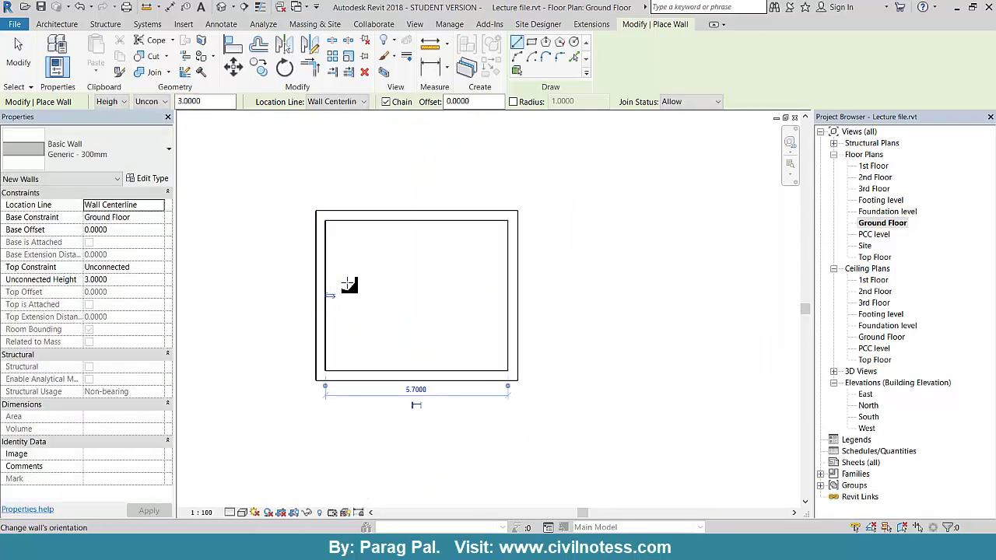
Step: Inspect the walled room in 3D and return to the Ground Floor plan with the Wall command active
{"action": "scroll", "coordinate": [435, 296], "scroll_direction": "down", "scroll_amount": 2}
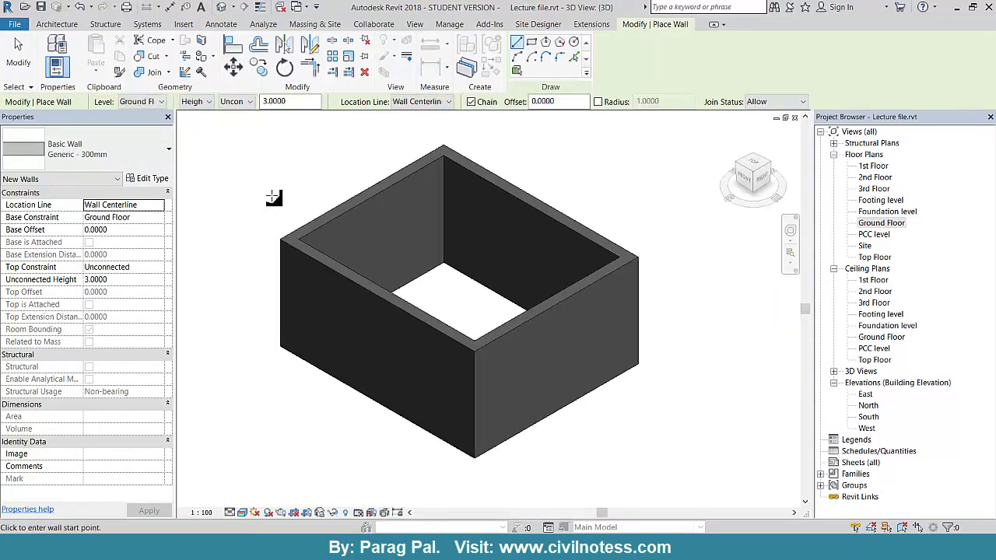
{"action": "middle_click_drag", "start_coordinate": [269, 194], "coordinate": [243, 214]}
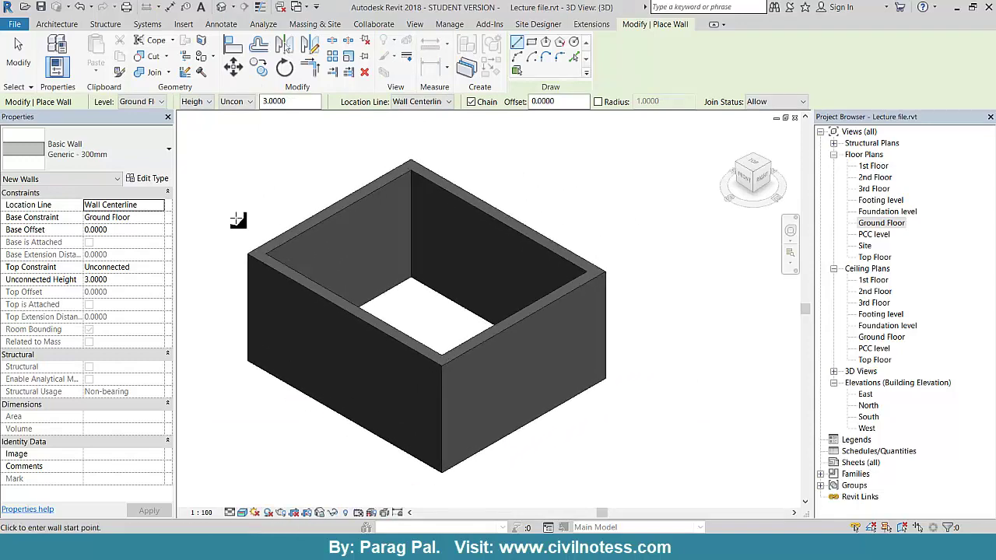
{"action": "double_click", "coordinate": [881, 223]}
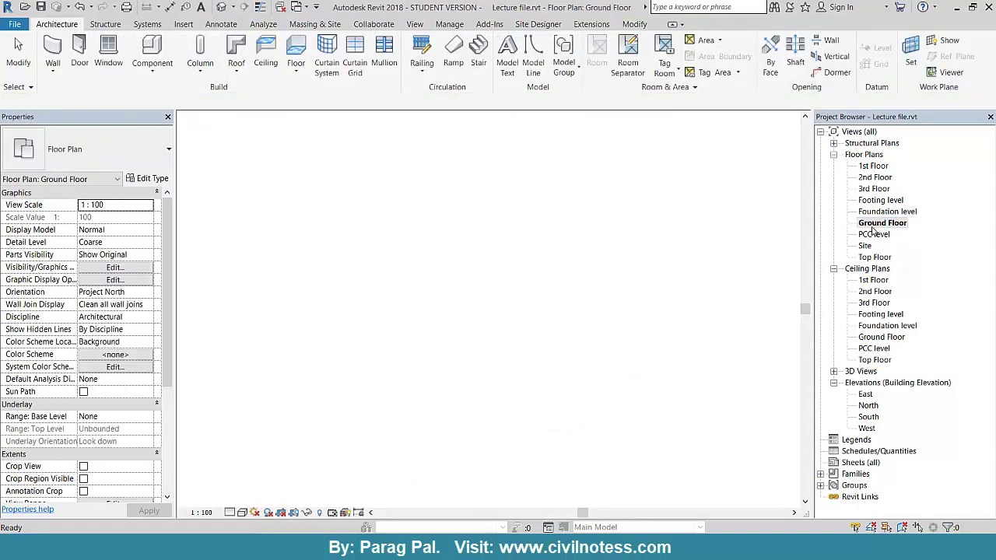
{"action": "scroll", "coordinate": [467, 284], "scroll_direction": "down", "scroll_amount": 1}
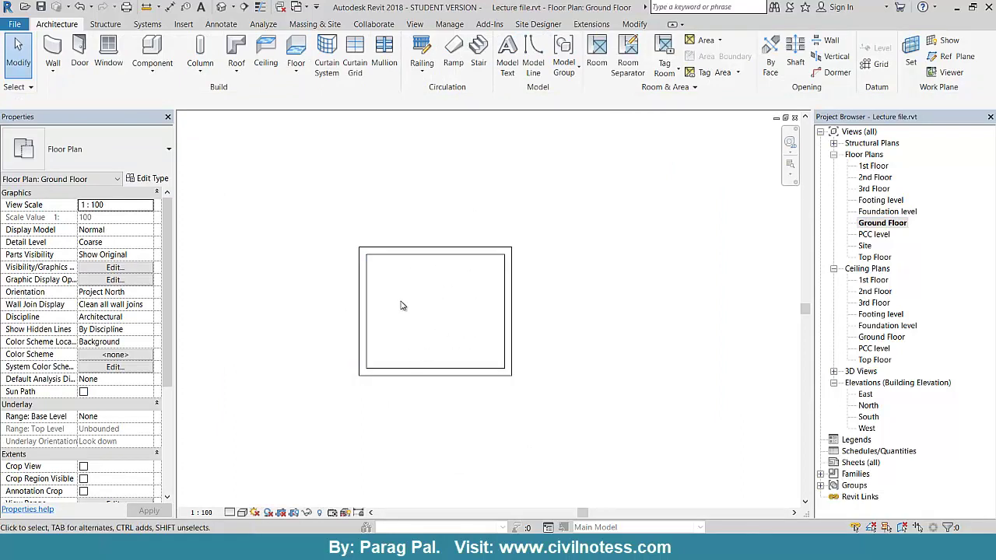
{"action": "middle_click_drag", "start_coordinate": [453, 307], "coordinate": [389, 314]}
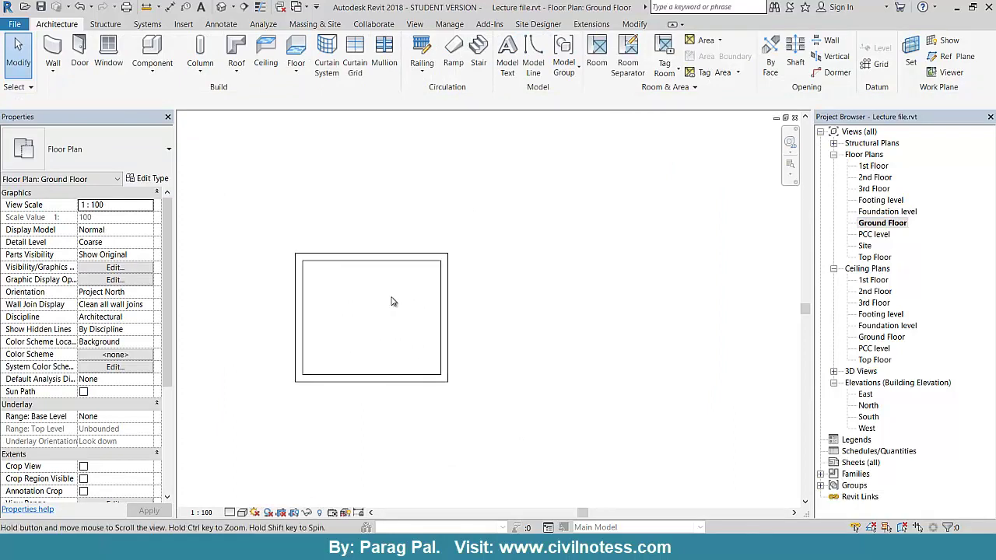
{"action": "left_click", "coordinate": [55, 48]}
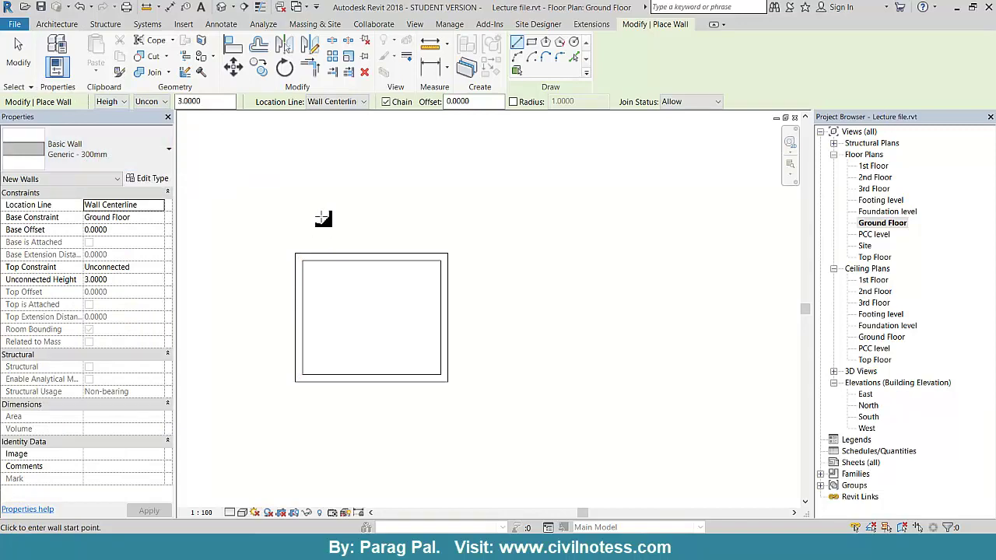
{"action": "scroll", "coordinate": [304, 240], "scroll_direction": "up", "scroll_amount": 3}
{"action": "scroll", "coordinate": [294, 277], "scroll_direction": "up", "scroll_amount": 2}
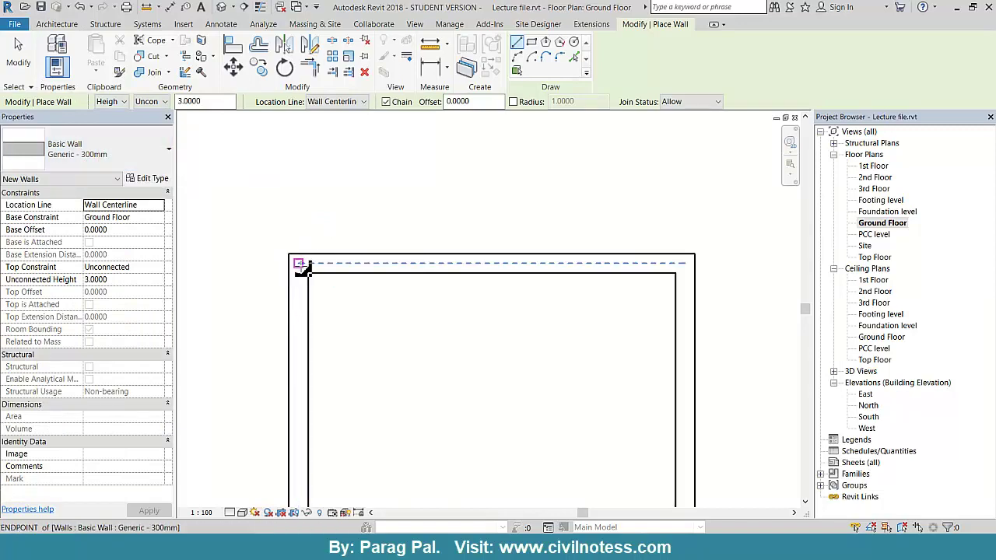
{"action": "left_click", "coordinate": [295, 274]}
{"action": "middle_click_drag", "start_coordinate": [287, 309], "coordinate": [280, 338]}
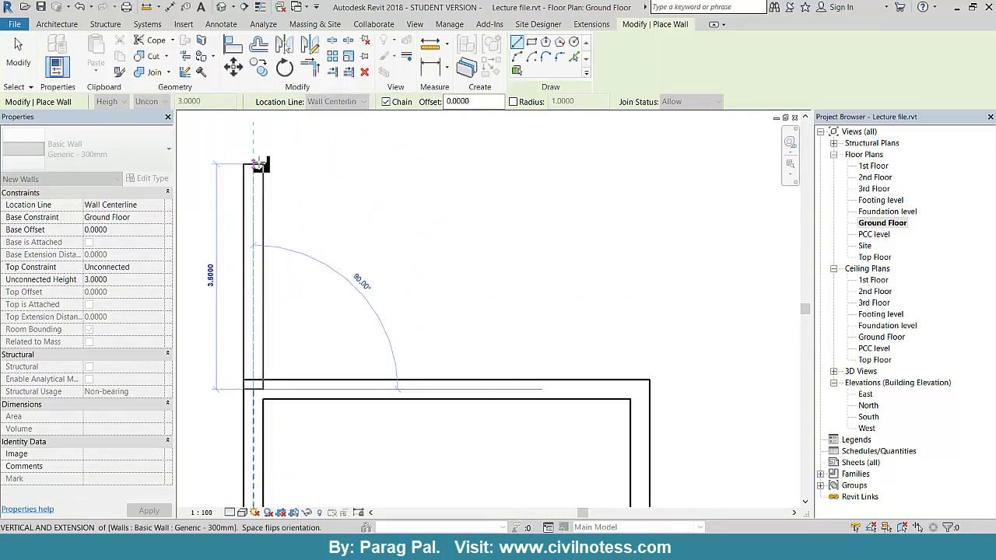
{"action": "scroll", "coordinate": [257, 163], "scroll_direction": "down", "scroll_amount": 2}
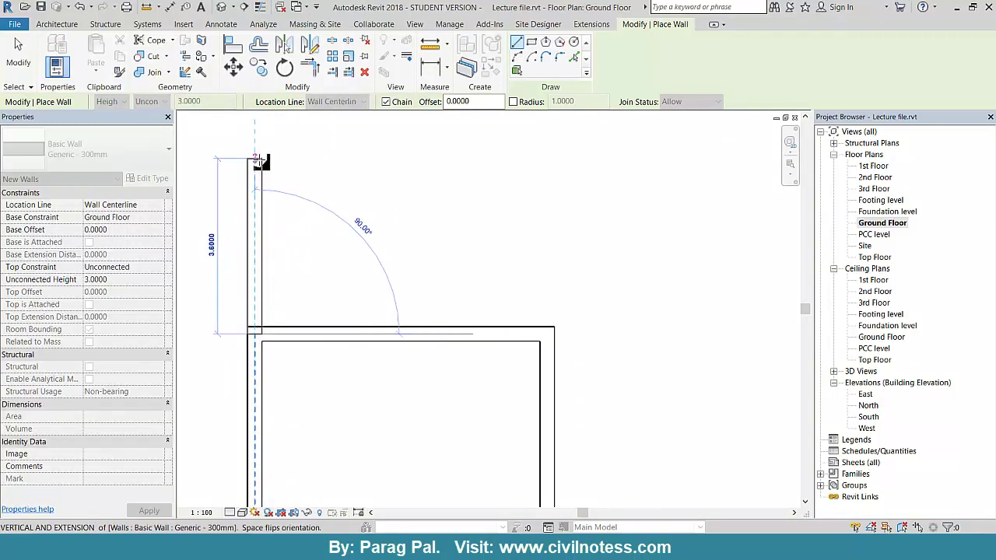
{"action": "key", "text": "Escape"}
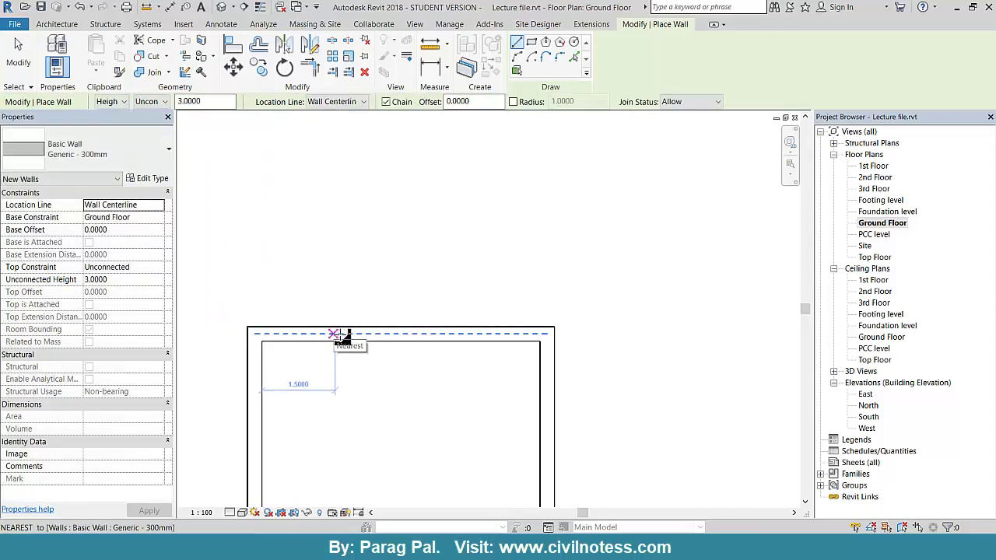
Step: Draw a second room above the first from its upper wall: 3.5 m up, 5 m right, and back down to close at the first room's corner
{"action": "left_click", "coordinate": [361, 335]}
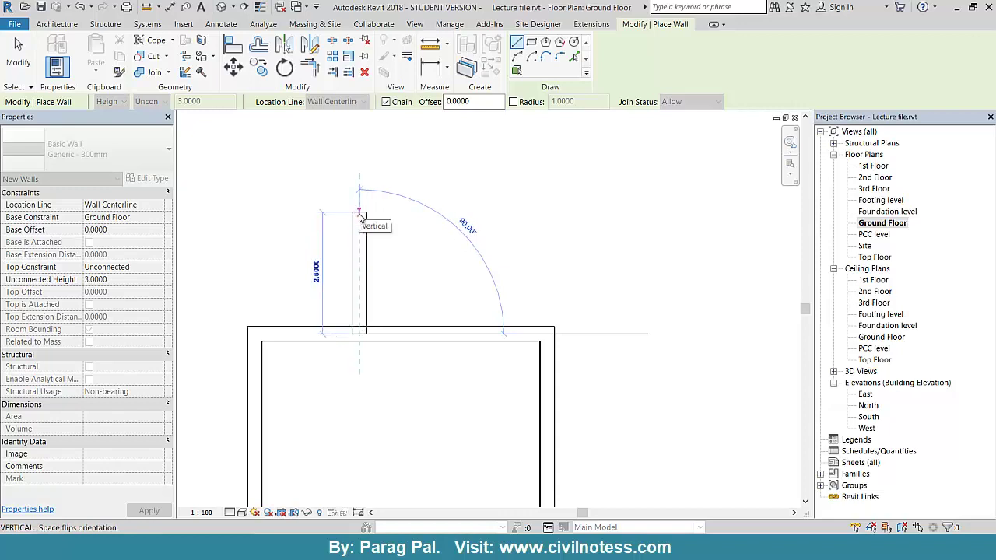
{"action": "type", "text": "3.5"}
{"action": "key", "text": "Return"}
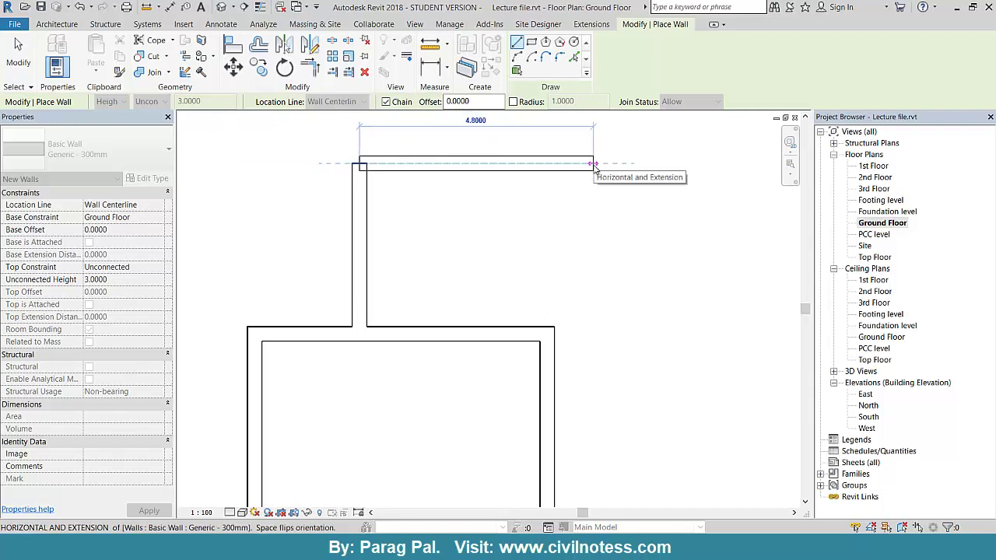
{"action": "type", "text": "5"}
{"action": "key", "text": "Return"}
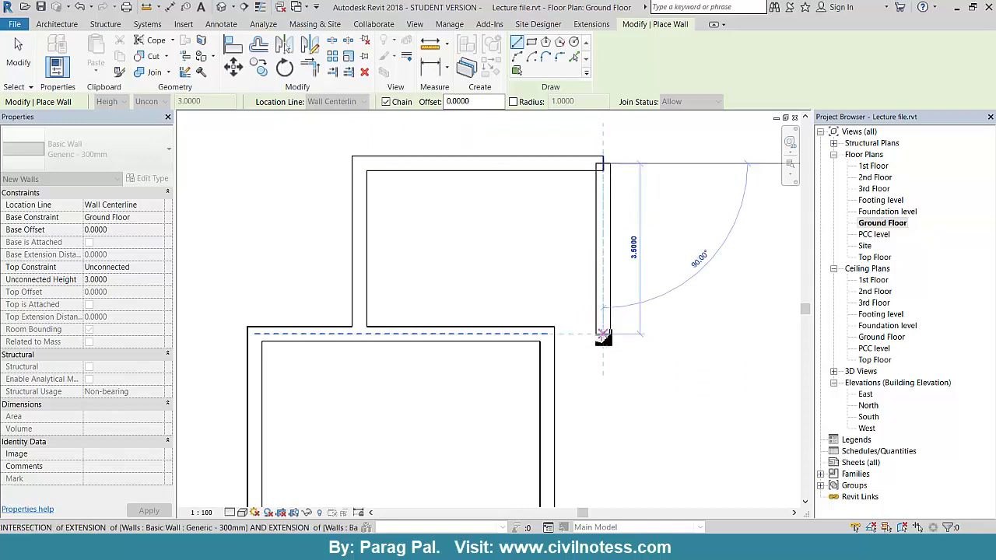
{"action": "left_click", "coordinate": [603, 336]}
{"action": "left_click", "coordinate": [553, 339]}
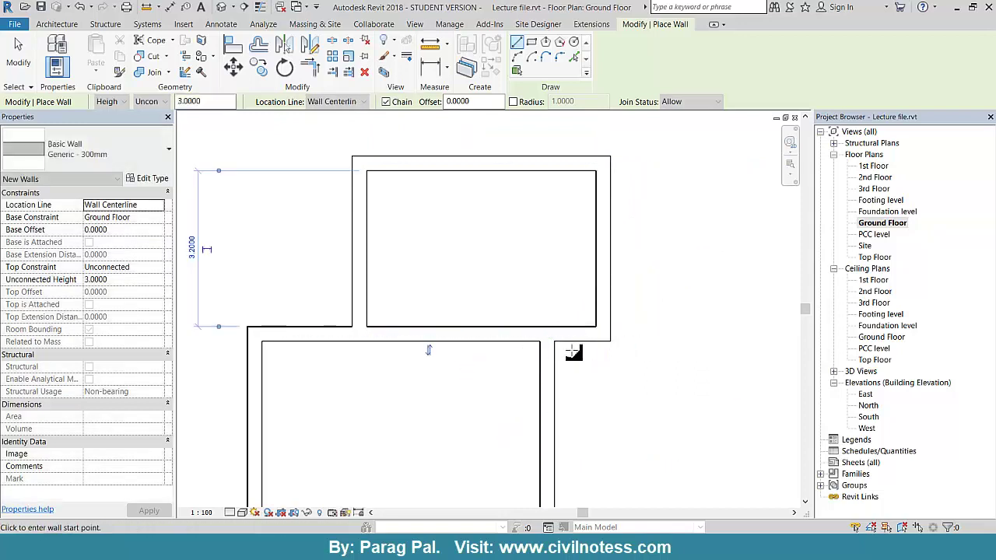
Step: Draw a 2.5 m horizontal wall to the right from the lower part of the first room's right wall
{"action": "scroll", "coordinate": [595, 436], "scroll_direction": "down", "scroll_amount": 1}
{"action": "mouse_move", "coordinate": [599, 449]}
{"action": "middle_mouse_down"}
{"action": "mouse_move", "coordinate": [534, 342]}
{"action": "mouse_move", "coordinate": [496, 370]}
{"action": "mouse_move", "coordinate": [495, 329]}
{"action": "middle_mouse_up"}
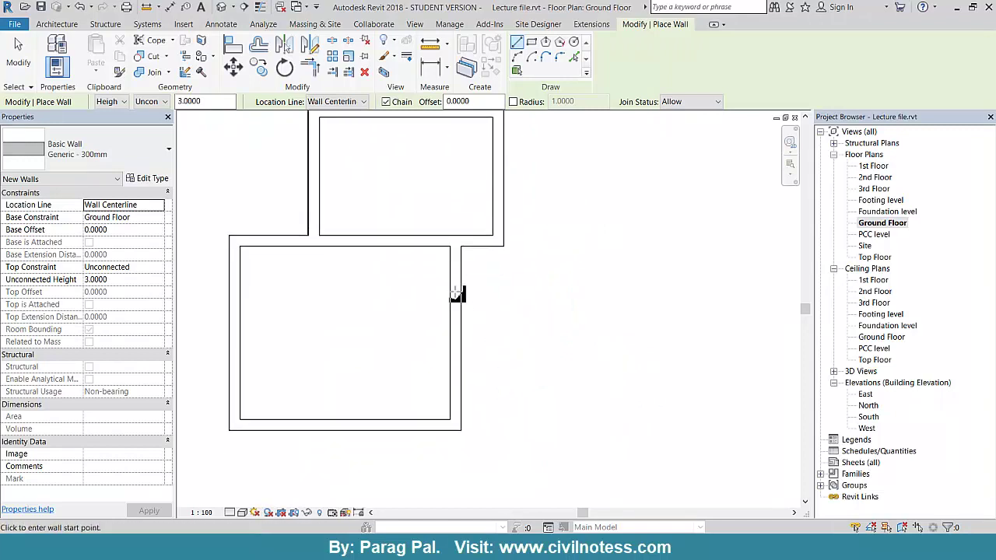
{"action": "left_click", "coordinate": [455, 358]}
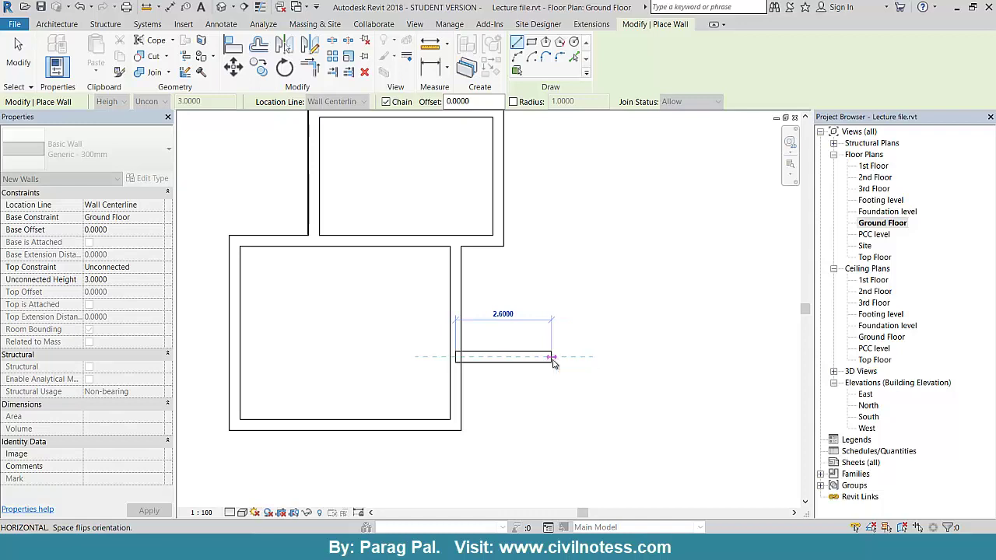
{"action": "type", "text": "2.6"}
{"action": "key", "text": "Return"}
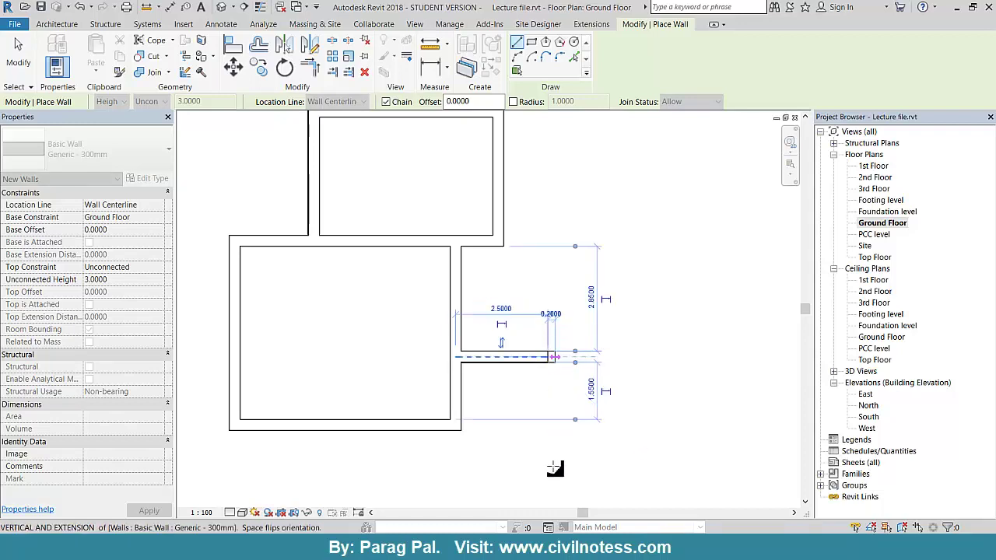
Step: Continue from the horizontal wall's end with walls 3 m down, 4 m right and 3 m up, closing the room at the starting corner
{"action": "middle_click_drag", "start_coordinate": [545, 411], "coordinate": [508, 301]}
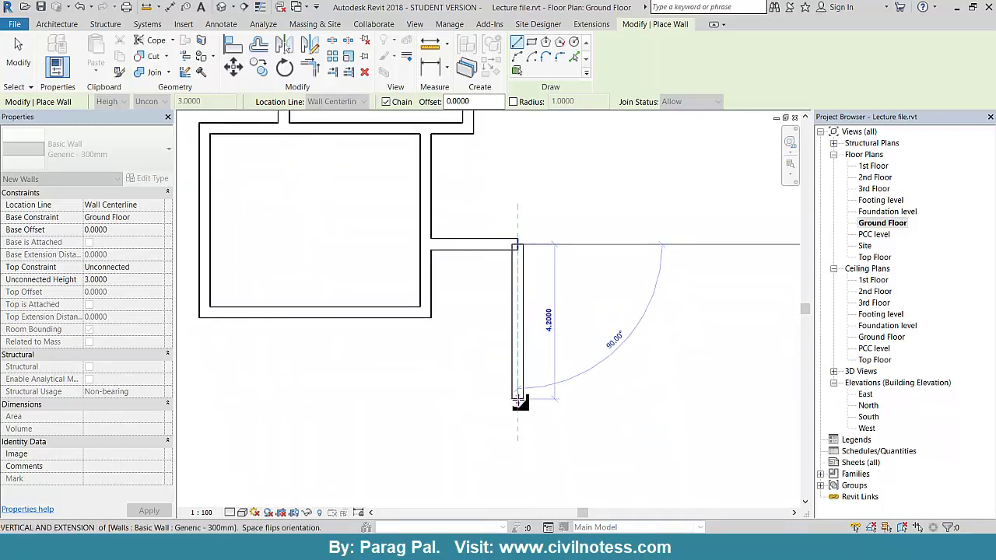
{"action": "type", "text": "3"}
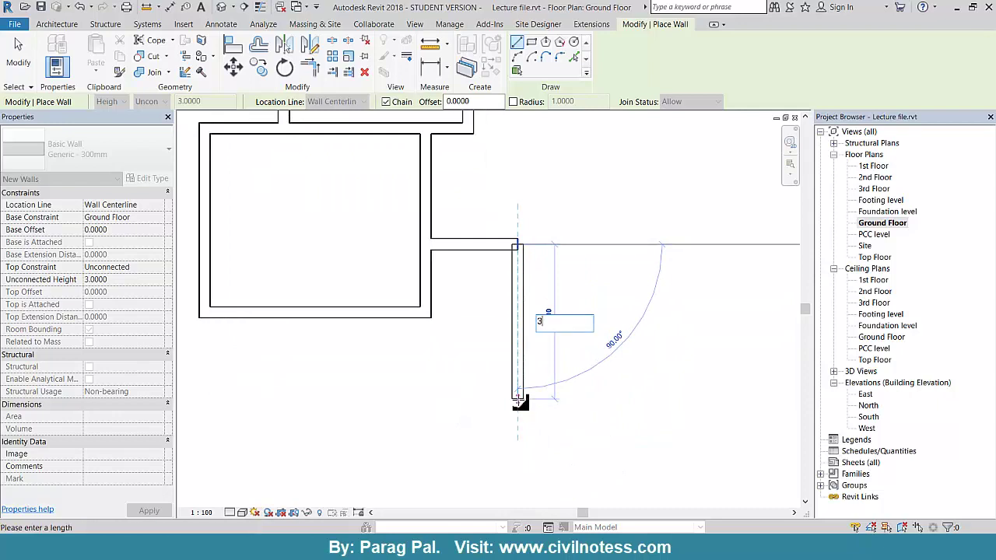
{"action": "key", "text": "Return"}
{"action": "middle_click_drag", "start_coordinate": [668, 408], "coordinate": [552, 489]}
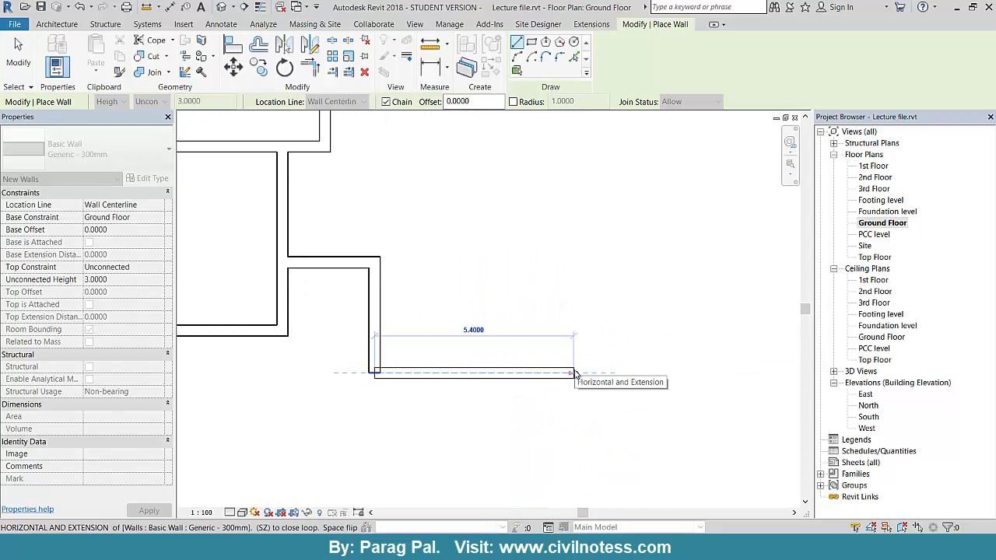
{"action": "type", "text": "4"}
{"action": "key", "text": "Return"}
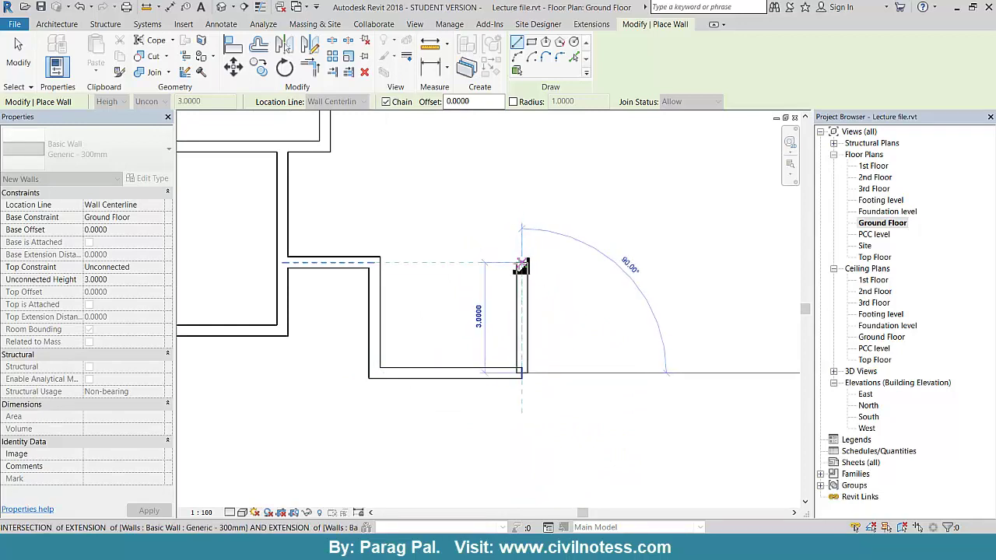
{"action": "left_click", "coordinate": [521, 264]}
{"action": "left_click", "coordinate": [377, 263]}
{"action": "key", "text": "Escape"}
Step: Draw a room beside the upper room's right wall, flush with its top and bottom walls and aligned with the lower-right room's right wall
{"action": "mouse_move", "coordinate": [412, 193]}
{"action": "middle_mouse_down"}
{"action": "mouse_move", "coordinate": [451, 292]}
{"action": "mouse_move", "coordinate": [479, 434]}
{"action": "middle_mouse_up"}
{"action": "left_click", "coordinate": [357, 299]}
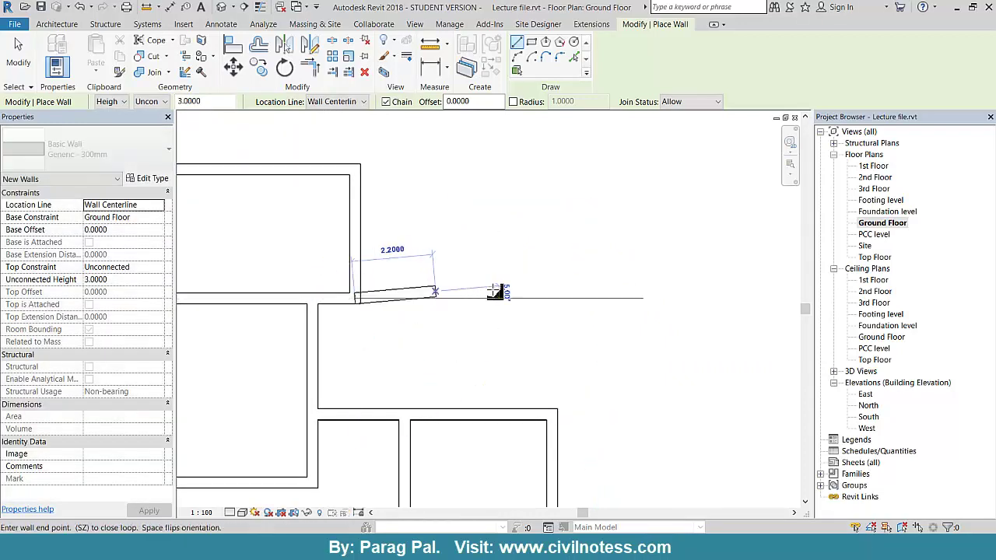
{"action": "left_click", "coordinate": [549, 298]}
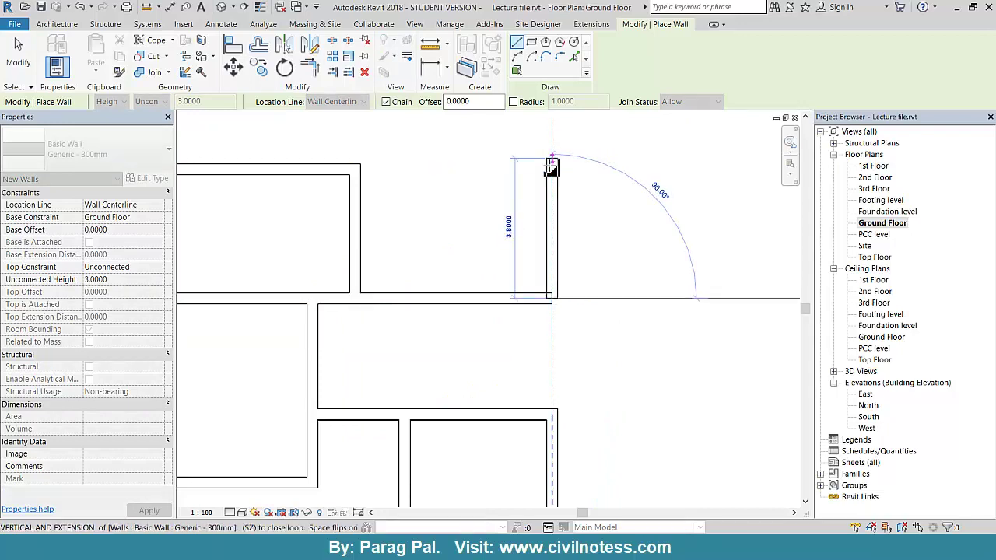
{"action": "left_click", "coordinate": [549, 168]}
{"action": "left_click", "coordinate": [357, 170]}
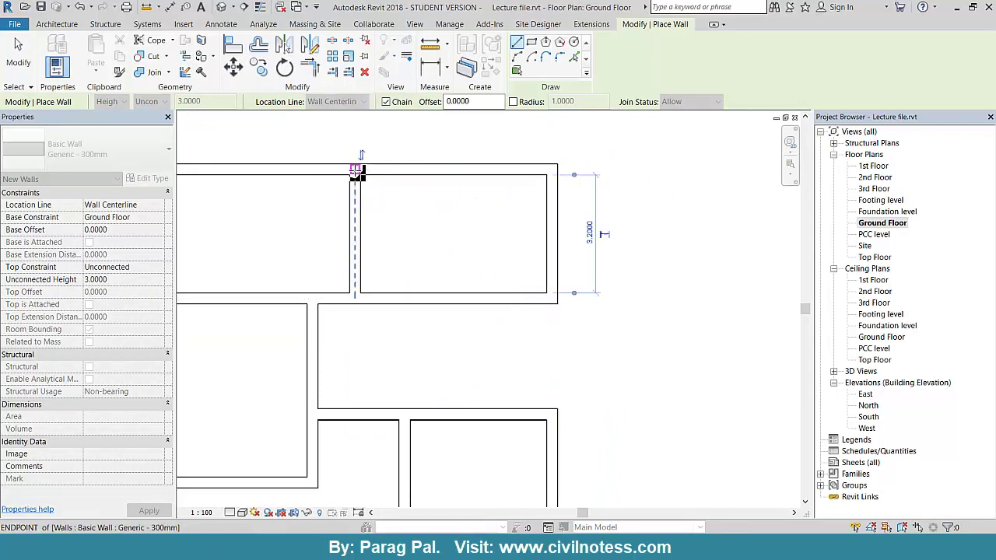
Step: Draw a third upper room beside the middle one: about 4 m right along the top wall, 3.5 m down, and back left to close
{"action": "middle_click_drag", "start_coordinate": [651, 272], "coordinate": [561, 287]}
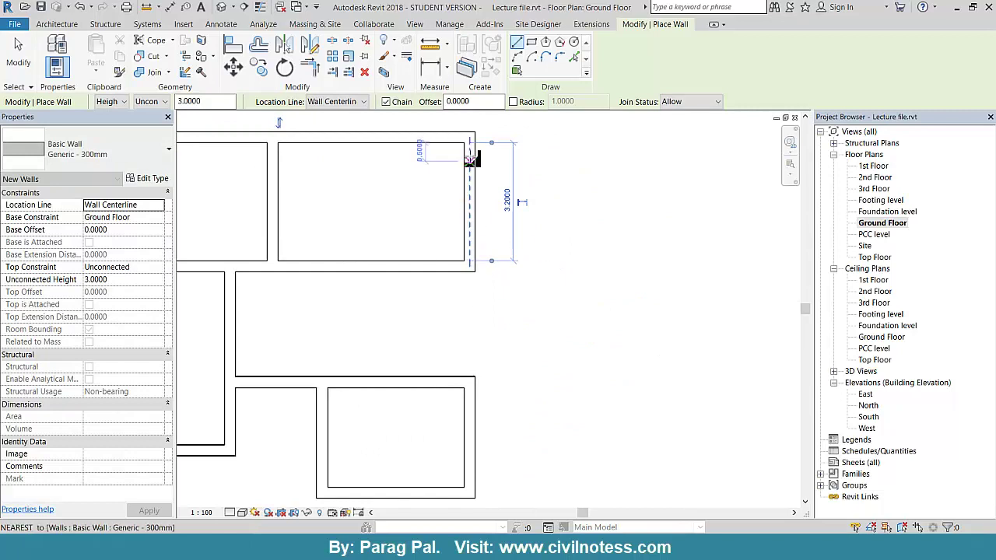
{"action": "left_click", "coordinate": [470, 138]}
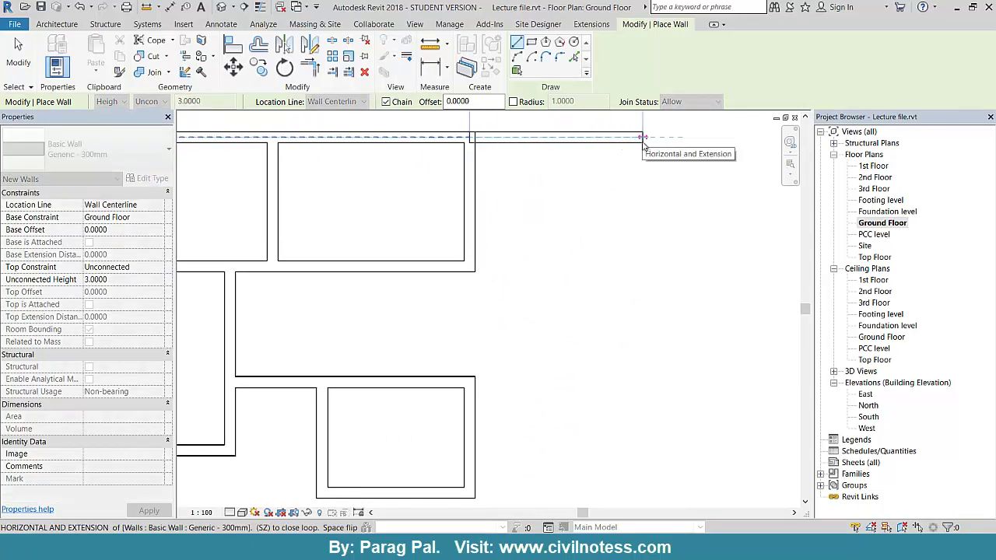
{"action": "left_click", "coordinate": [615, 138]}
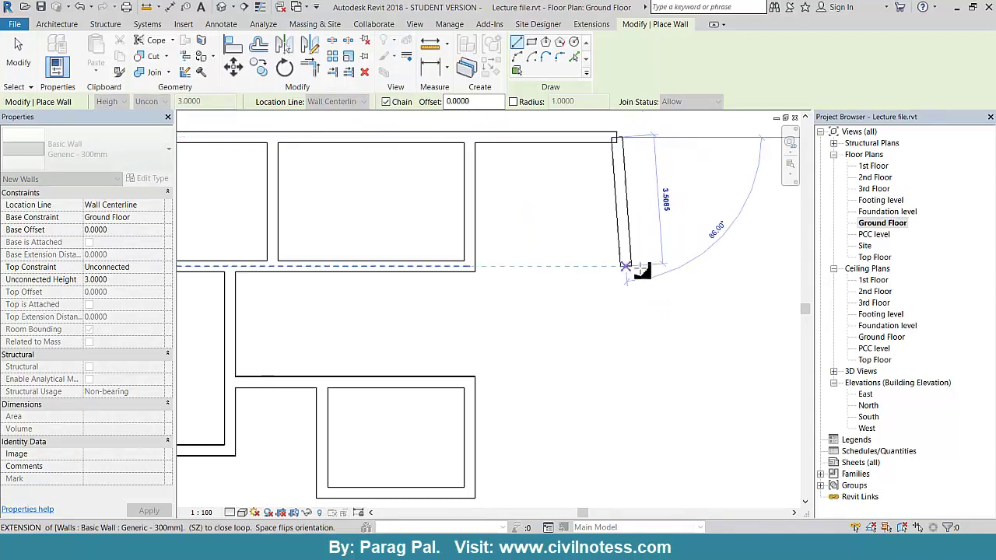
{"action": "left_click", "coordinate": [615, 267]}
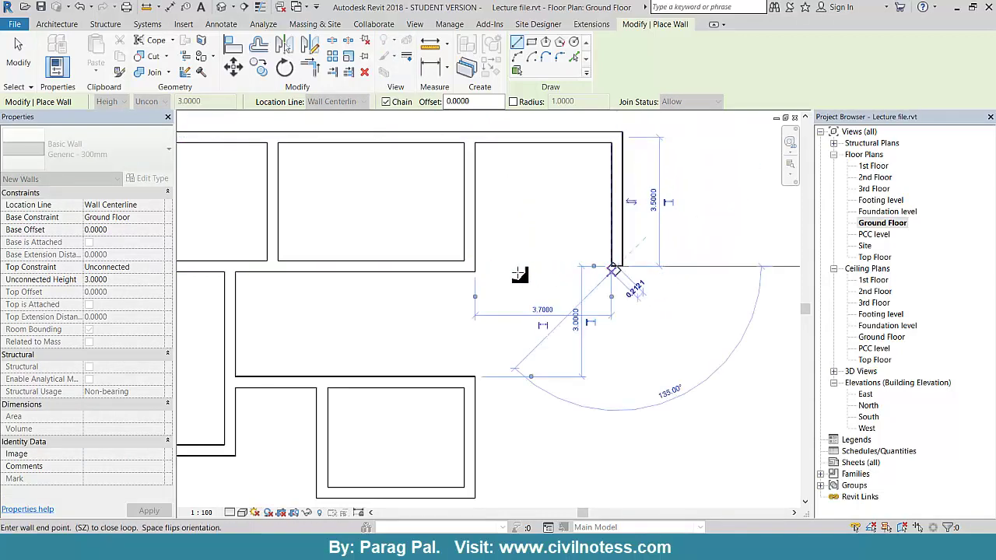
{"action": "left_click", "coordinate": [475, 266]}
{"action": "key", "text": "Escape"}
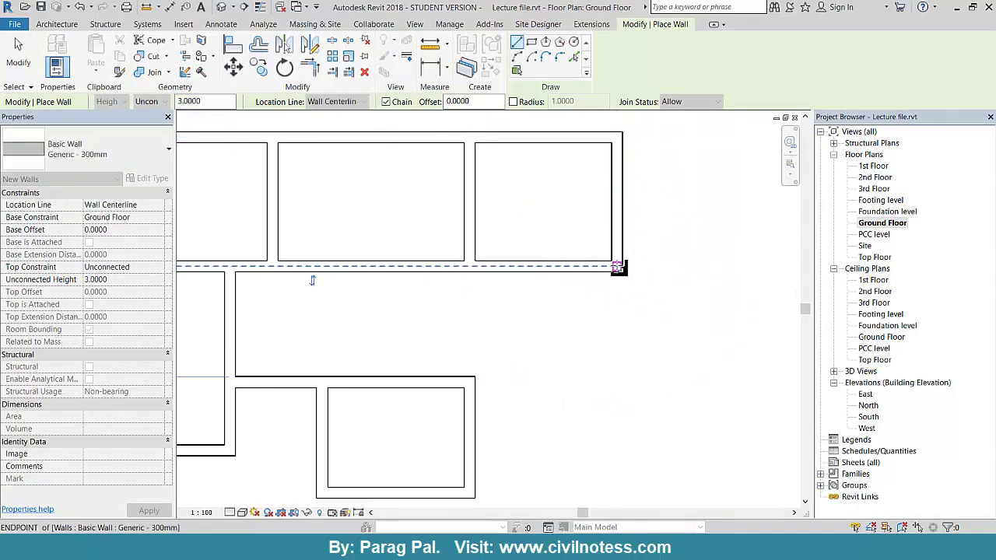
Step: Enclose the middle area with a wall 3.15 m down and back left, and divide it with a vertical wall below the upper rooms' partition
{"action": "left_click", "coordinate": [617, 267]}
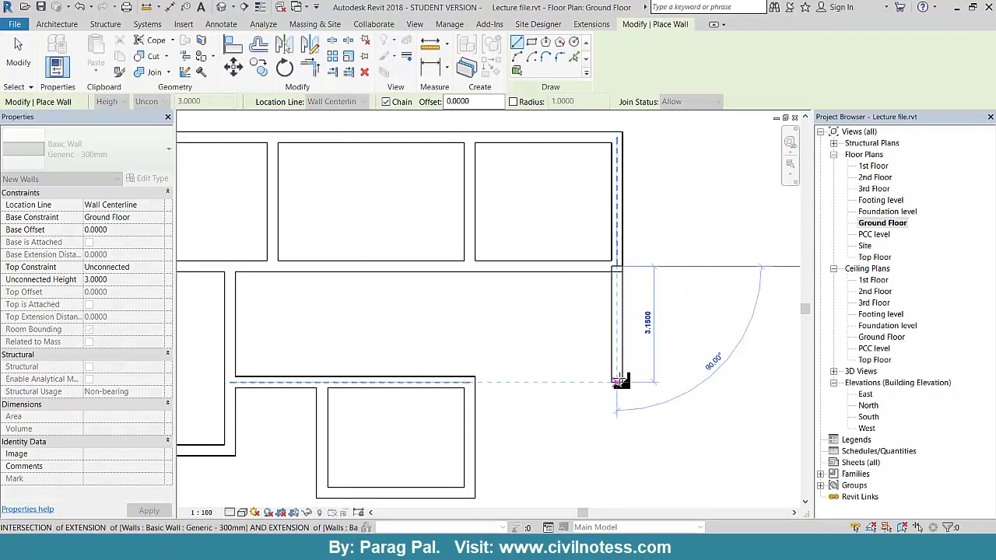
{"action": "left_click", "coordinate": [619, 381]}
{"action": "left_click", "coordinate": [468, 381]}
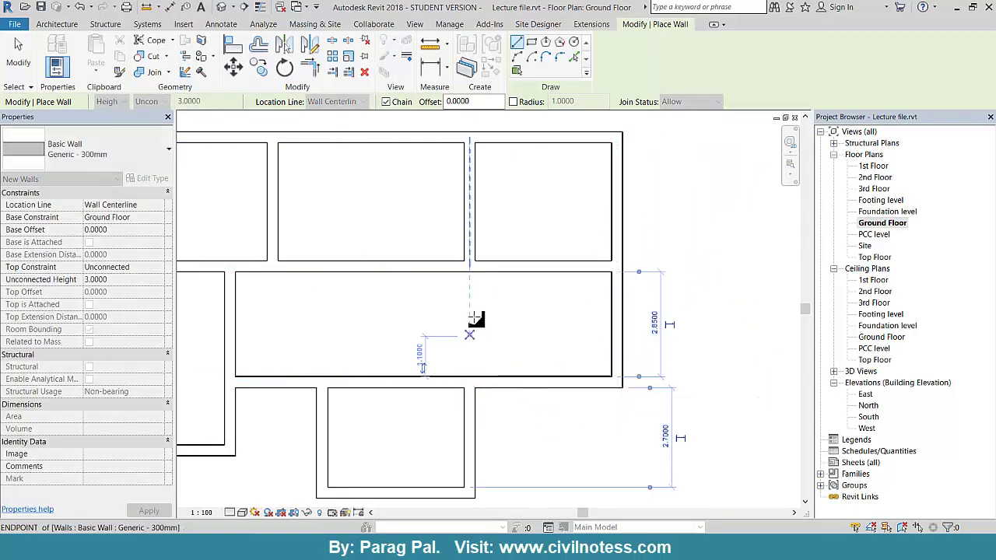
{"action": "left_click", "coordinate": [474, 271]}
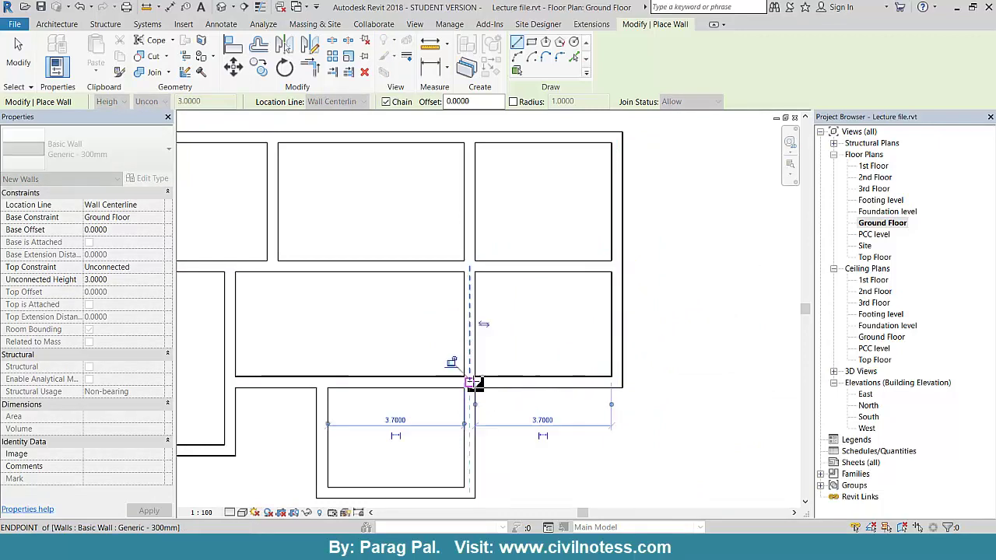
{"action": "key", "text": "Escape"}
Step: Draw a lower-right room with walls 4 m right, 2.1 m up and back left, and extend its right wall up to the building's outer wall
{"action": "middle_click_drag", "start_coordinate": [535, 369], "coordinate": [536, 225]}
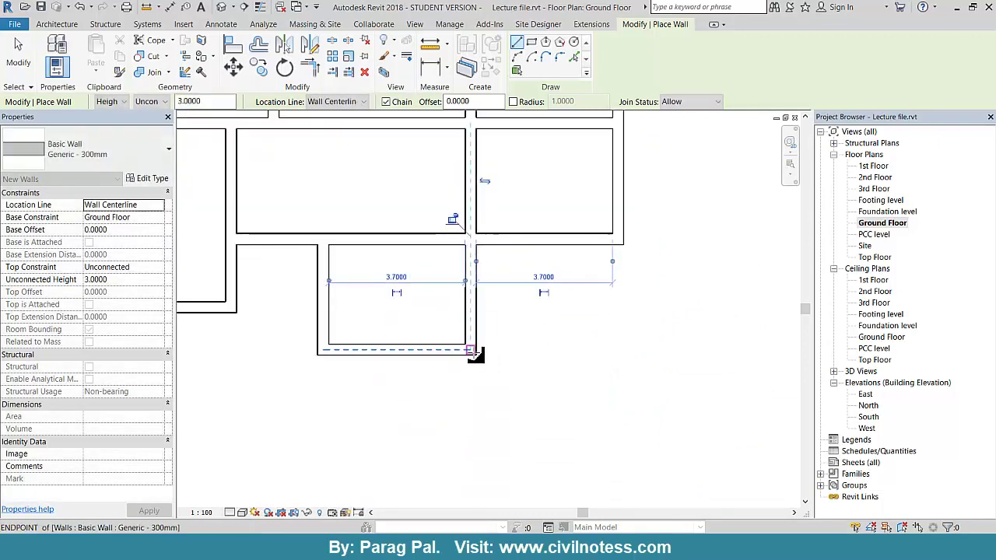
{"action": "left_click", "coordinate": [470, 351]}
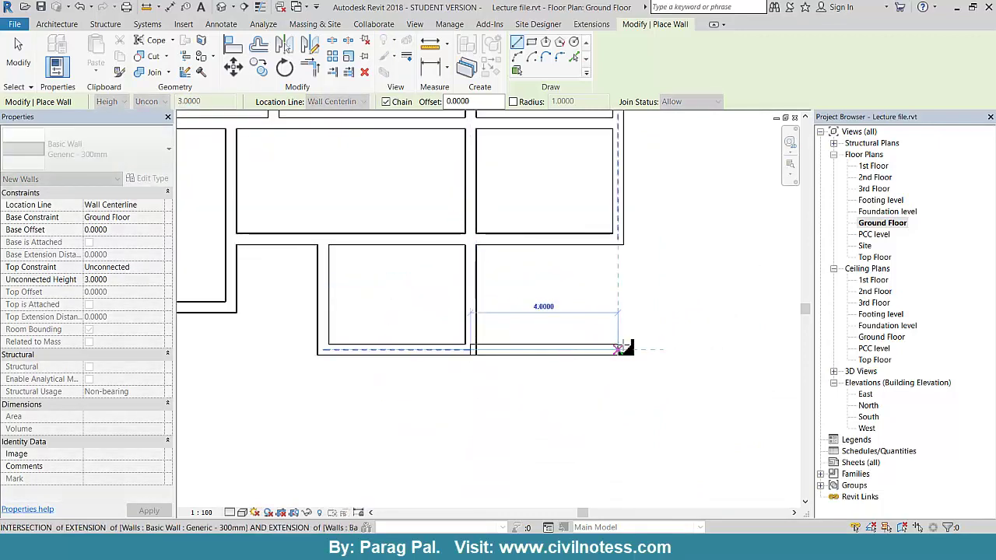
{"action": "left_click", "coordinate": [619, 350]}
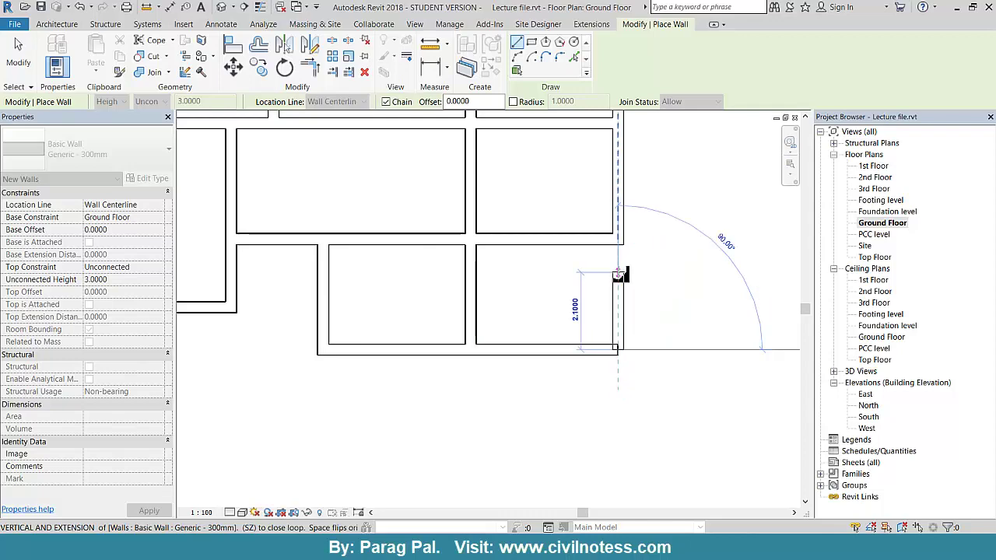
{"action": "left_click", "coordinate": [620, 274]}
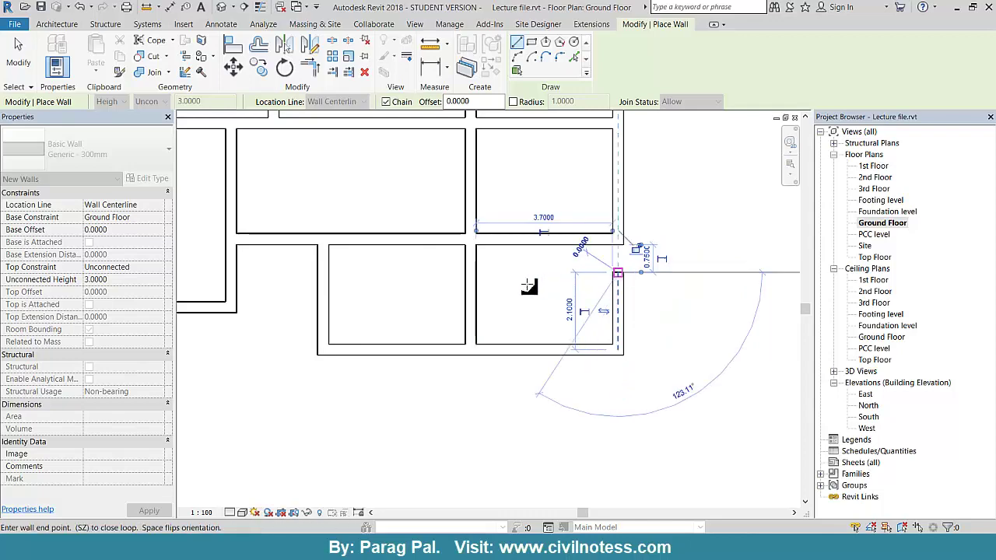
{"action": "left_click", "coordinate": [470, 273]}
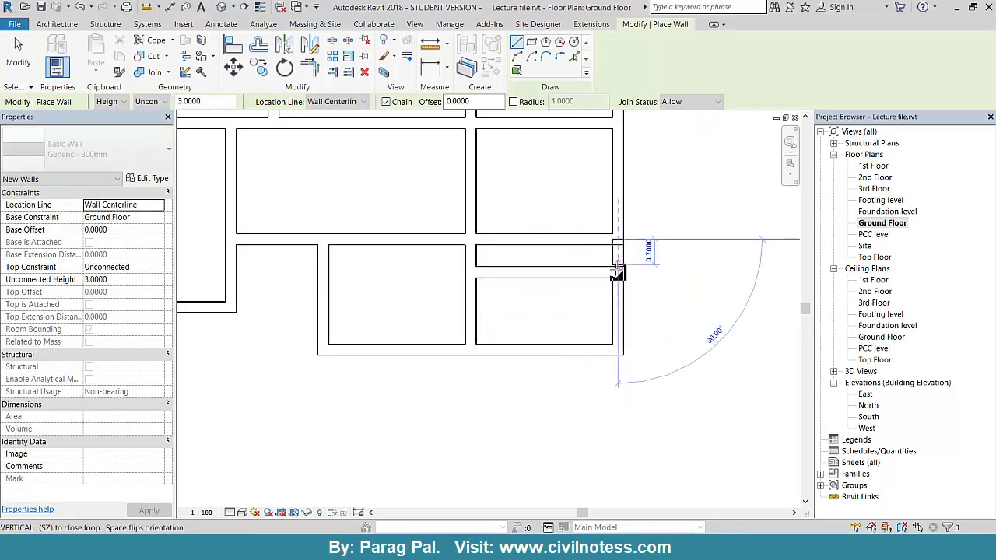
{"action": "scroll", "coordinate": [656, 327], "scroll_direction": "down", "scroll_amount": 4}
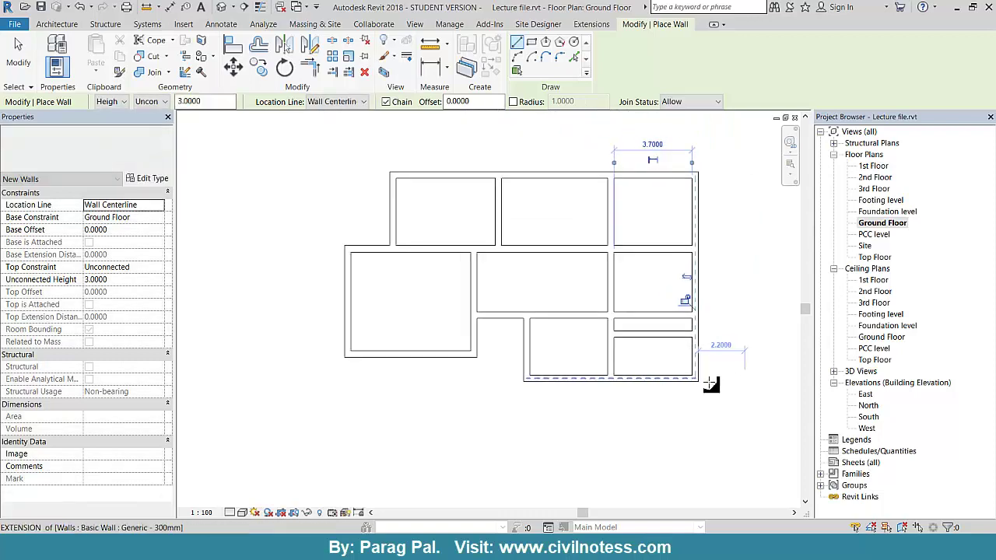
{"action": "key", "text": "Escape"}
{"action": "scroll", "coordinate": [609, 330], "scroll_direction": "up", "scroll_amount": 2}
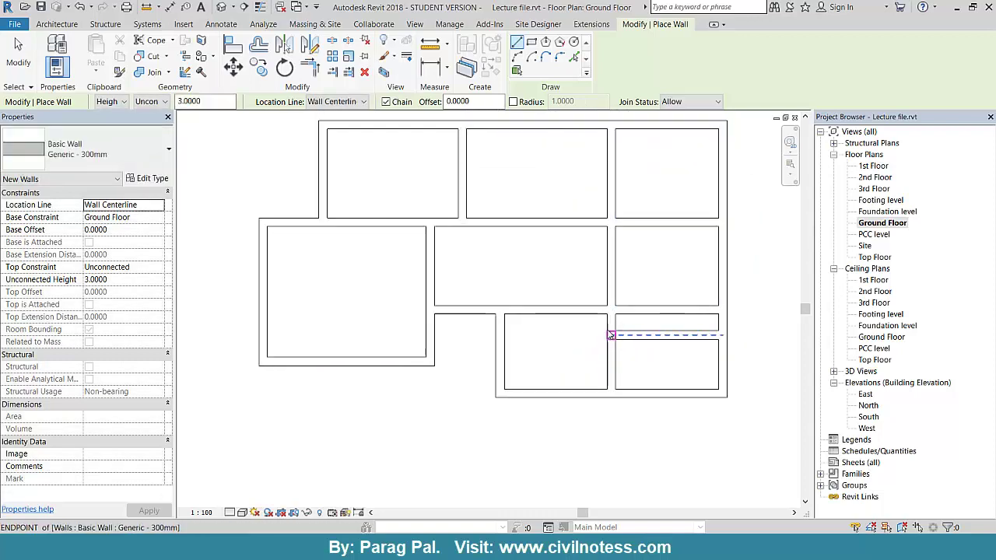
{"action": "key", "text": "Escape"}
Step: Shorten the vertical wall between the two lower rooms so its upper end stops at the lower-right room's top wall, opening the passage
{"action": "scroll", "coordinate": [609, 331], "scroll_direction": "up", "scroll_amount": 2}
{"action": "left_click", "coordinate": [610, 336]}
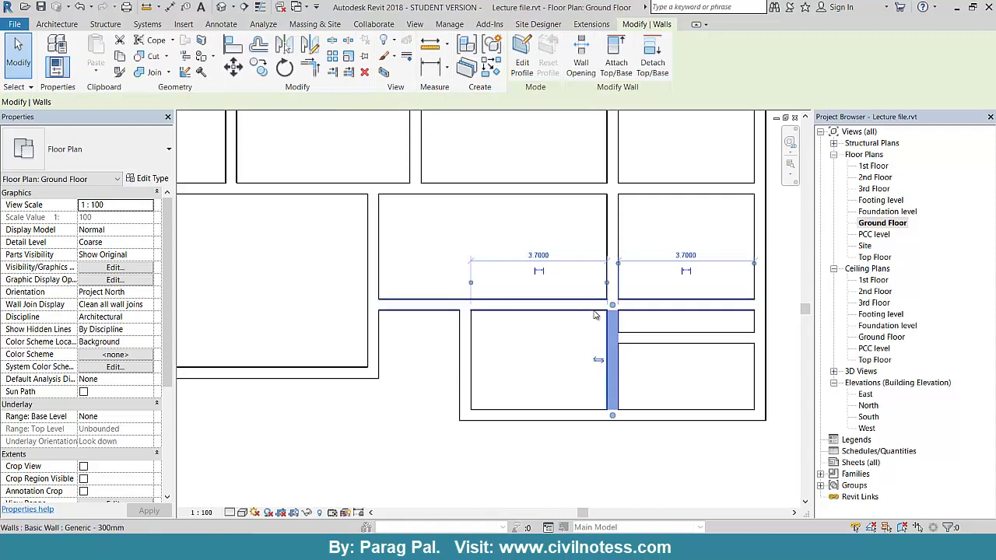
{"action": "scroll", "coordinate": [584, 350], "scroll_direction": "up", "scroll_amount": 2}
{"action": "middle_click_drag", "start_coordinate": [585, 350], "coordinate": [577, 300]}
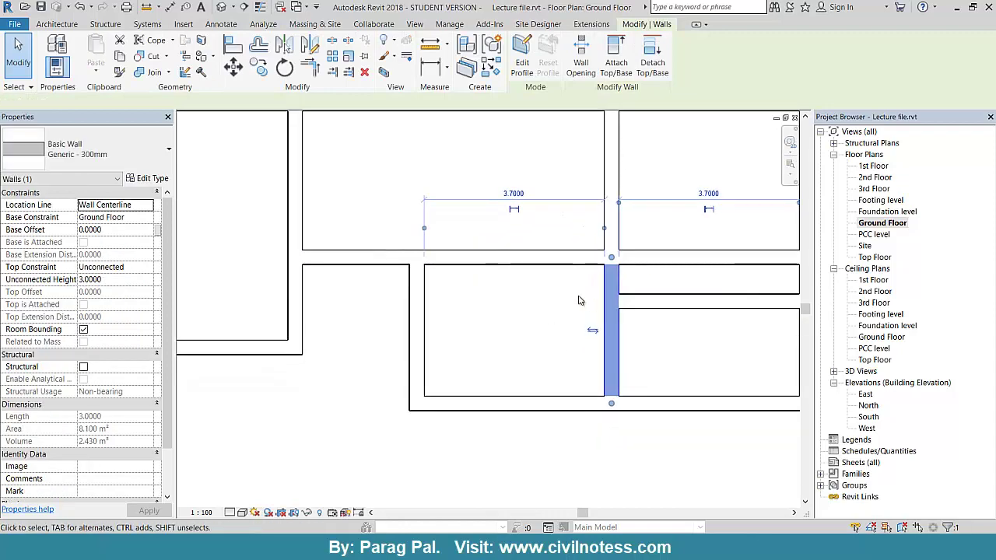
{"action": "key", "text": "r"}
{"action": "key", "text": "s"}
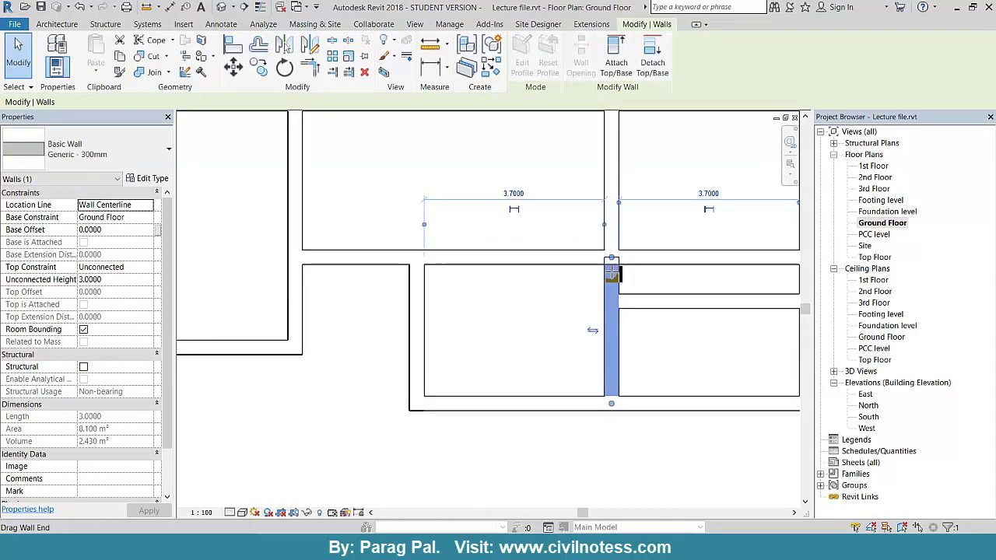
{"action": "left_click", "coordinate": [611, 401]}
{"action": "left_click", "coordinate": [613, 294]}
{"action": "key", "text": "Escape"}
{"action": "key", "text": "Escape"}
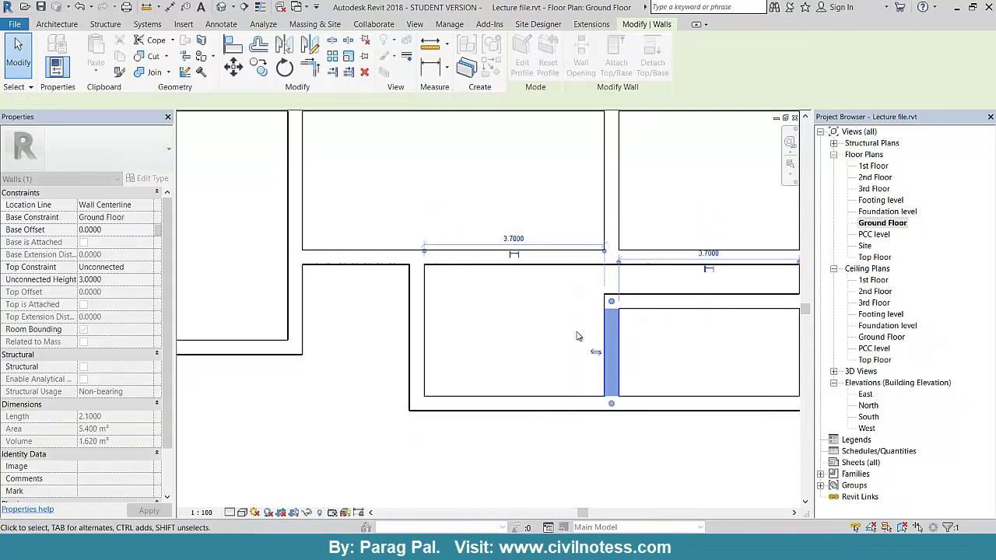
{"action": "left_click", "coordinate": [528, 325]}
Step: Examine the ground floor's room layout, including the passage between the middle and lower rooms
{"action": "scroll", "coordinate": [527, 325], "scroll_direction": "down", "scroll_amount": 2}
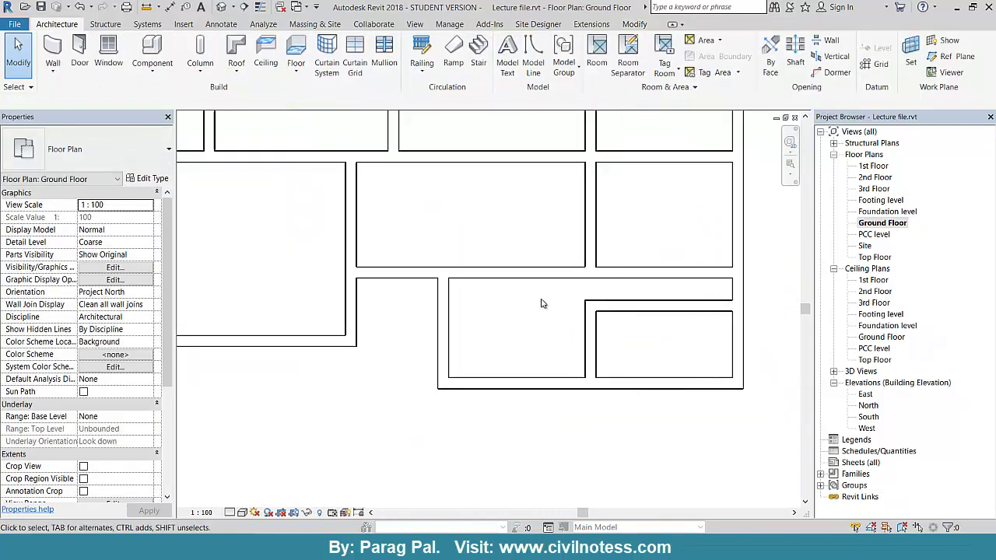
{"action": "scroll", "coordinate": [589, 324], "scroll_direction": "up", "scroll_amount": 2}
{"action": "left_click", "coordinate": [631, 290]}
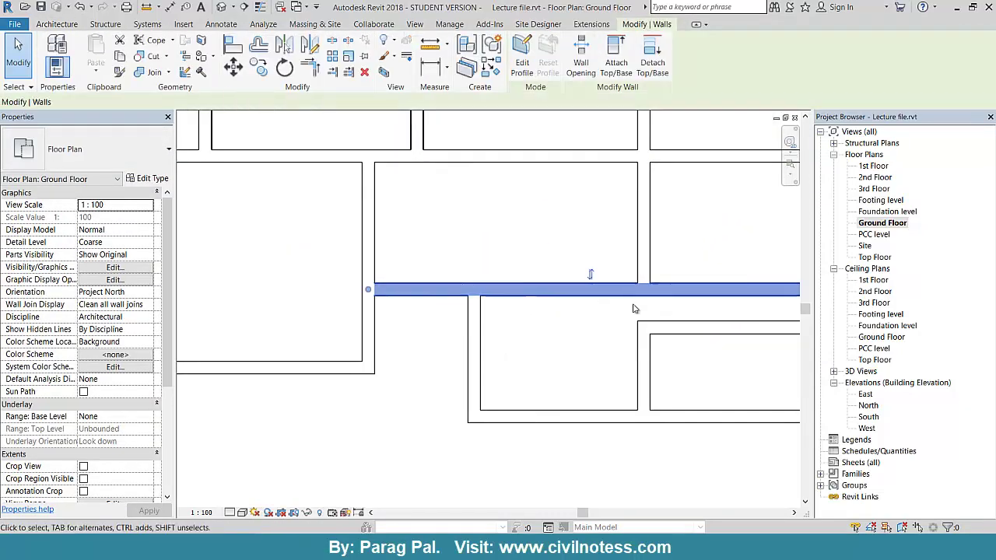
{"action": "left_click", "coordinate": [568, 333]}
{"action": "scroll", "coordinate": [543, 350], "scroll_direction": "down", "scroll_amount": 1}
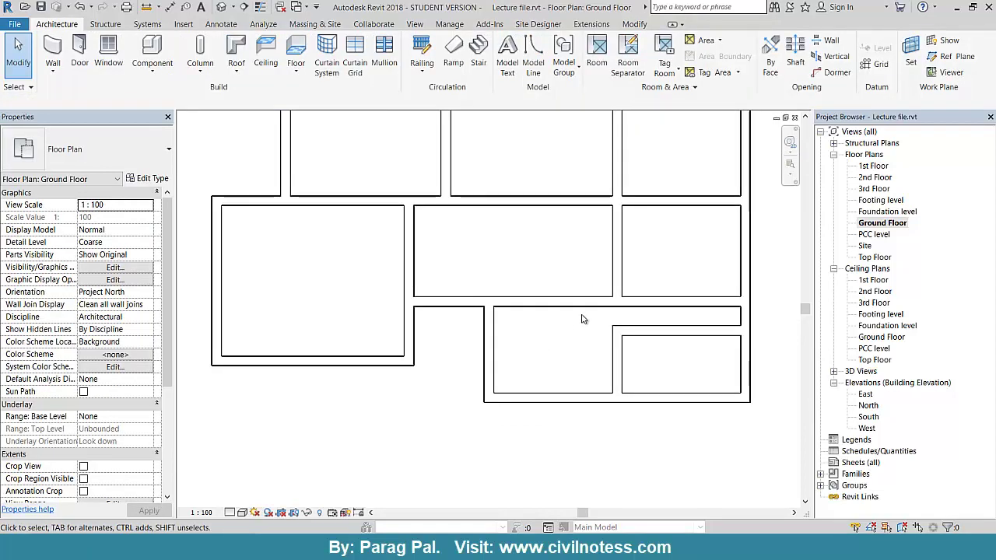
{"action": "middle_click_drag", "start_coordinate": [581, 319], "coordinate": [556, 335]}
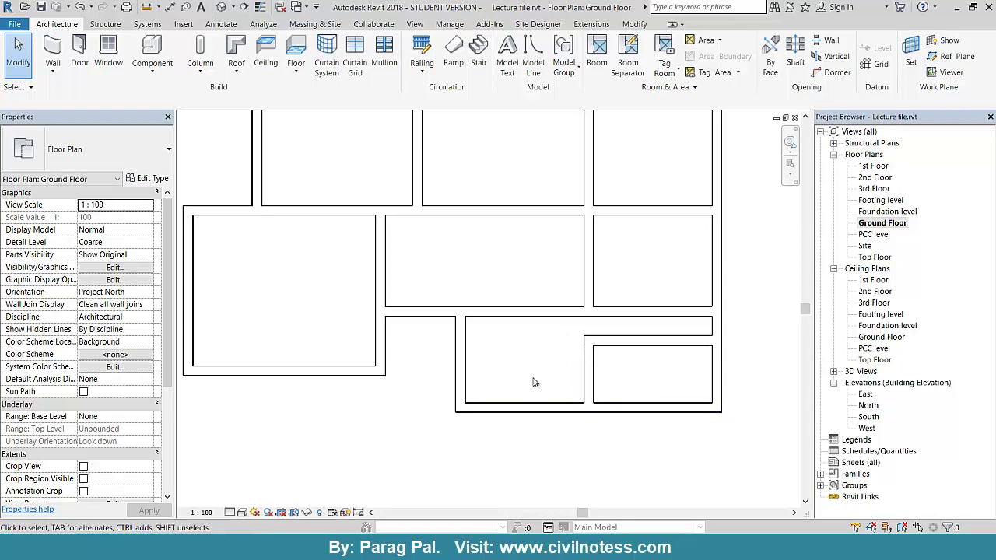
{"action": "middle_click_drag", "start_coordinate": [551, 389], "coordinate": [541, 431]}
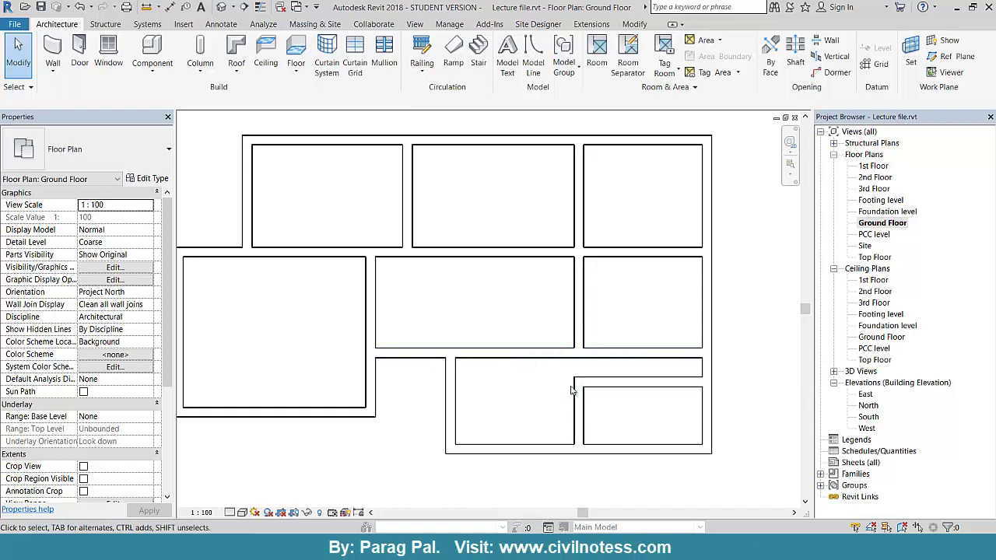
{"action": "scroll", "coordinate": [519, 362], "scroll_direction": "up", "scroll_amount": 1}
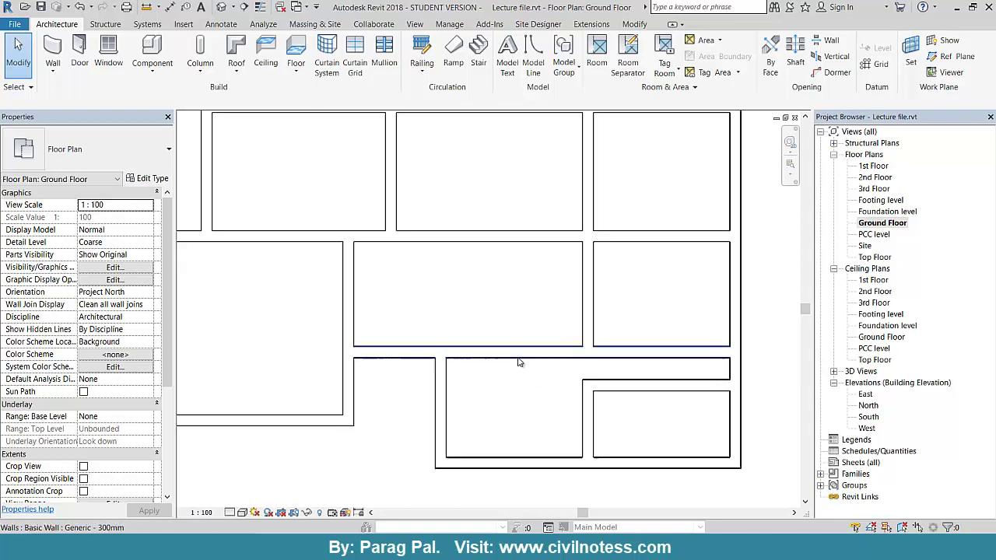
{"action": "middle_click_drag", "start_coordinate": [529, 391], "coordinate": [560, 374]}
{"action": "scroll", "coordinate": [524, 387], "scroll_direction": "down", "scroll_amount": 1}
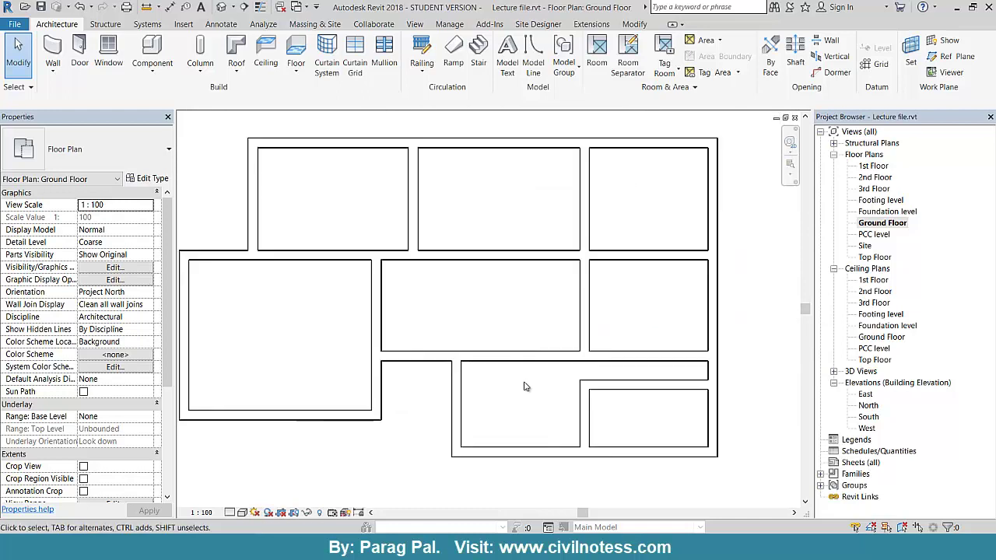
{"action": "scroll", "coordinate": [477, 378], "scroll_direction": "down", "scroll_amount": 1}
{"action": "middle_click_drag", "start_coordinate": [458, 340], "coordinate": [502, 329]}
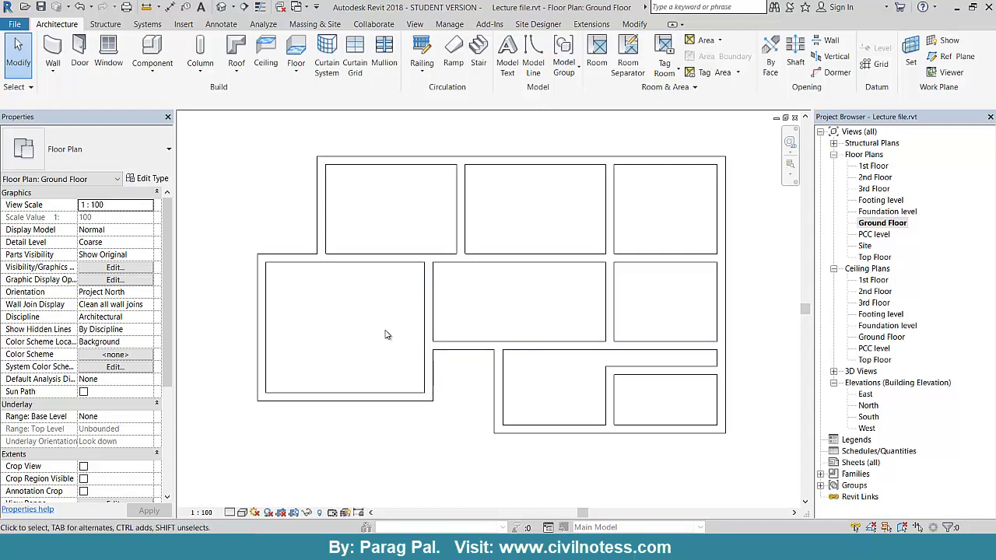
{"action": "middle_click_drag", "start_coordinate": [362, 329], "coordinate": [360, 349]}
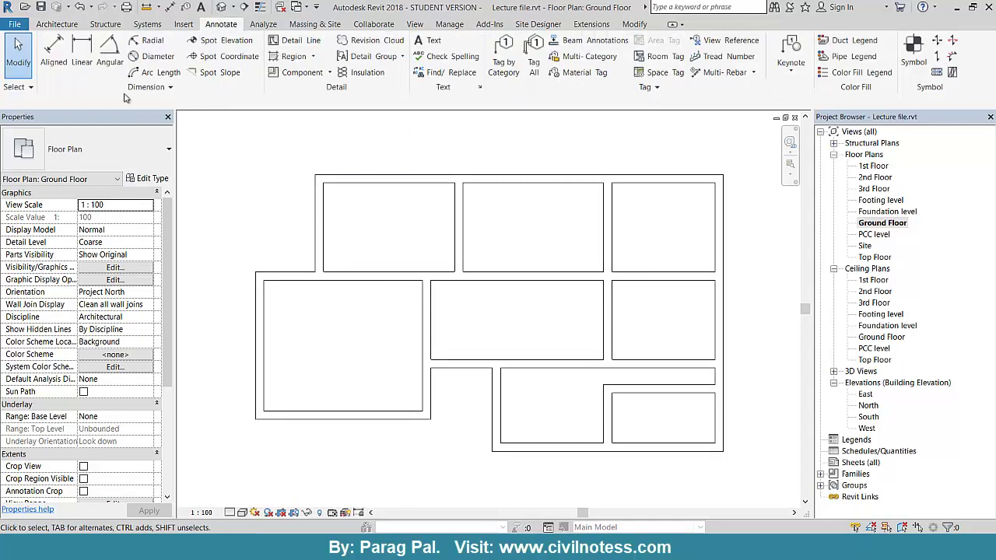
Step: Place the text HALL in the large left room and move it to the room's centre
{"action": "left_click", "coordinate": [429, 40]}
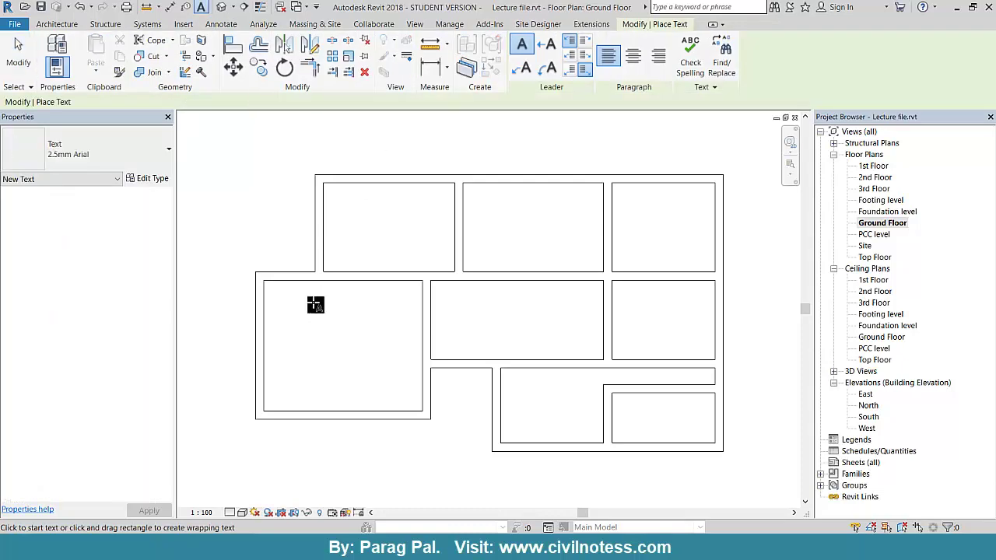
{"action": "left_click", "coordinate": [297, 327]}
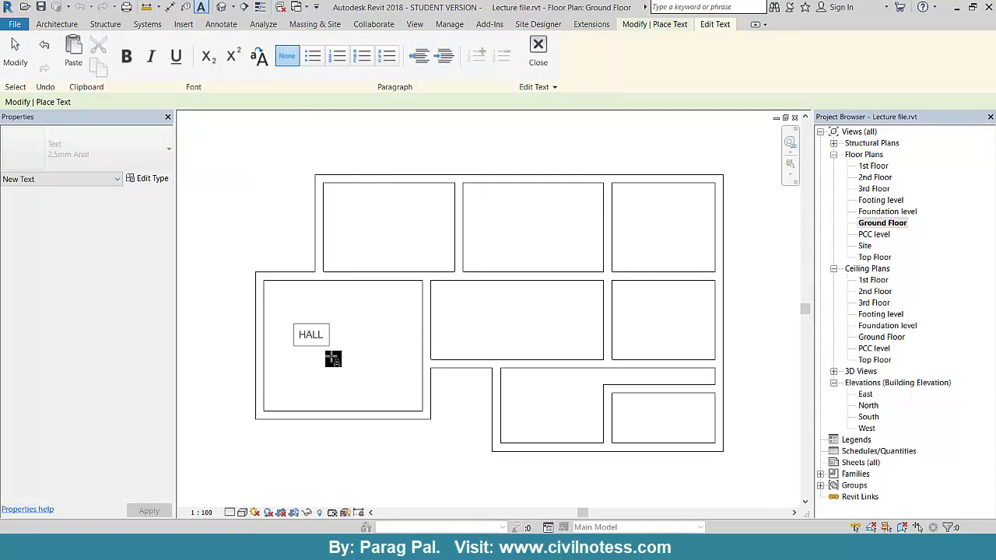
{"action": "left_click", "coordinate": [333, 359]}
{"action": "left_click_drag", "start_coordinate": [294, 328], "coordinate": [322, 336]}
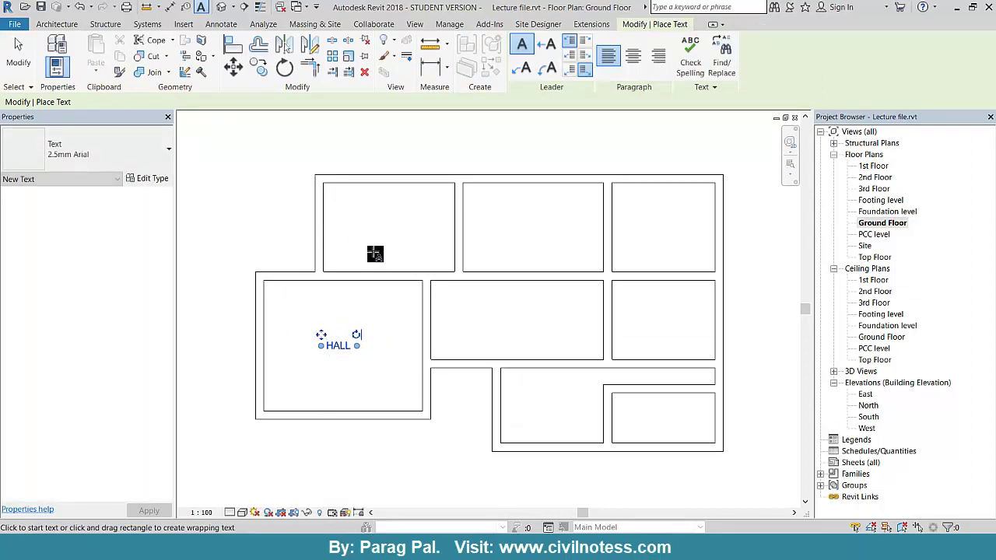
Step: Label the three upper rooms from left to right as BED ROOM 1, BED ROOM 2 and BED ROOM 3
{"action": "left_click", "coordinate": [362, 223]}
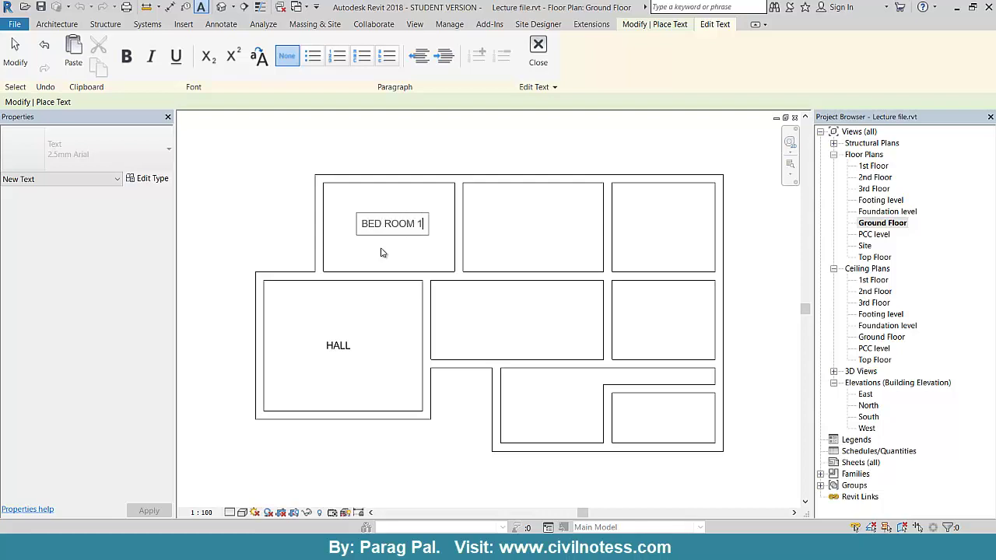
{"action": "left_click", "coordinate": [496, 228]}
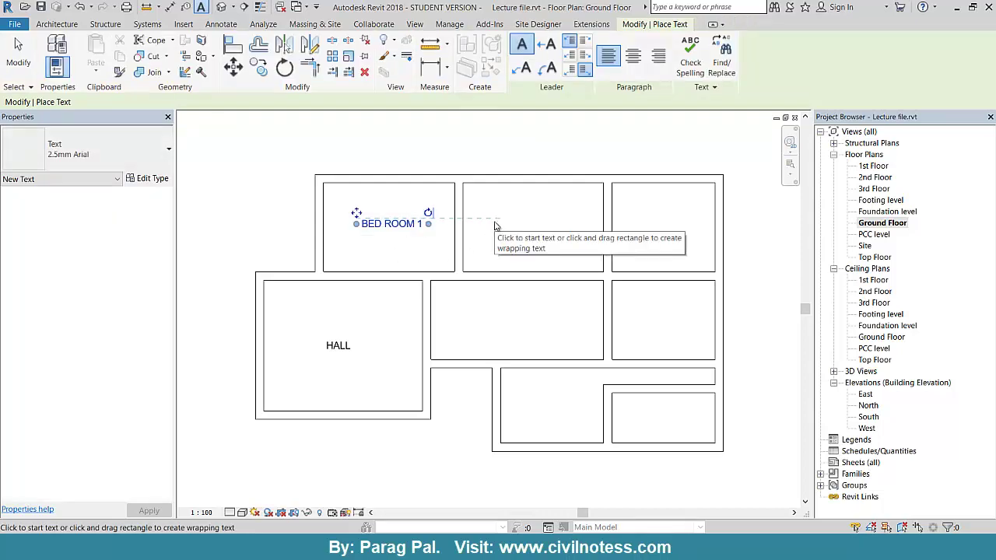
{"action": "left_click", "coordinate": [496, 224]}
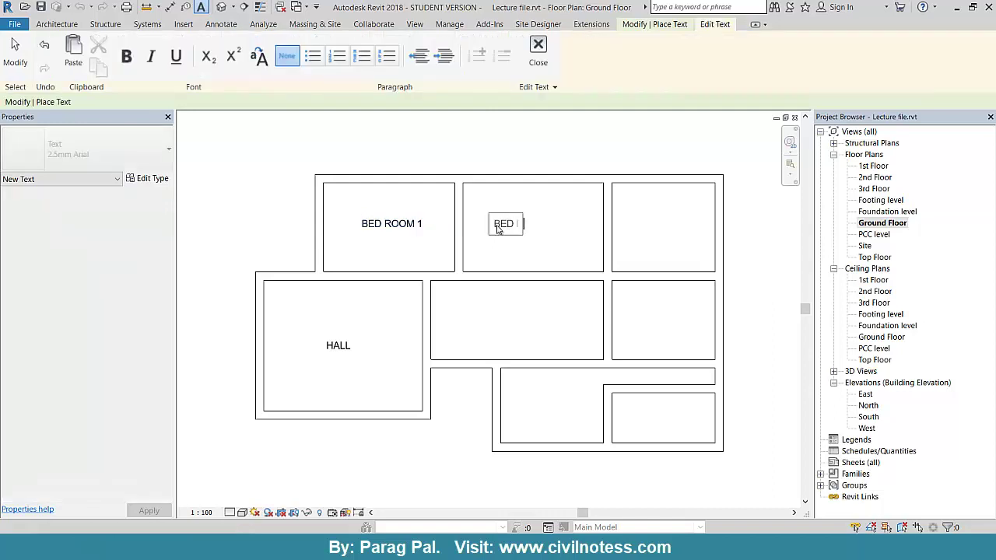
{"action": "left_click", "coordinate": [630, 230]}
{"action": "left_click", "coordinate": [628, 224]}
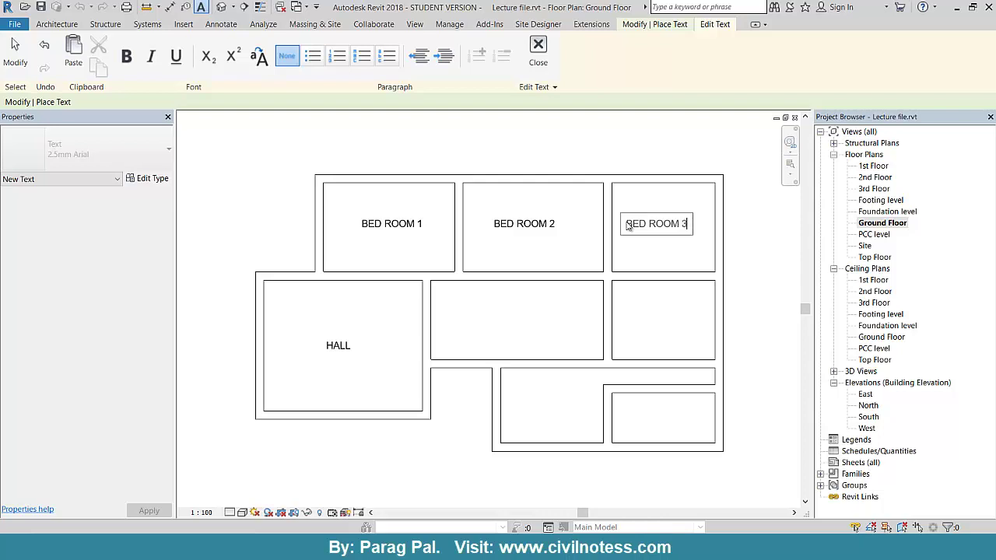
Step: Finish the BED ROOM 3 label and delete the vertical wall between BED ROOM 2 and BED ROOM 3
{"action": "left_click", "coordinate": [581, 321]}
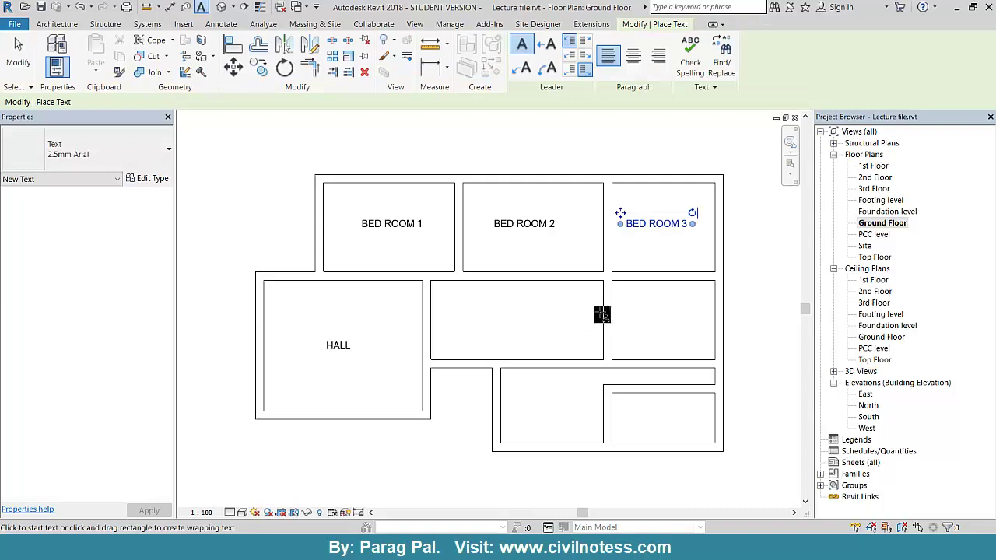
{"action": "key", "text": "Escape"}
{"action": "key", "text": "Escape"}
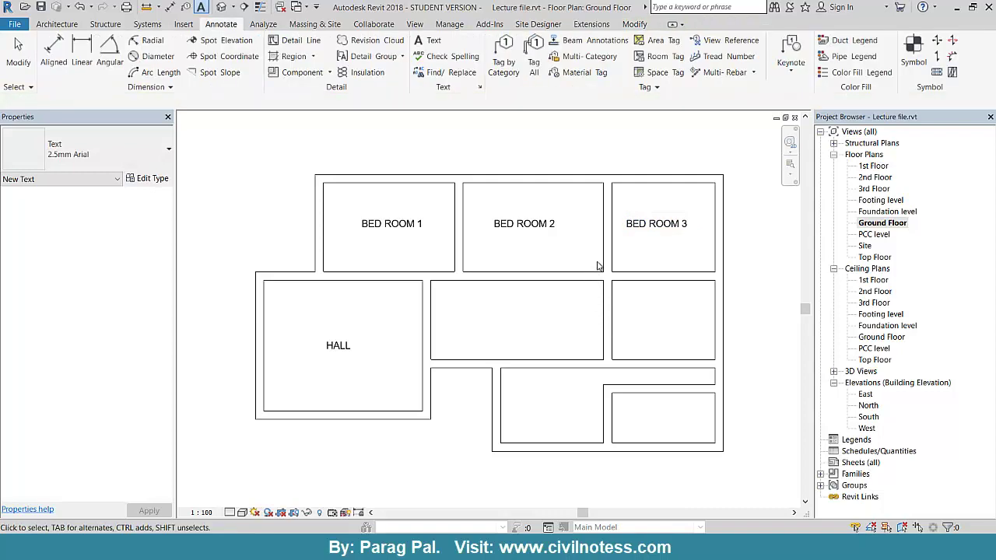
{"action": "left_click", "coordinate": [604, 230]}
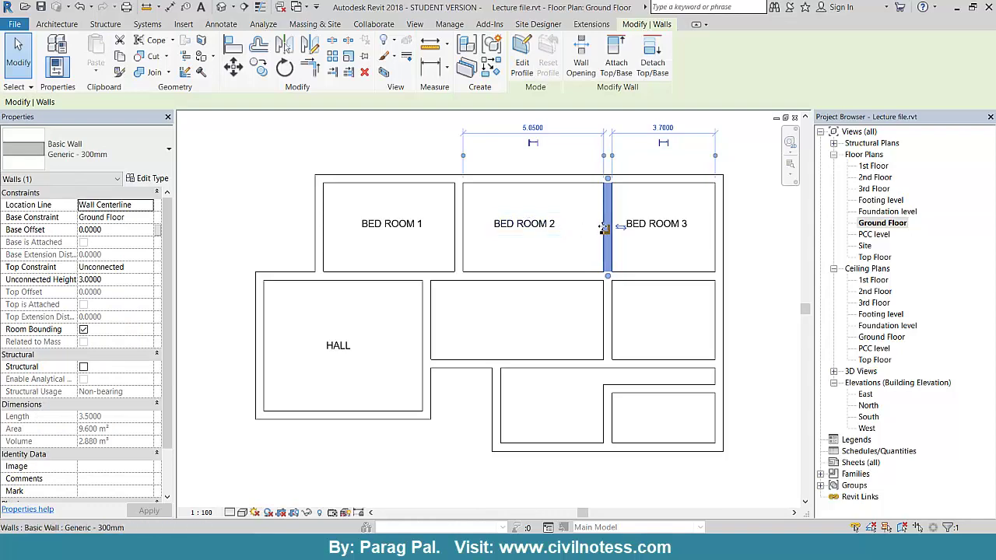
{"action": "key", "text": "Delete"}
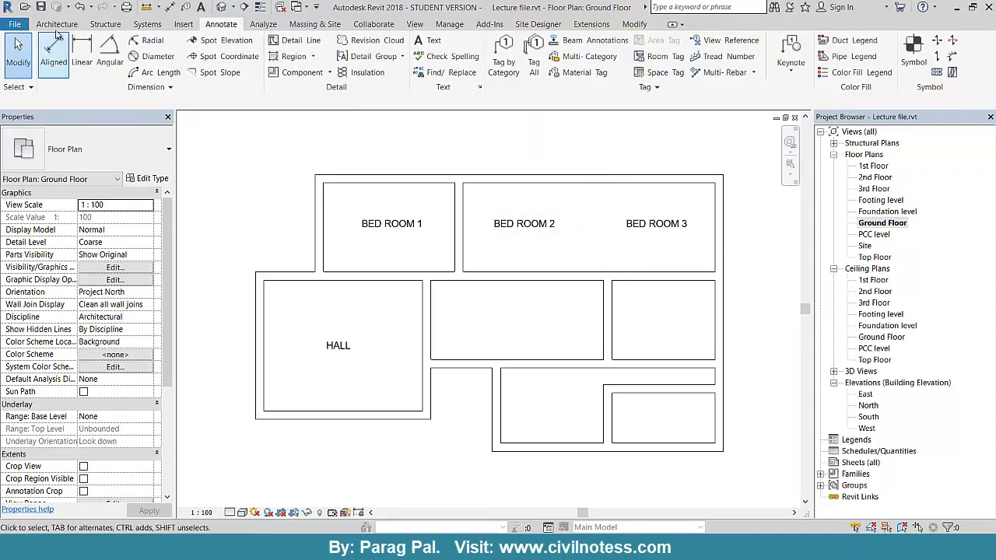
Step: Draw a vertical Generic - 300mm wall just right of the BED ROOM 2 label, joining the upper rooms' bottom and top walls
{"action": "left_click", "coordinate": [57, 24]}
{"action": "left_click", "coordinate": [53, 49]}
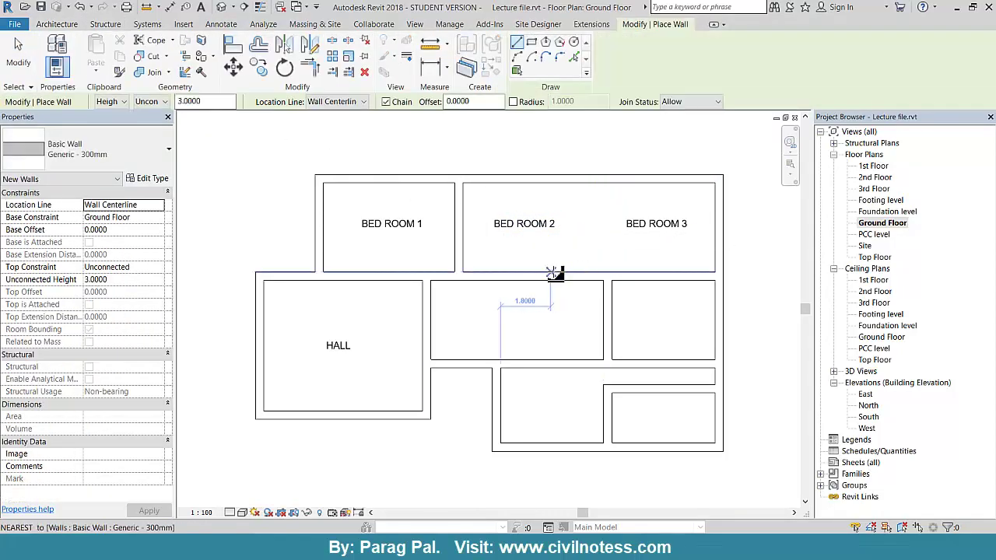
{"action": "left_click", "coordinate": [566, 277]}
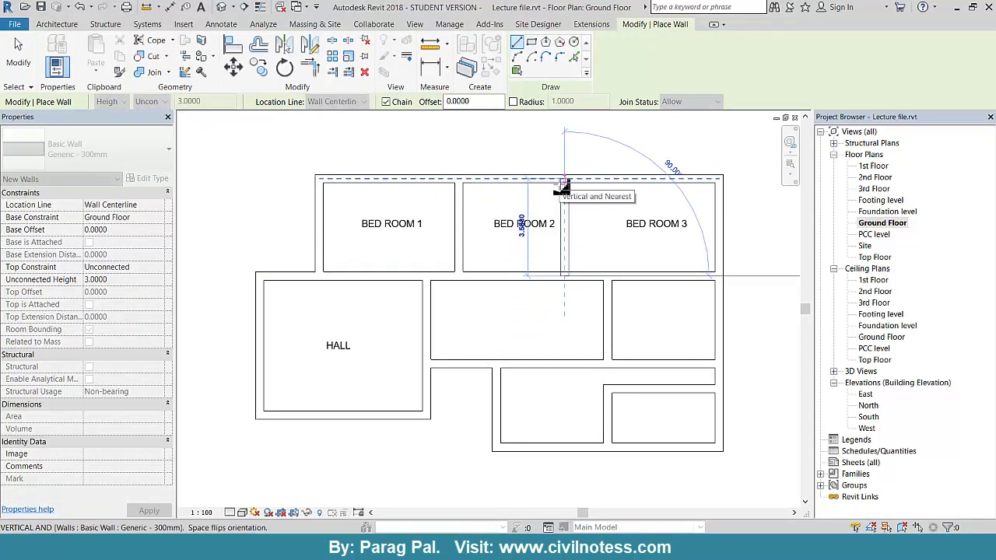
{"action": "left_click", "coordinate": [563, 187]}
{"action": "key", "text": "Escape"}
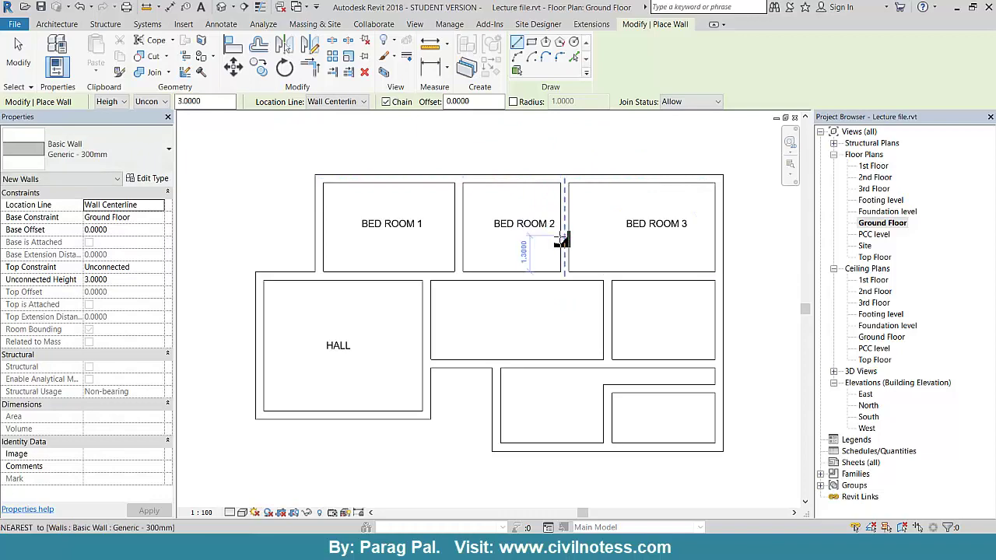
{"action": "key", "text": "Escape"}
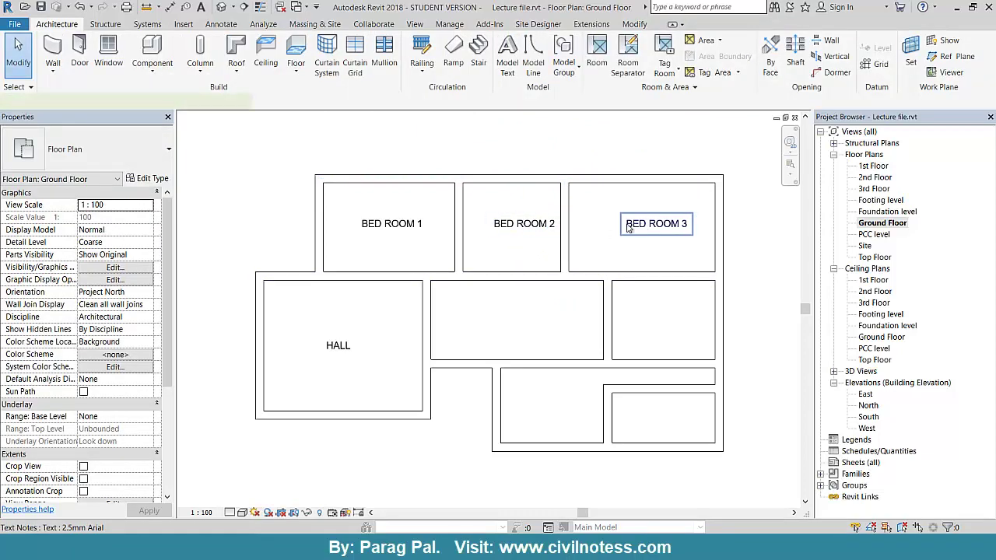
Step: Shift the BED ROOM 3 and BED ROOM 2 labels left to the centres of their rooms
{"action": "left_click", "coordinate": [623, 220]}
{"action": "left_click_drag", "start_coordinate": [618, 213], "coordinate": [595, 227]}
{"action": "left_click", "coordinate": [487, 218]}
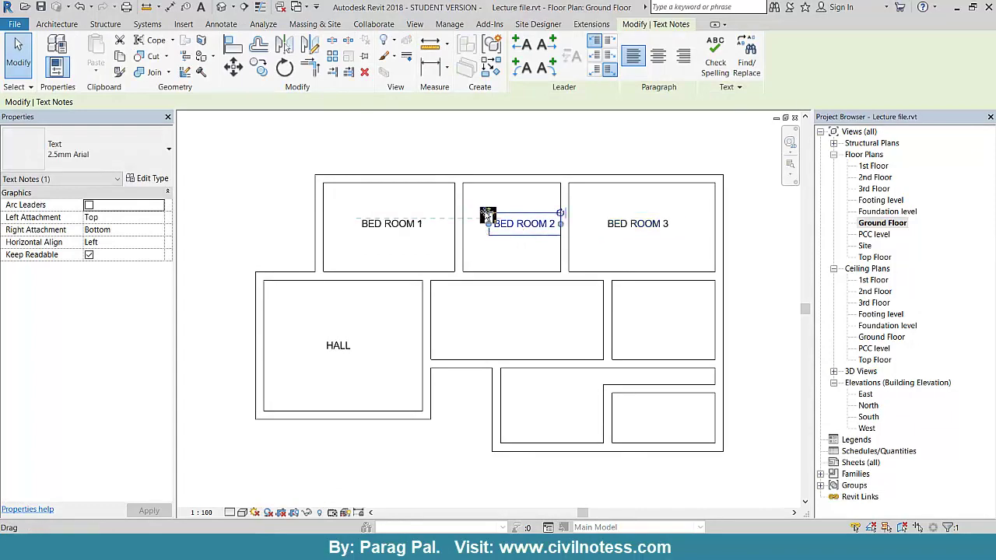
{"action": "left_click_drag", "start_coordinate": [486, 217], "coordinate": [476, 217]}
{"action": "left_click", "coordinate": [484, 328]}
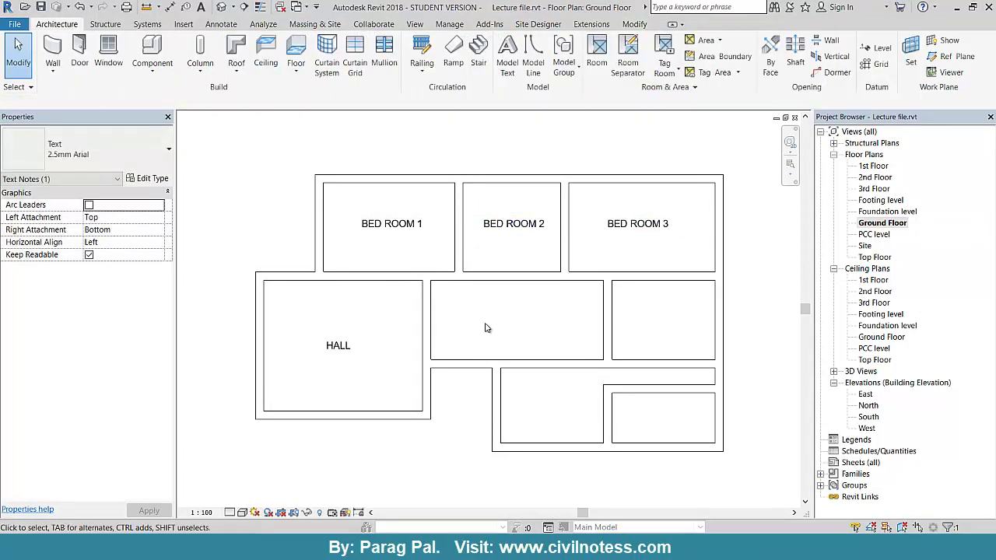
Step: Try moving the wall between the two unlabelled middle rooms to the right, and return it to its original position
{"action": "middle_click_drag", "start_coordinate": [634, 312], "coordinate": [620, 296]}
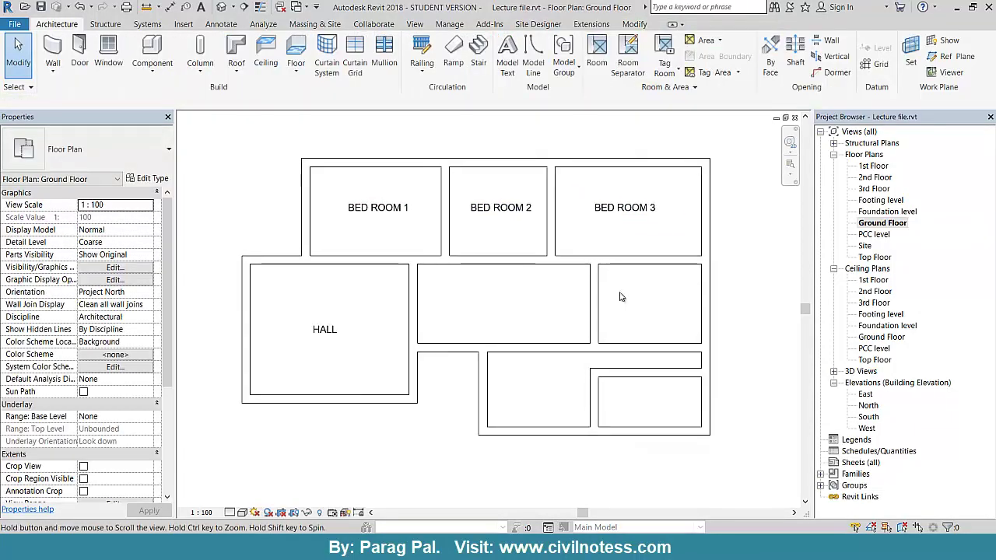
{"action": "left_click", "coordinate": [593, 299]}
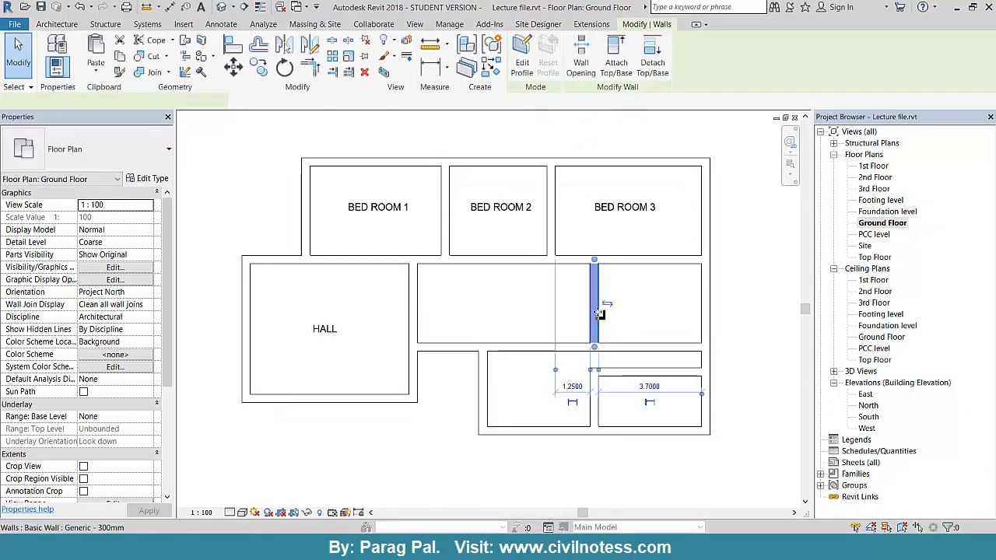
{"action": "left_click_drag", "start_coordinate": [639, 305], "coordinate": [658, 304]}
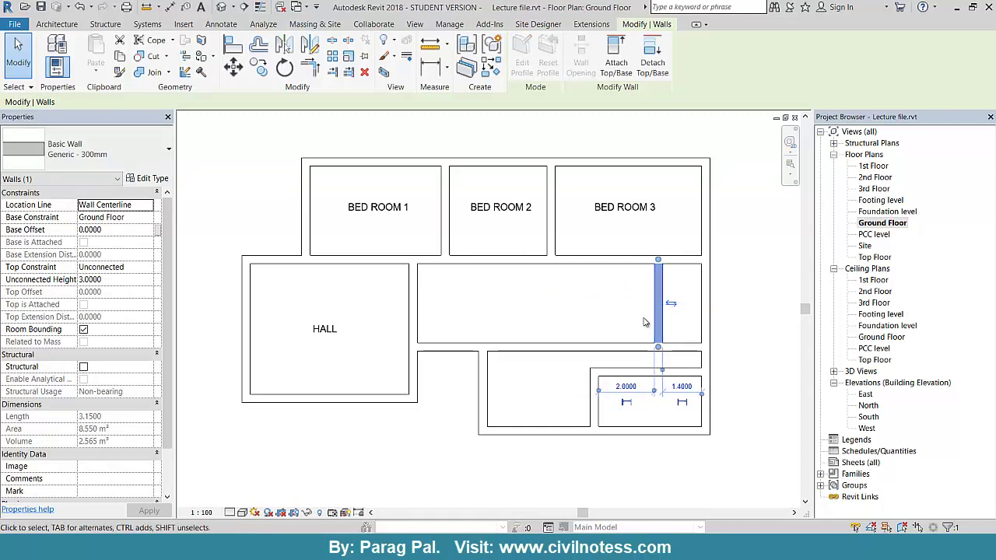
{"action": "left_click_drag", "start_coordinate": [657, 300], "coordinate": [593, 300]}
{"action": "left_click", "coordinate": [564, 317]}
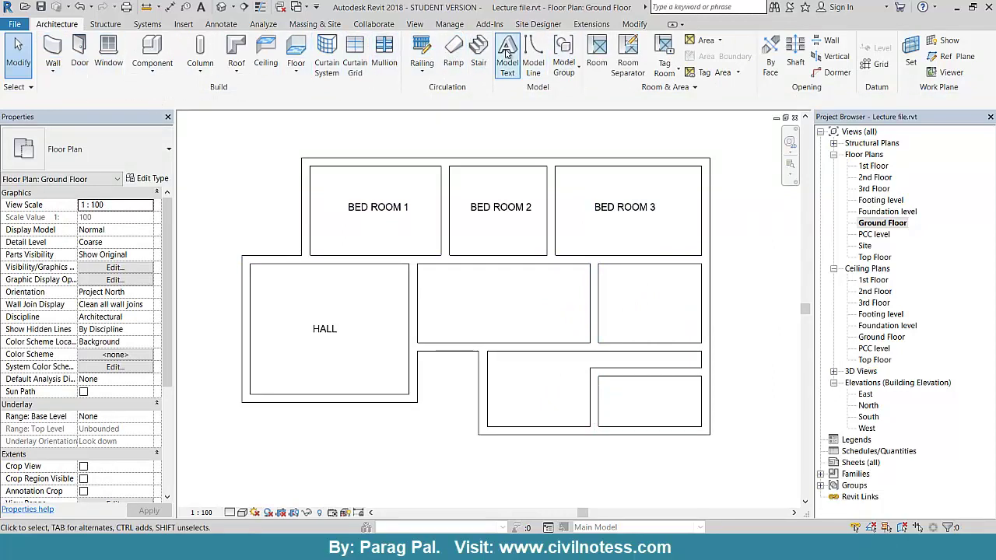
Step: Label the right middle room STORE ROOM and shift the text right to centre it
{"action": "left_click", "coordinate": [235, 25]}
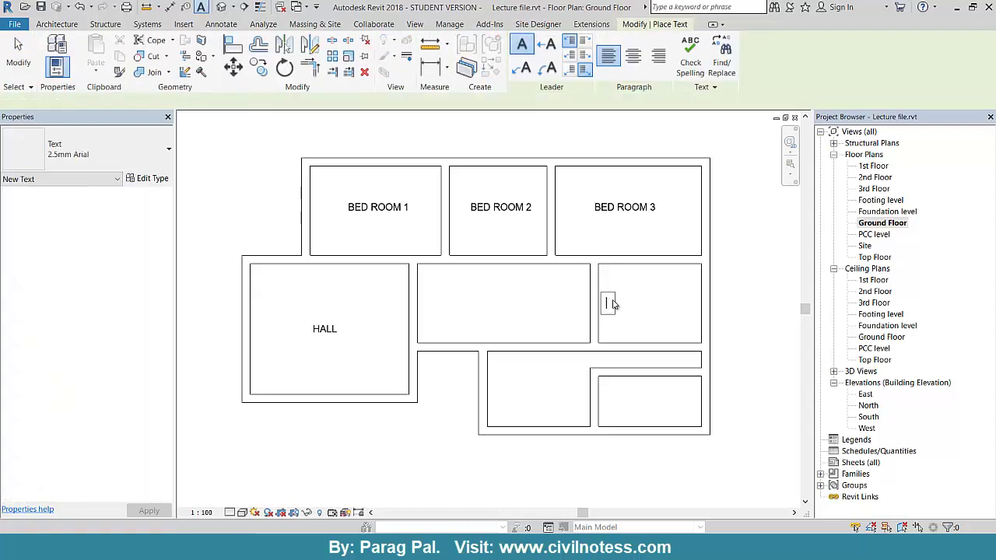
{"action": "left_click", "coordinate": [607, 297]}
{"action": "type", "text": "STORE ROOM"}
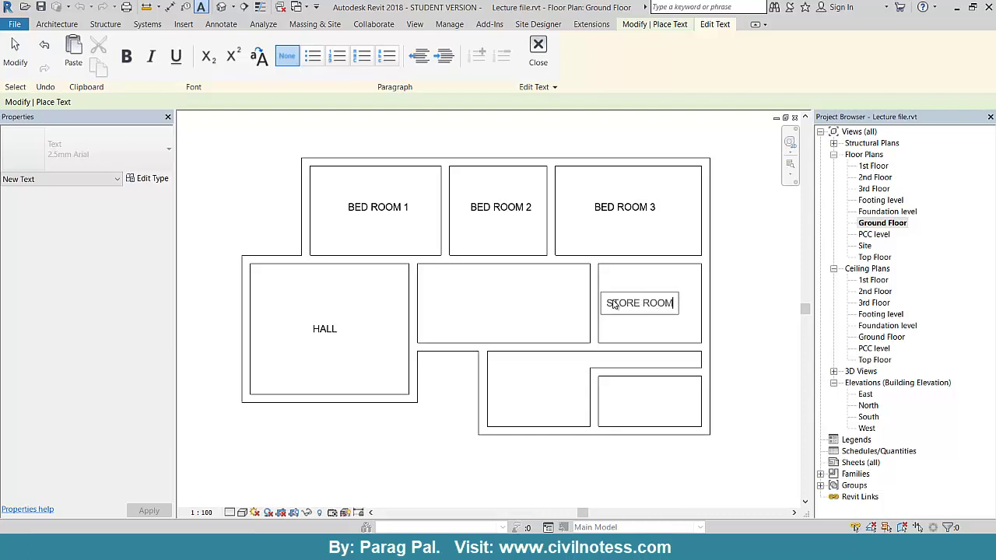
{"action": "left_click", "coordinate": [597, 319]}
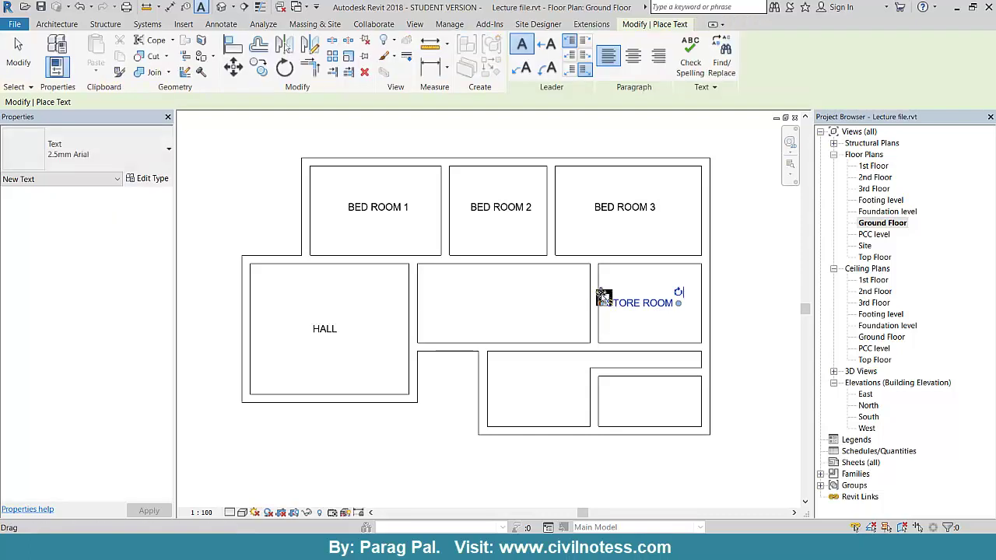
{"action": "left_click_drag", "start_coordinate": [604, 293], "coordinate": [609, 293]}
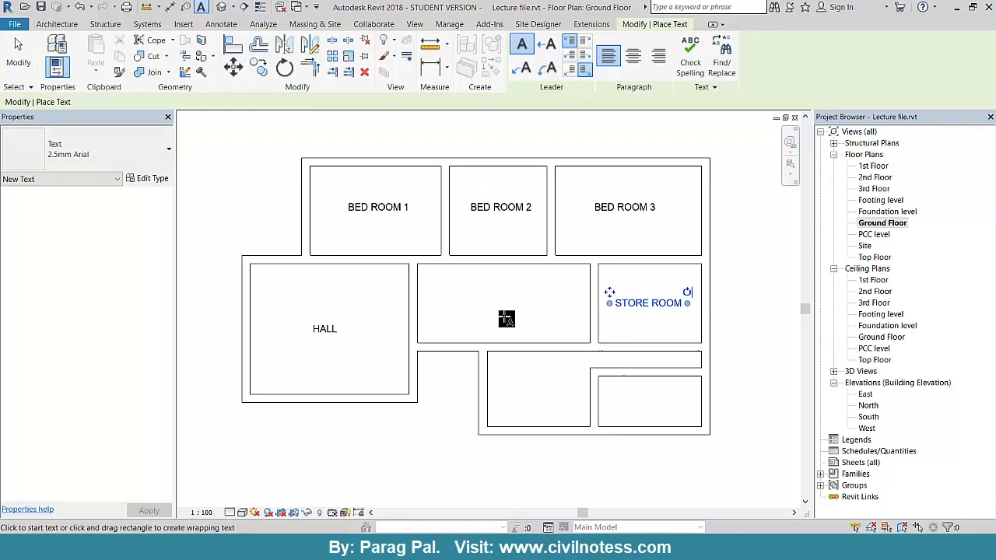
Step: Label the central room DINING ROOM and the lower-left room KITCHEN, centring the KITCHEN text in its space
{"action": "left_click", "coordinate": [466, 297]}
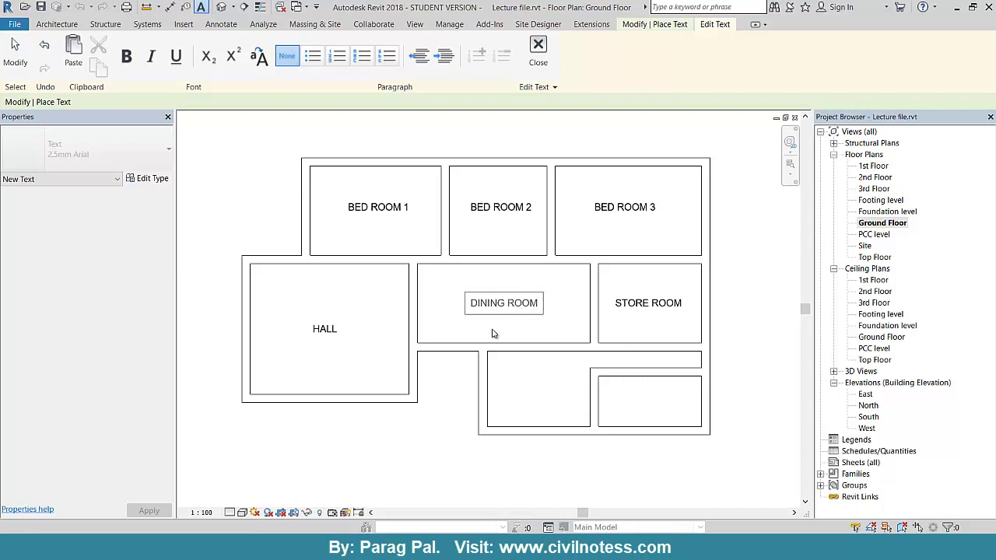
{"action": "left_click", "coordinate": [494, 331]}
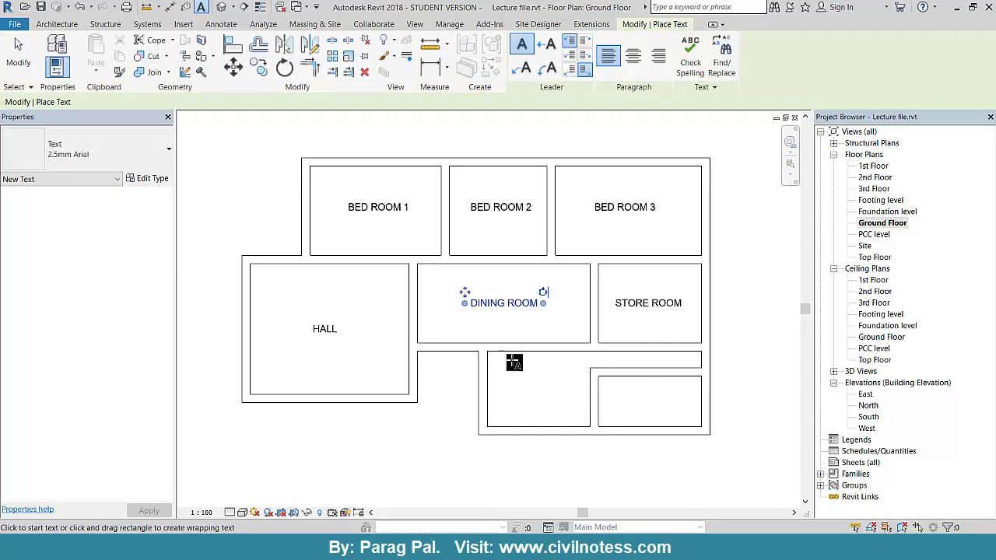
{"action": "left_click", "coordinate": [505, 399]}
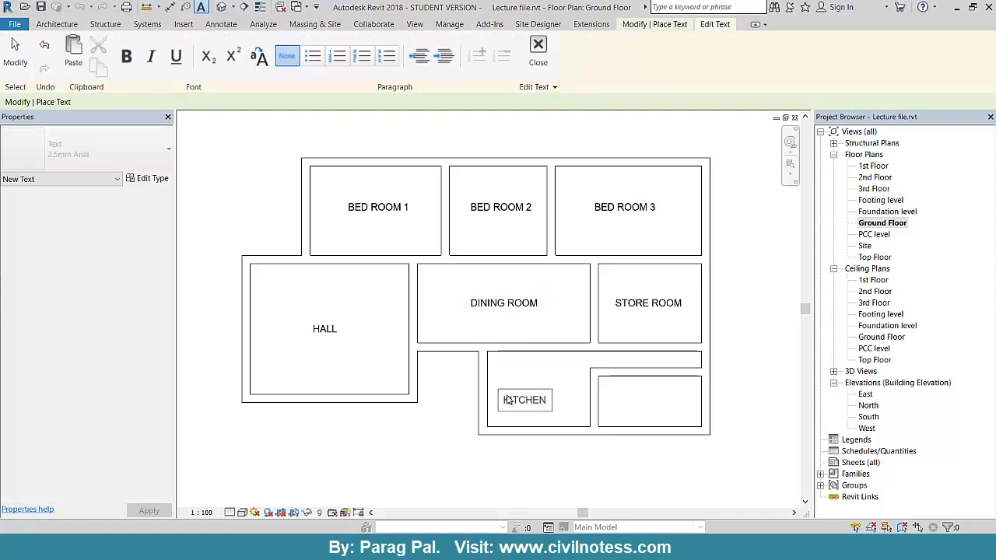
{"action": "left_click", "coordinate": [519, 388]}
{"action": "left_click_drag", "start_coordinate": [499, 389], "coordinate": [510, 389]}
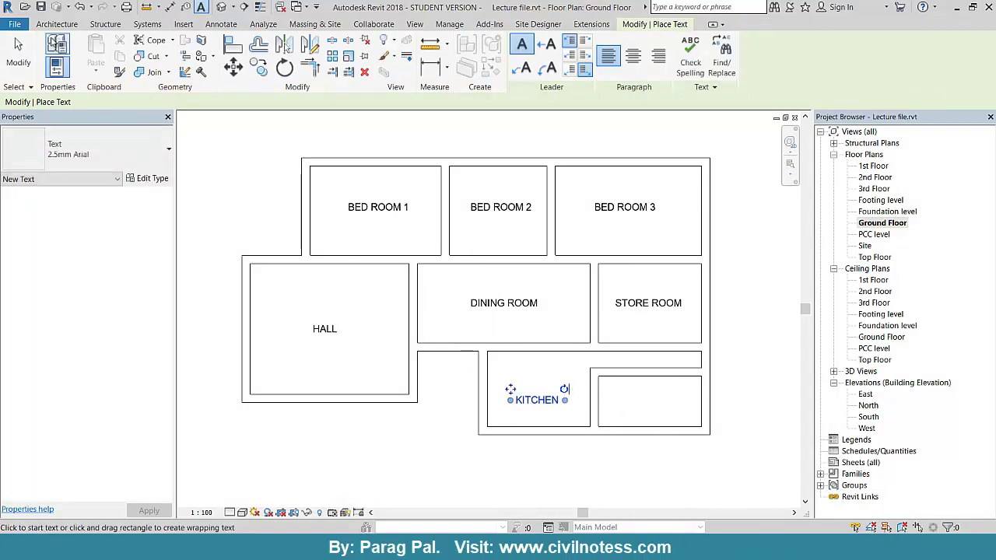
Step: Divide the lower-right room with a vertical Generic - 300mm wall about 1.95 m long, from its top wall's midpoint to its bottom wall
{"action": "left_click", "coordinate": [57, 25]}
{"action": "left_click", "coordinate": [52, 47]}
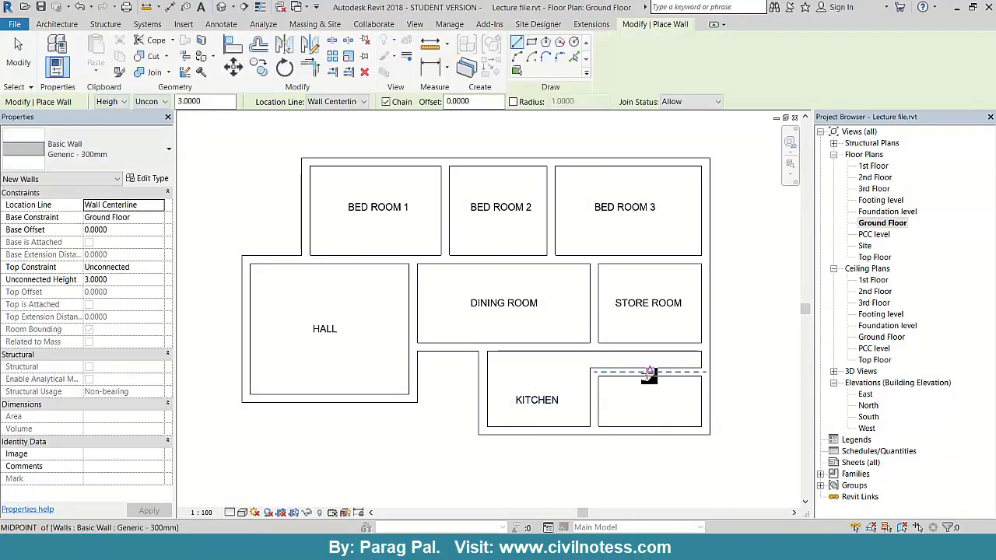
{"action": "left_click", "coordinate": [649, 372]}
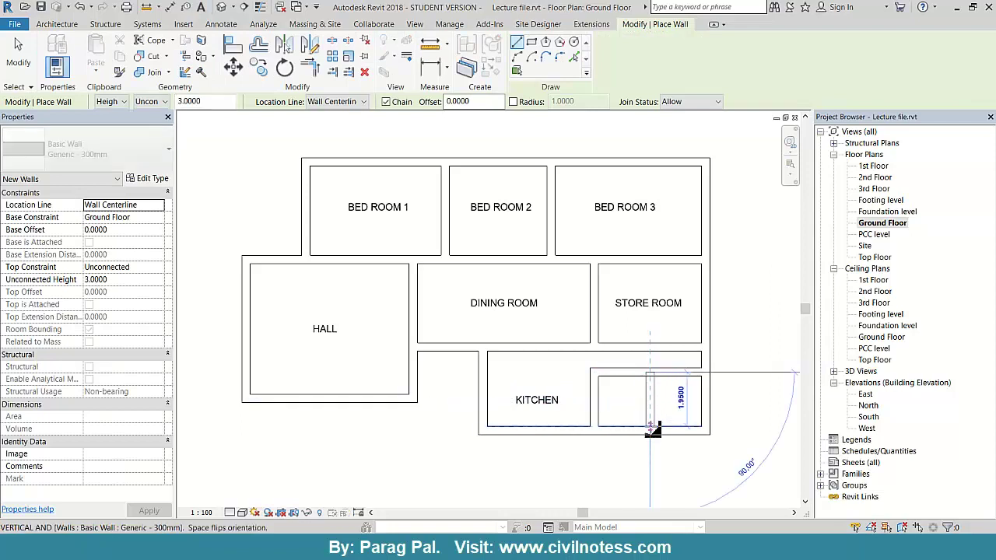
{"action": "left_click", "coordinate": [650, 426]}
{"action": "key", "text": "Escape"}
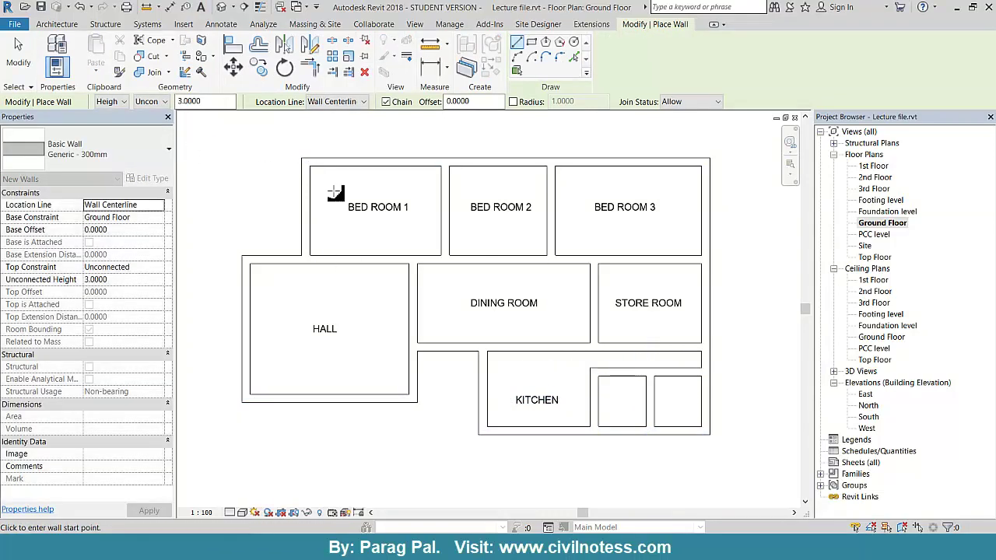
{"action": "left_click", "coordinate": [610, 399]}
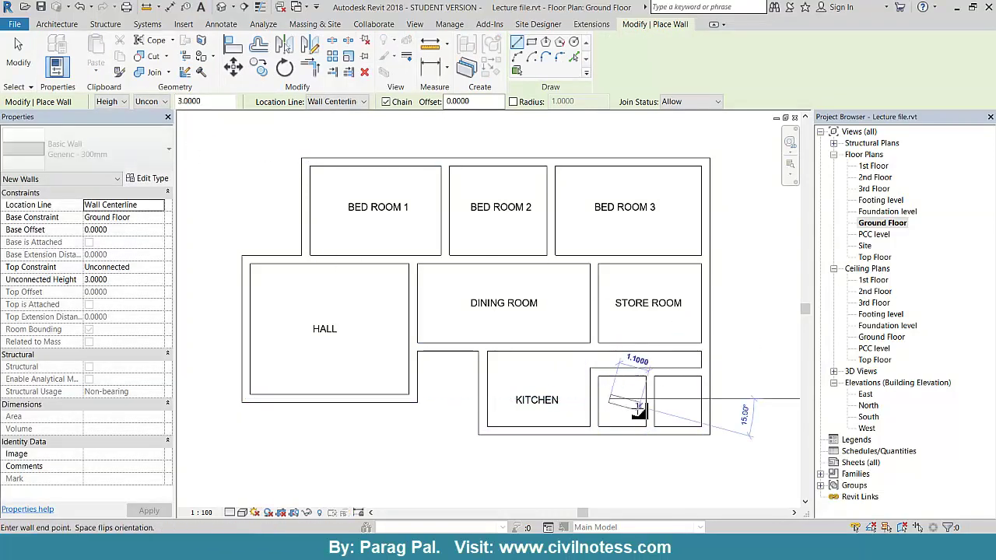
{"action": "key", "text": "Escape"}
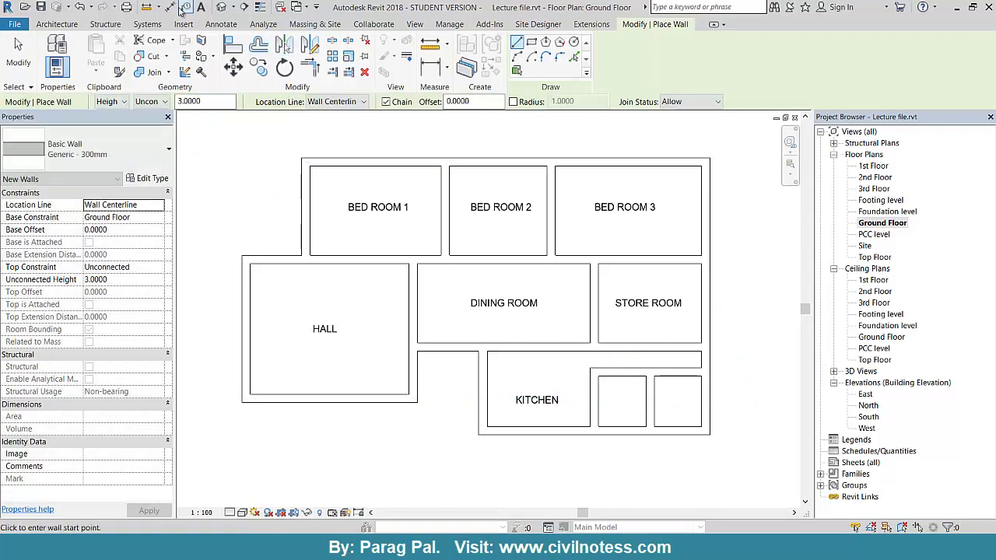
Step: Label both small lower-right rooms W/C, centring the text in each room
{"action": "left_click", "coordinate": [221, 24]}
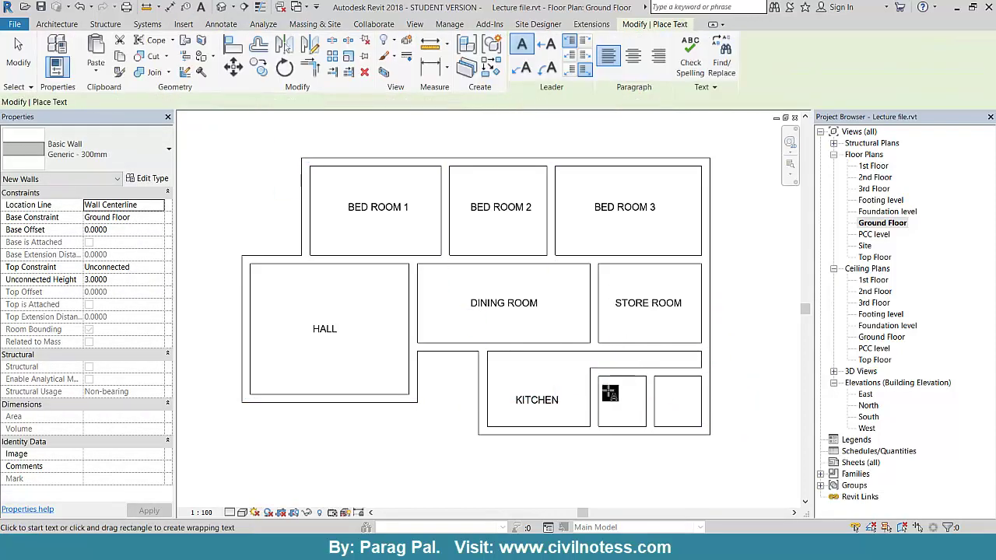
{"action": "left_click", "coordinate": [607, 402]}
{"action": "type", "text": "W/C"}
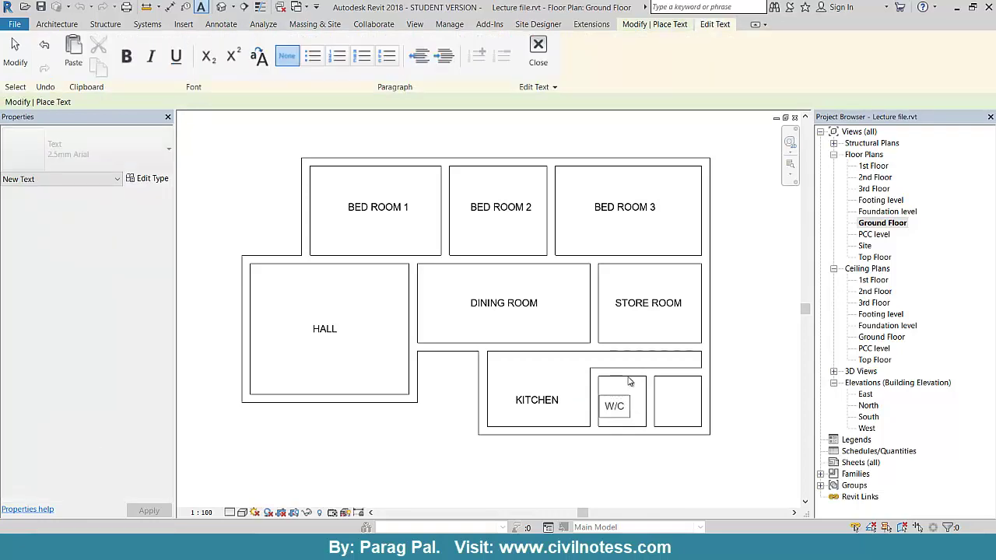
{"action": "left_click", "coordinate": [596, 396]}
{"action": "left_click_drag", "start_coordinate": [605, 396], "coordinate": [617, 398]}
{"action": "left_click", "coordinate": [667, 398]}
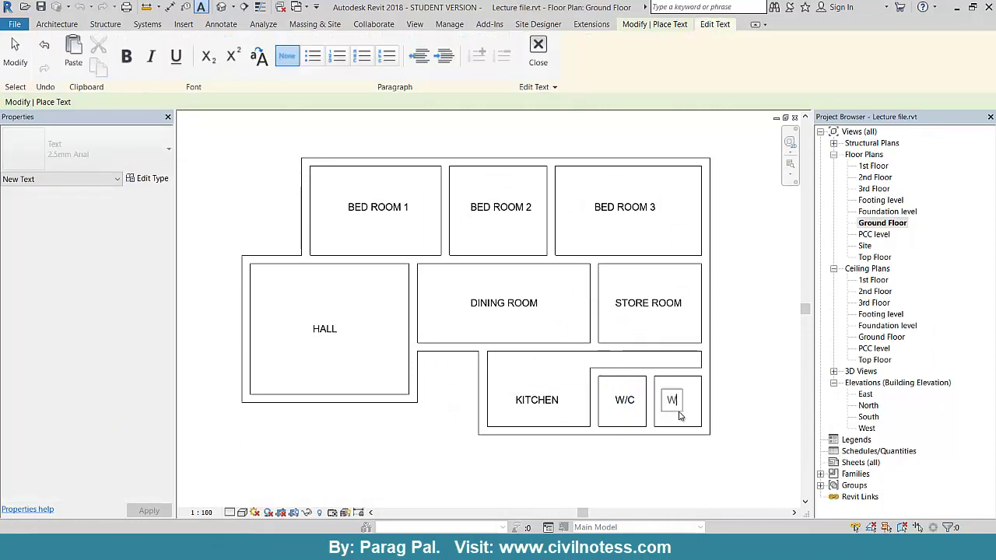
{"action": "left_click", "coordinate": [734, 391]}
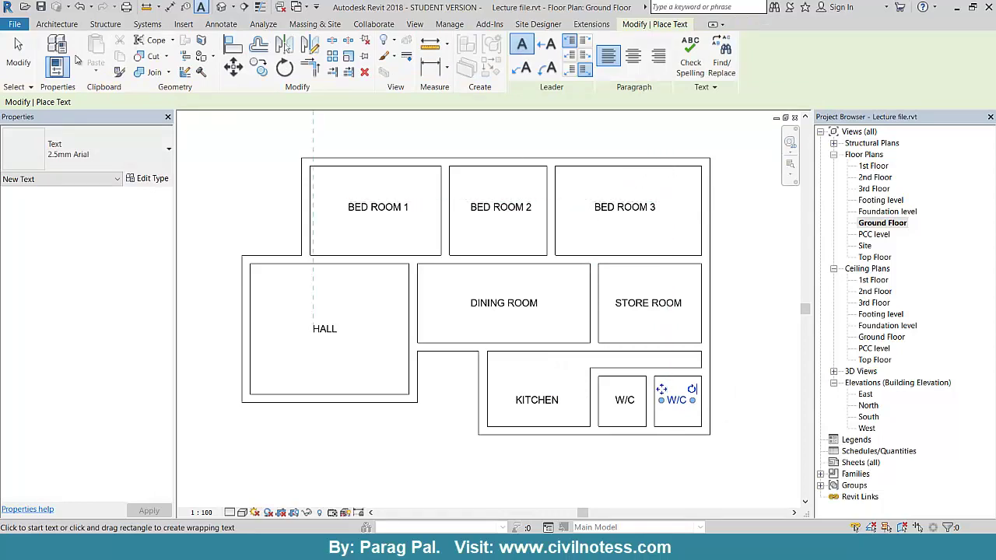
Step: Enclose Bed Room 3's upper-right corner with Generic - 150mm 3 walls, running about 1.3 m down from the top wall and across to the outer wall
{"action": "left_click", "coordinate": [56, 24]}
{"action": "left_click", "coordinate": [55, 71]}
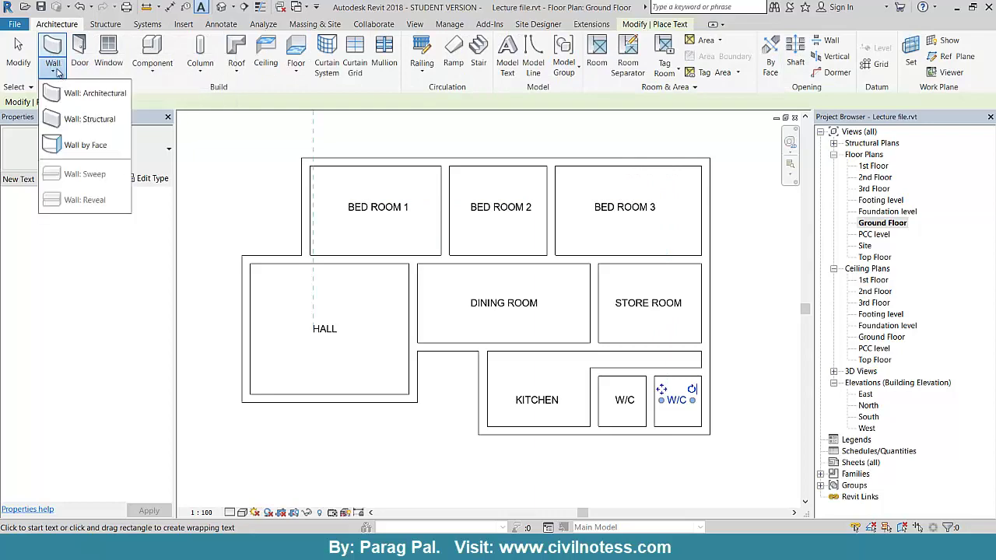
{"action": "left_click", "coordinate": [93, 92]}
{"action": "left_click", "coordinate": [104, 154]}
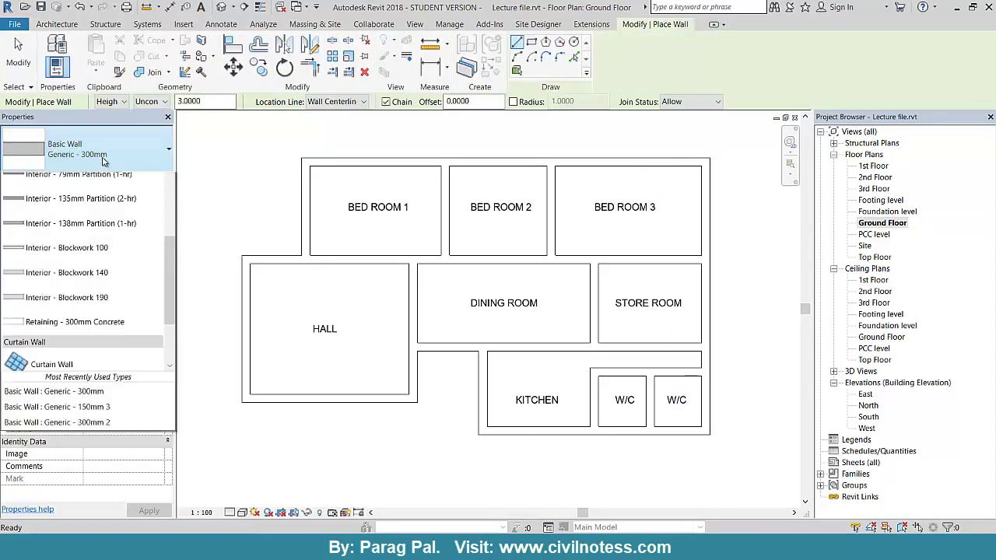
{"action": "scroll", "coordinate": [94, 246], "scroll_direction": "up", "scroll_amount": 3}
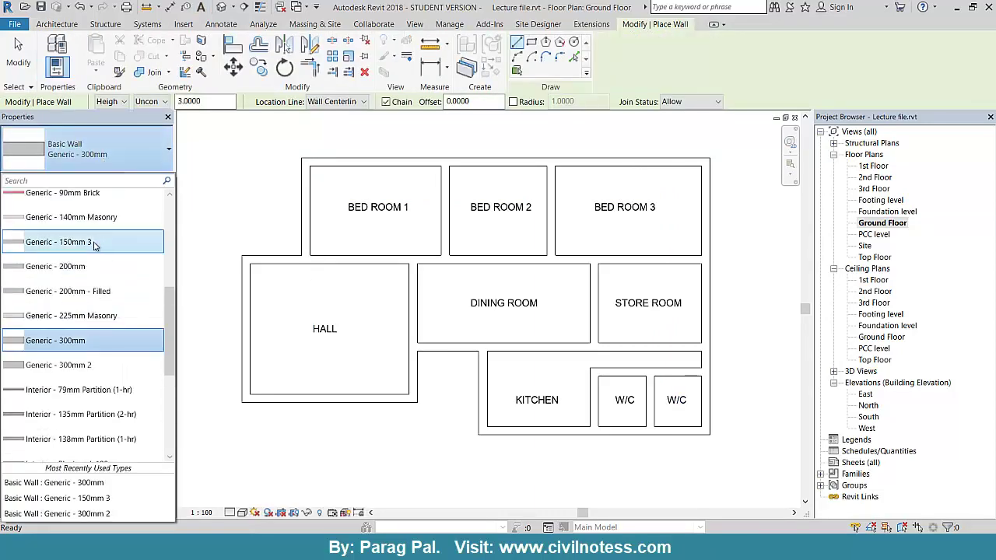
{"action": "left_click", "coordinate": [93, 244]}
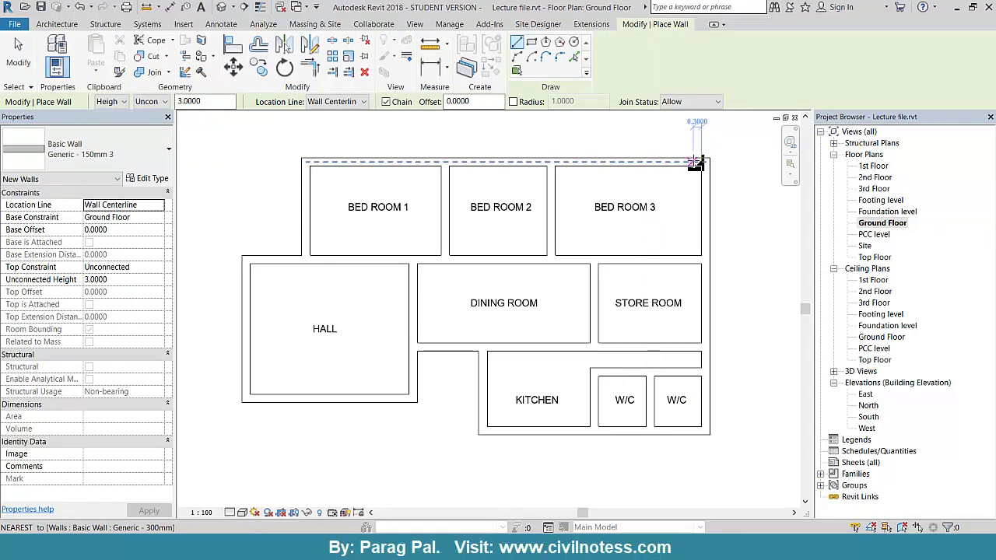
{"action": "left_click", "coordinate": [652, 160]}
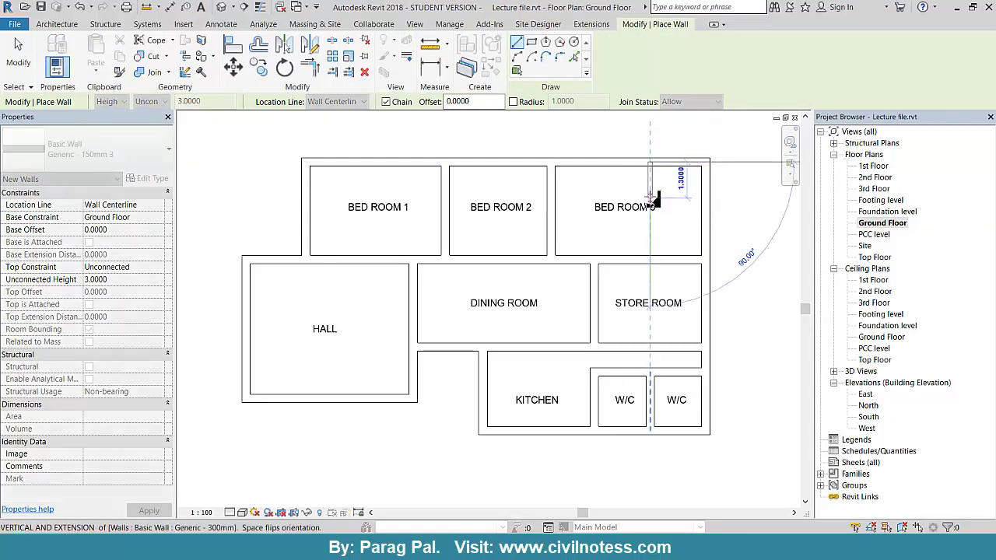
{"action": "left_click", "coordinate": [653, 197]}
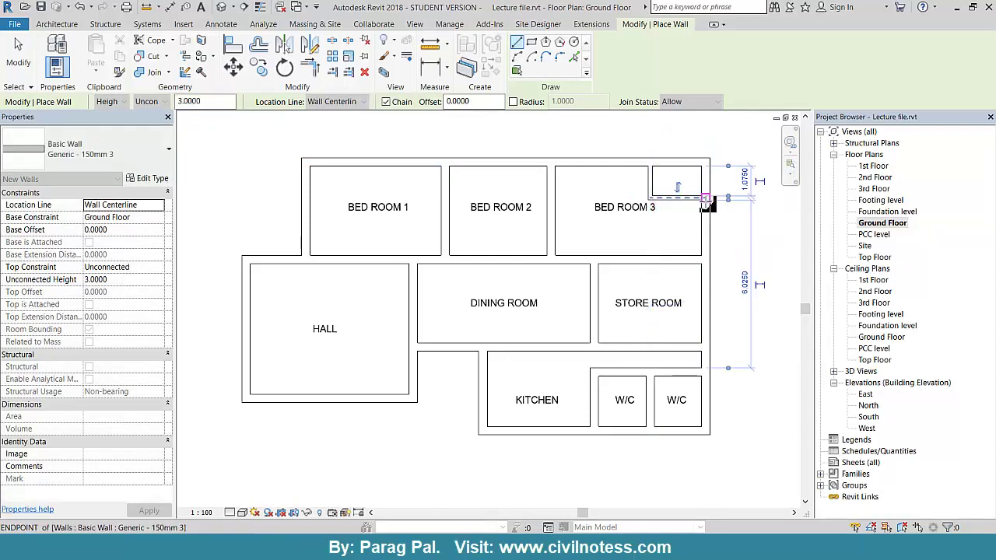
{"action": "key", "text": "Escape"}
{"action": "key", "text": "Escape"}
Step: Move the corner enclosure's vertical 150 mm wall right, leaving about 1.2 m clear to the outer wall
{"action": "left_click", "coordinate": [650, 181]}
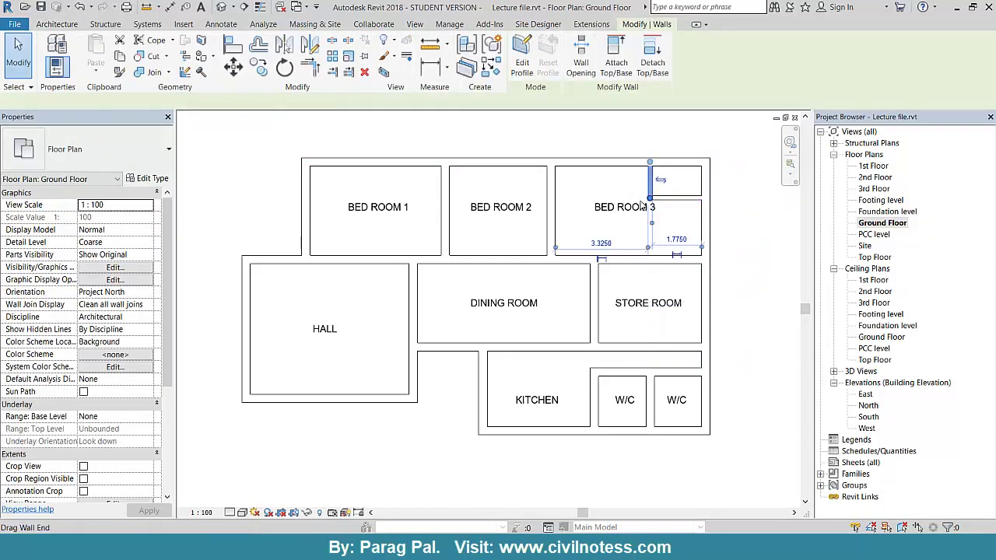
{"action": "left_click_drag", "start_coordinate": [663, 183], "coordinate": [678, 183]}
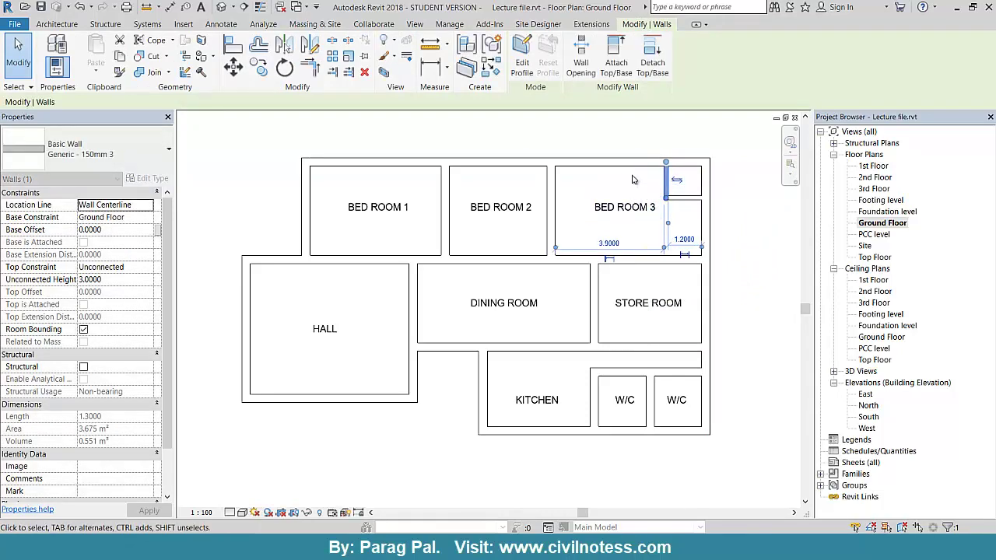
{"action": "left_click", "coordinate": [633, 179]}
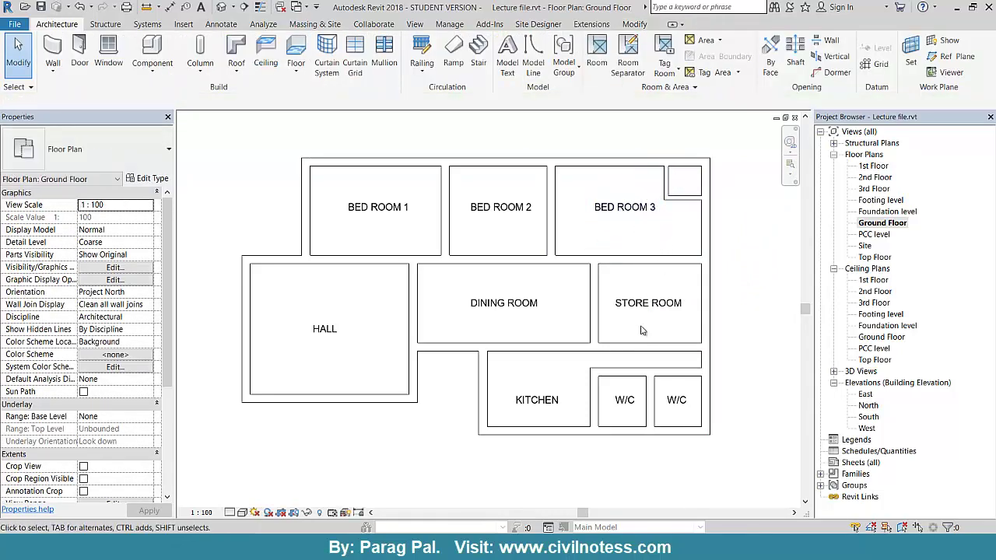
Step: Copy the W/C label beside the kitchen into the small corner enclosure of Bed Room 3 and centre it there
{"action": "left_click", "coordinate": [623, 399]}
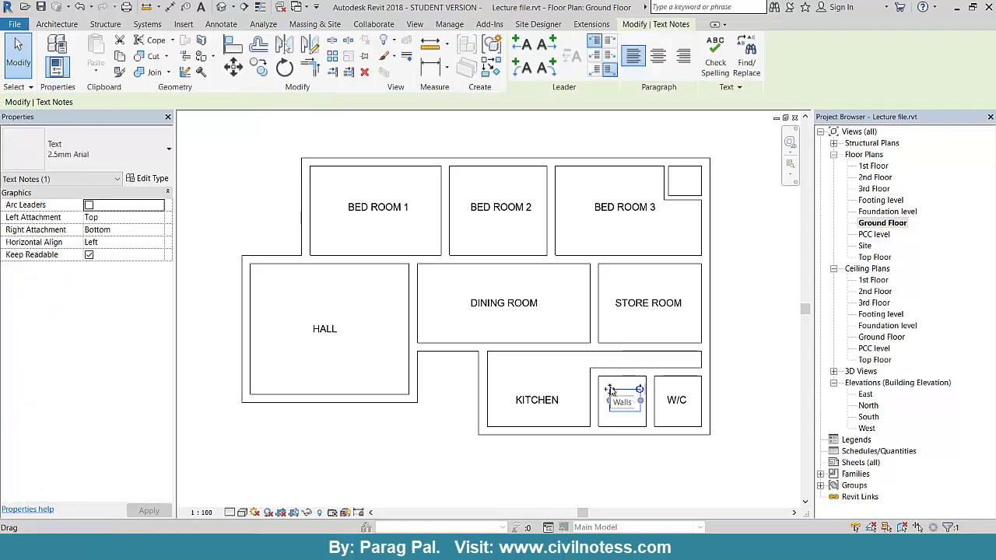
{"action": "right_click", "coordinate": [611, 393]}
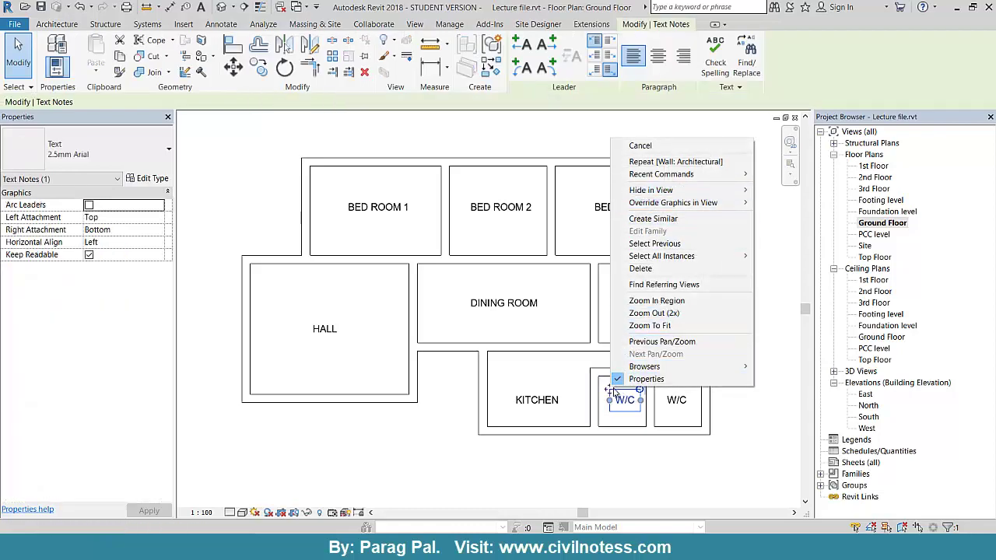
{"action": "left_click", "coordinate": [611, 391]}
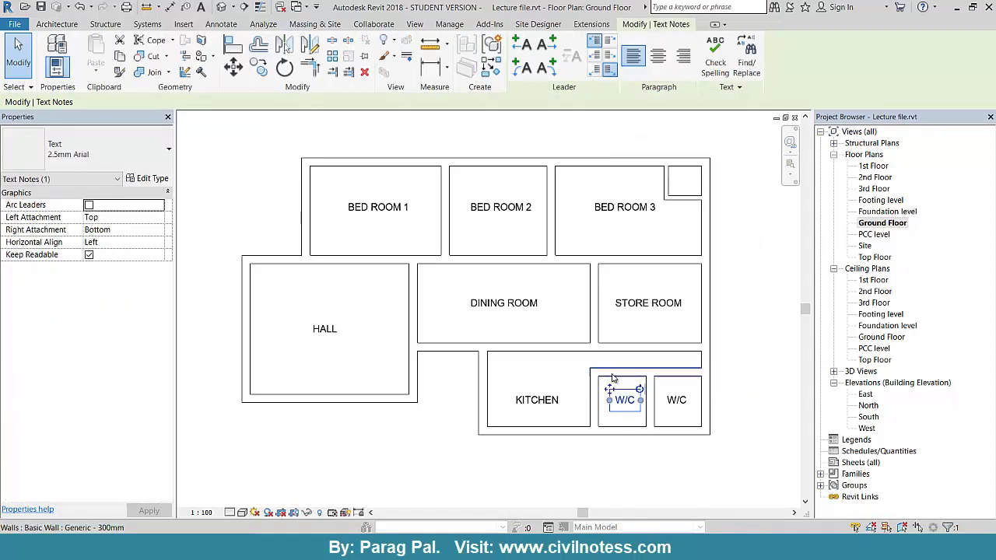
{"action": "key", "text": "r"}
{"action": "key", "text": "o"}
{"action": "left_click", "coordinate": [618, 384]}
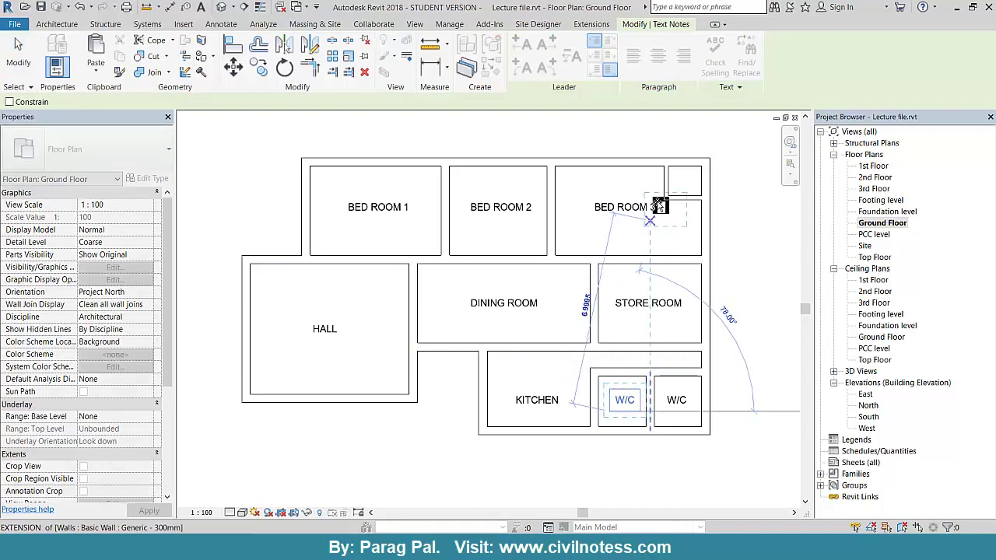
{"action": "key", "text": "ctrl+v"}
{"action": "left_click", "coordinate": [683, 178]}
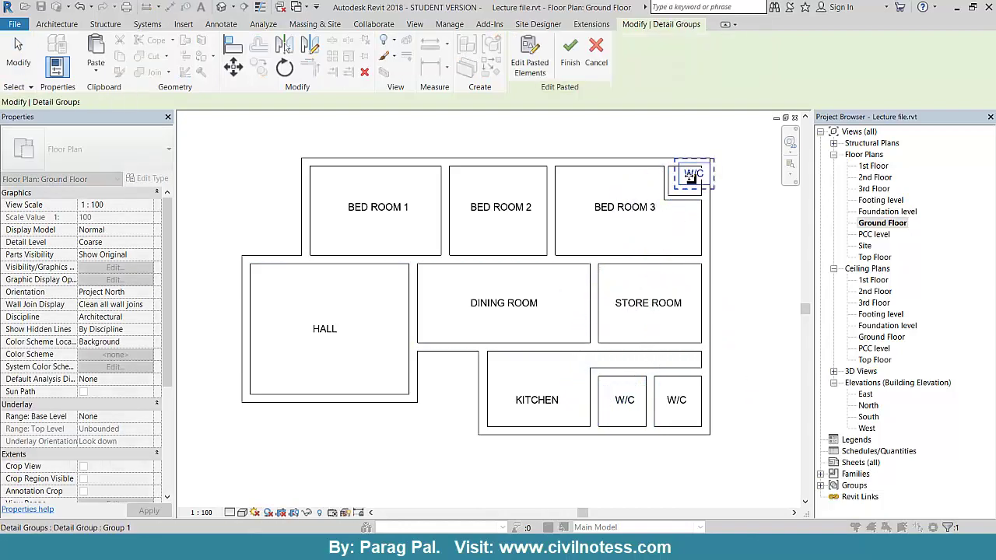
{"action": "key", "text": "Escape"}
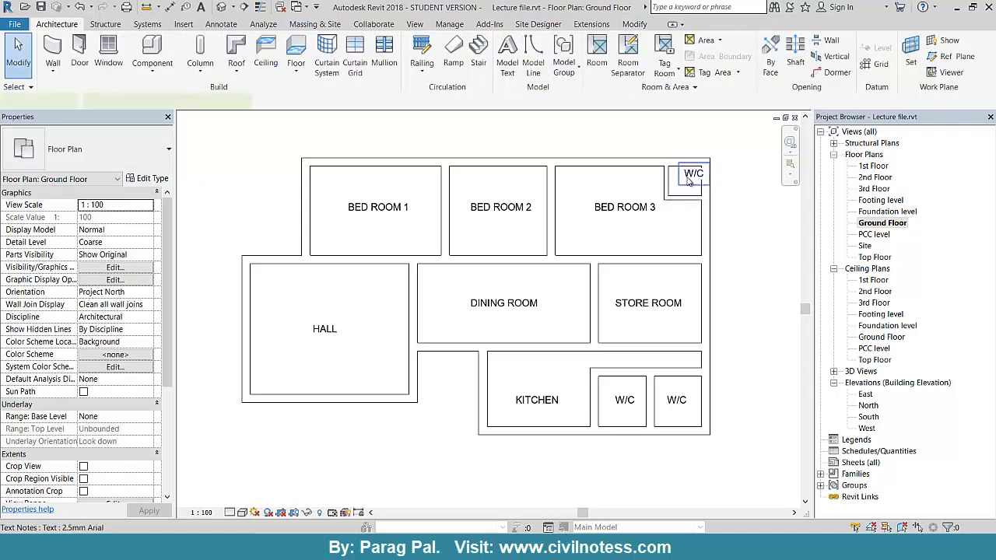
{"action": "left_click", "coordinate": [679, 166]}
{"action": "left_click_drag", "start_coordinate": [678, 166], "coordinate": [679, 177]}
{"action": "left_click", "coordinate": [730, 232]}
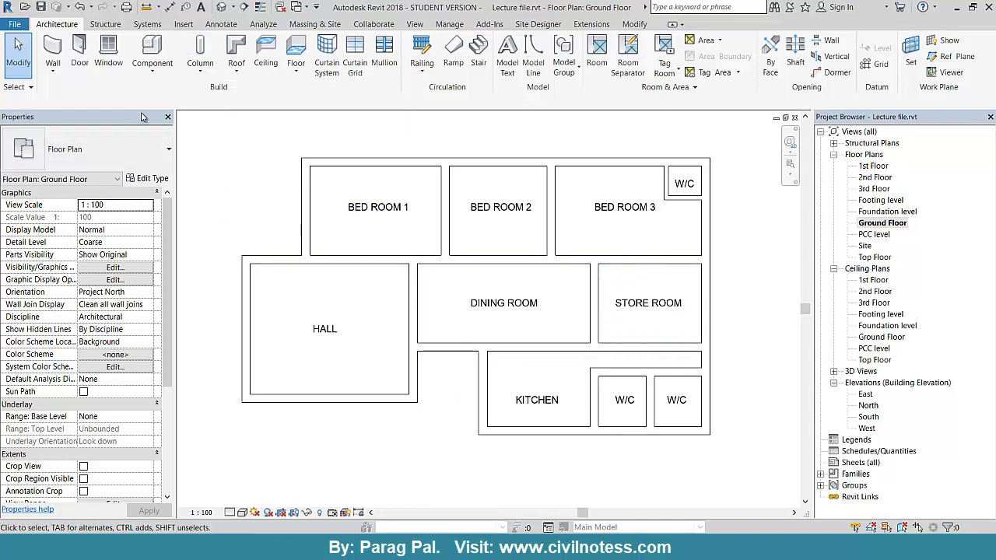
Step: Start the Door command and browse the family library to the India > Doors > Residential folder for loading
{"action": "left_click", "coordinate": [80, 66]}
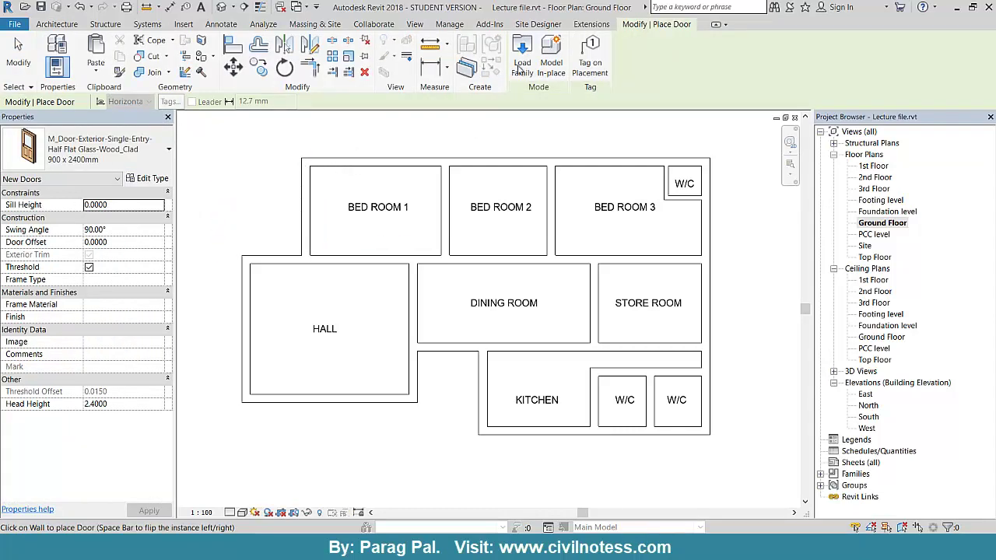
{"action": "left_click", "coordinate": [520, 68]}
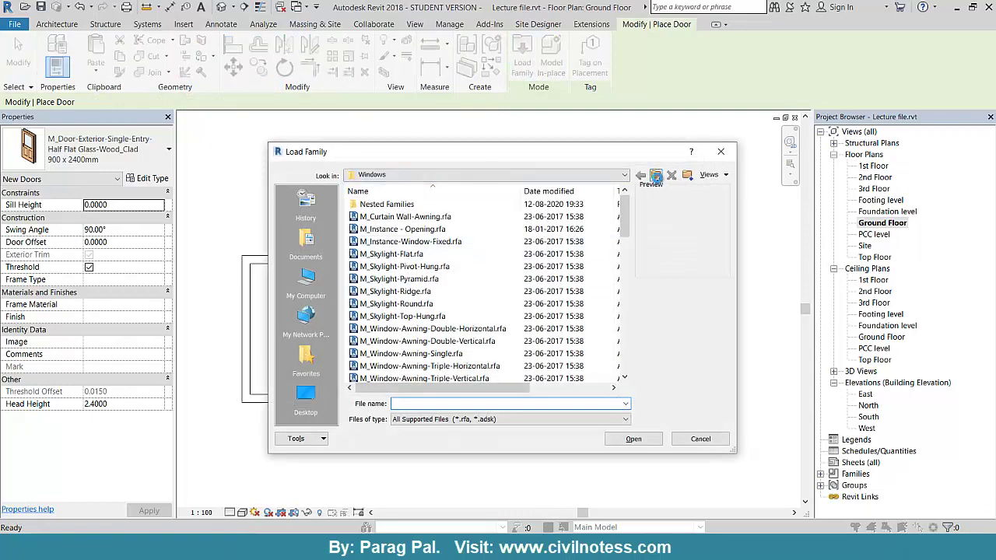
{"action": "left_click", "coordinate": [655, 175]}
{"action": "scroll", "coordinate": [387, 350], "scroll_direction": "down", "scroll_amount": 7}
{"action": "scroll", "coordinate": [387, 342], "scroll_direction": "up", "scroll_amount": 6}
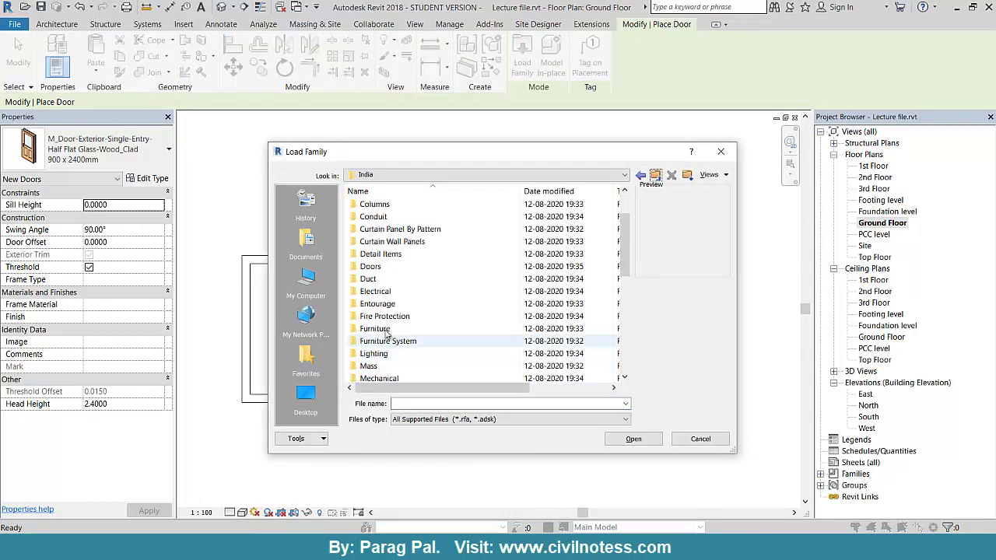
{"action": "scroll", "coordinate": [387, 333], "scroll_direction": "up", "scroll_amount": 2}
{"action": "double_click", "coordinate": [371, 316]}
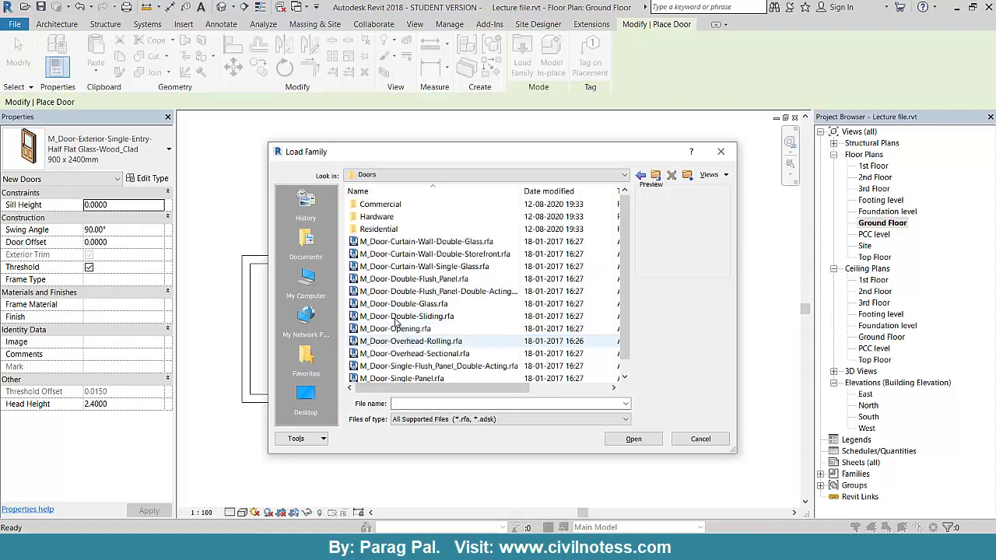
{"action": "double_click", "coordinate": [379, 229]}
Step: Load the M_Door-Interior-Double-Sliding-2_Panel-Wood family with its 1200 x 2100mm type
{"action": "left_click", "coordinate": [395, 242]}
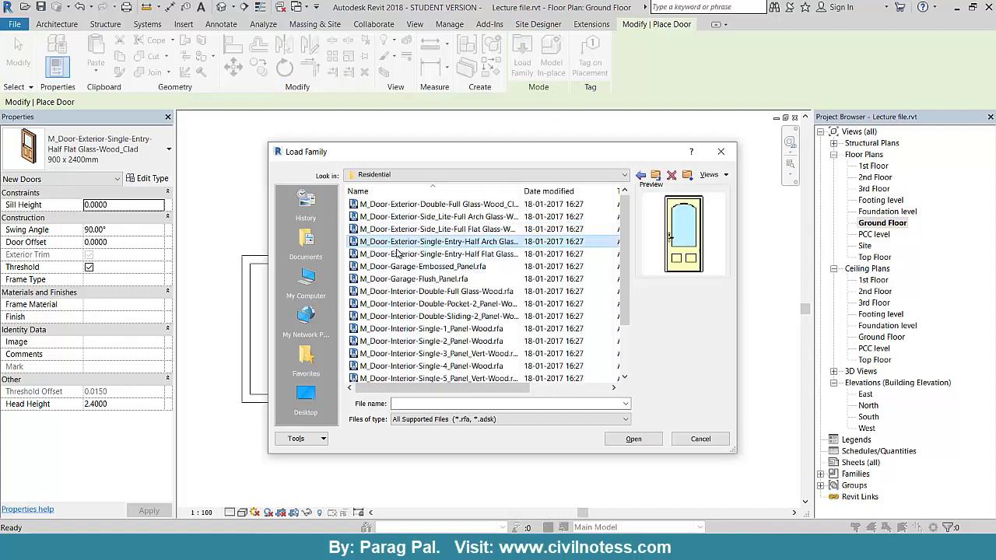
{"action": "left_click", "coordinate": [412, 303]}
{"action": "left_click", "coordinate": [427, 340]}
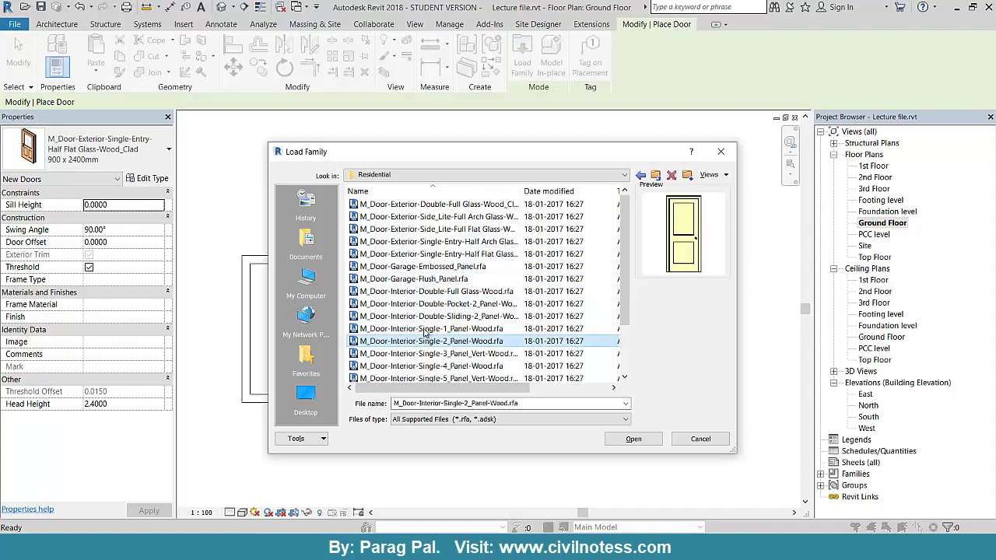
{"action": "left_click", "coordinate": [425, 330]}
{"action": "left_click", "coordinate": [425, 318]}
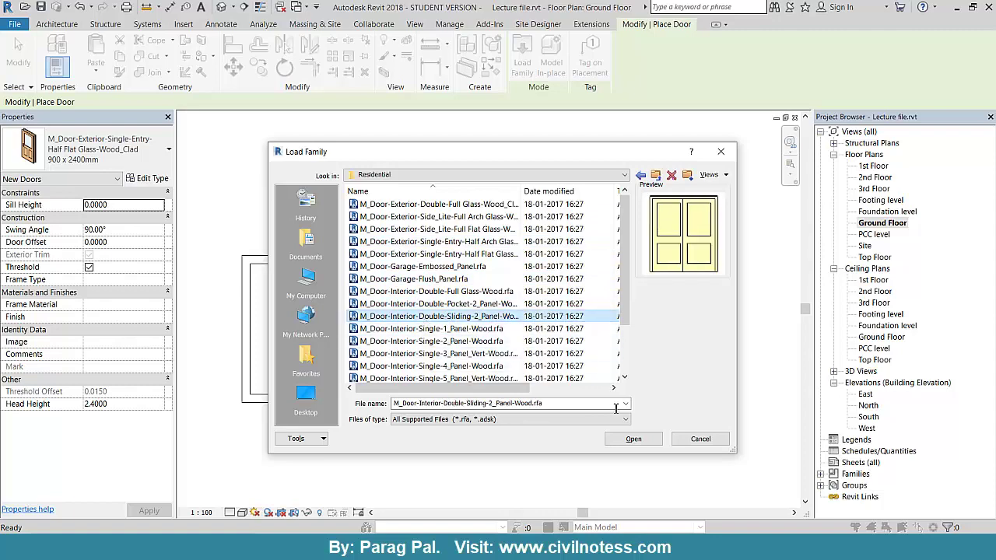
{"action": "left_click", "coordinate": [631, 438]}
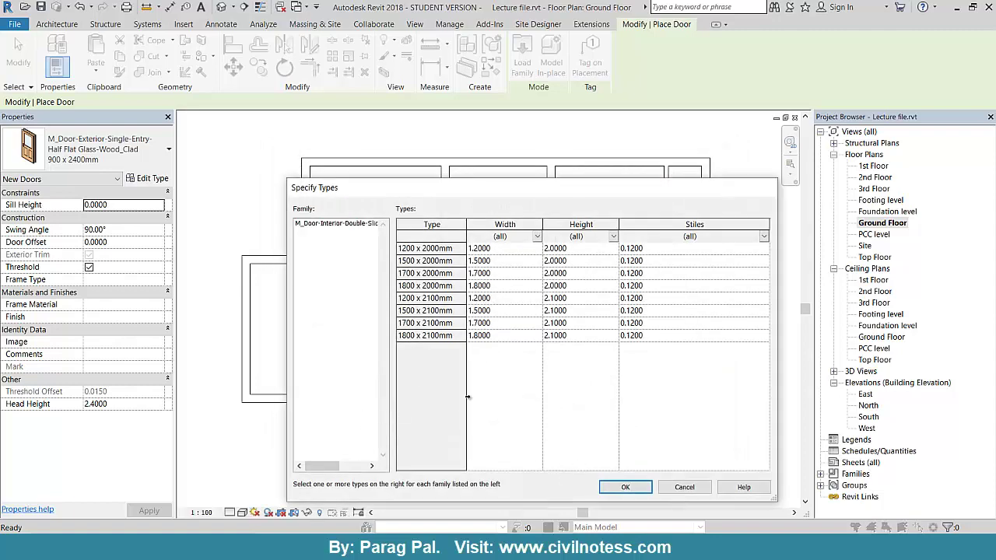
{"action": "left_click", "coordinate": [425, 299]}
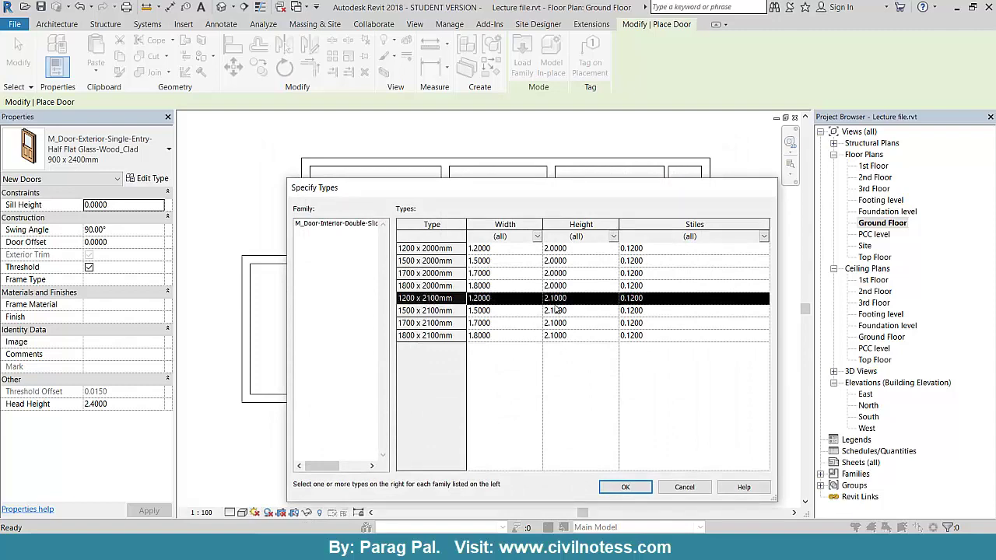
{"action": "left_click", "coordinate": [625, 488]}
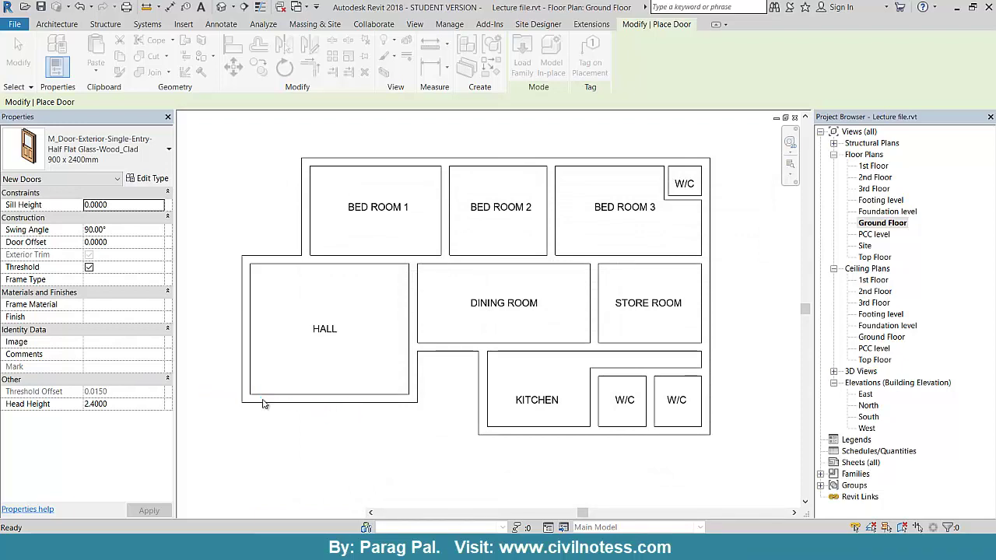
Step: Check the sliding door's preview on the hall's bottom wall and compare the other interior wood door families in the Residential folder
{"action": "scroll", "coordinate": [265, 402], "scroll_direction": "up", "scroll_amount": 4}
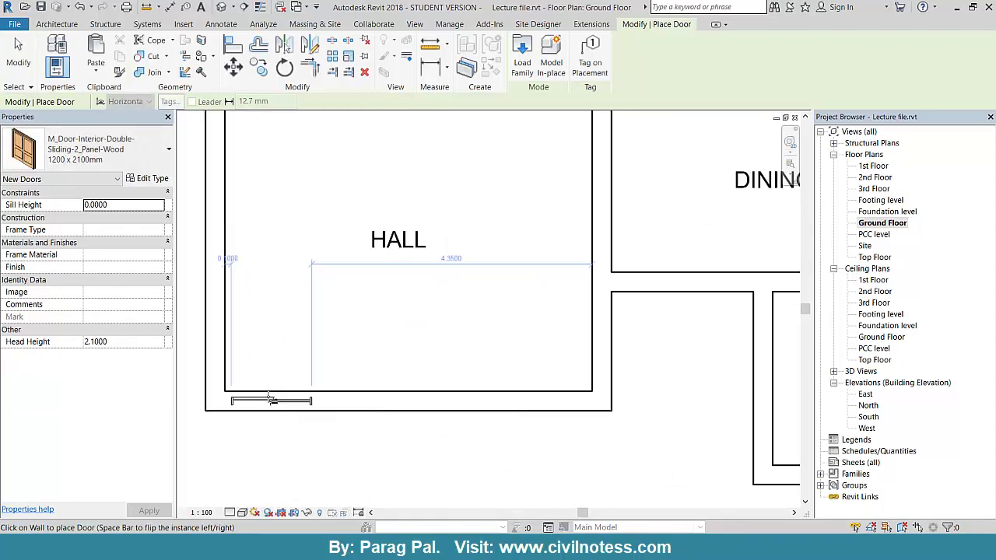
{"action": "scroll", "coordinate": [271, 399], "scroll_direction": "down", "scroll_amount": 3}
{"action": "left_click", "coordinate": [522, 58]}
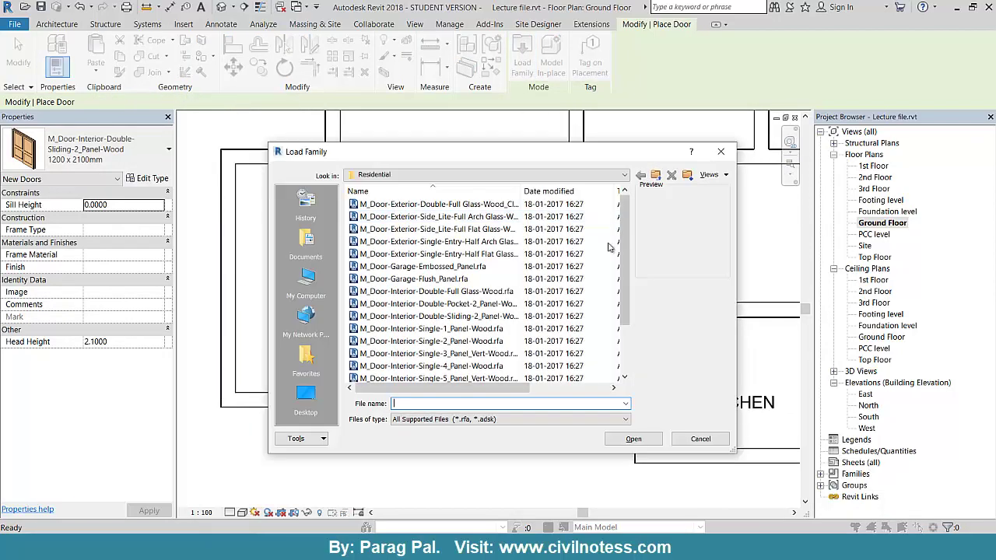
{"action": "left_click", "coordinate": [424, 316]}
{"action": "left_click", "coordinate": [424, 341]}
{"action": "scroll", "coordinate": [420, 333], "scroll_direction": "down", "scroll_amount": 2}
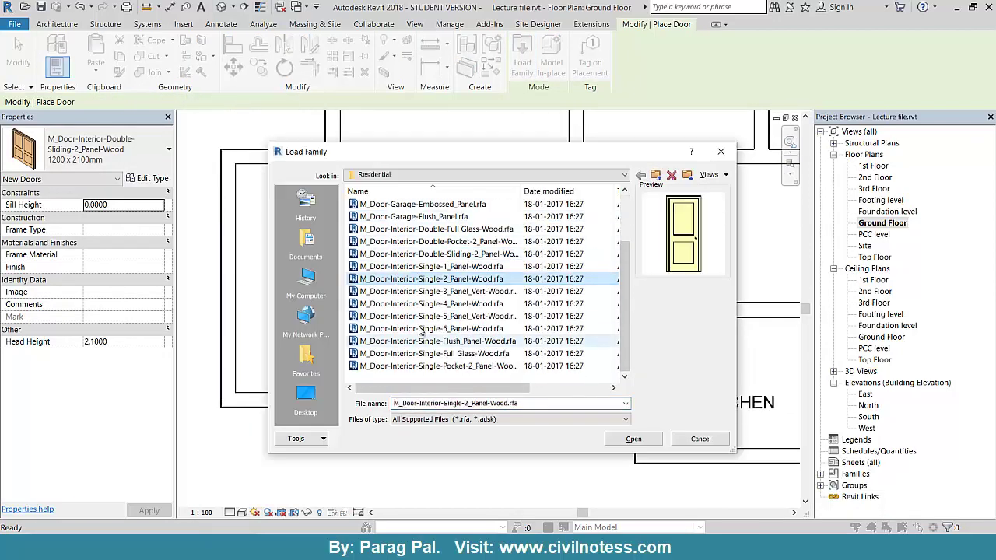
{"action": "key", "text": "Down"}
{"action": "key", "text": "Down"}
{"action": "key", "text": "Down"}
{"action": "key", "text": "Down"}
{"action": "key", "text": "Down"}
{"action": "key", "text": "Down"}
{"action": "key", "text": "Down"}
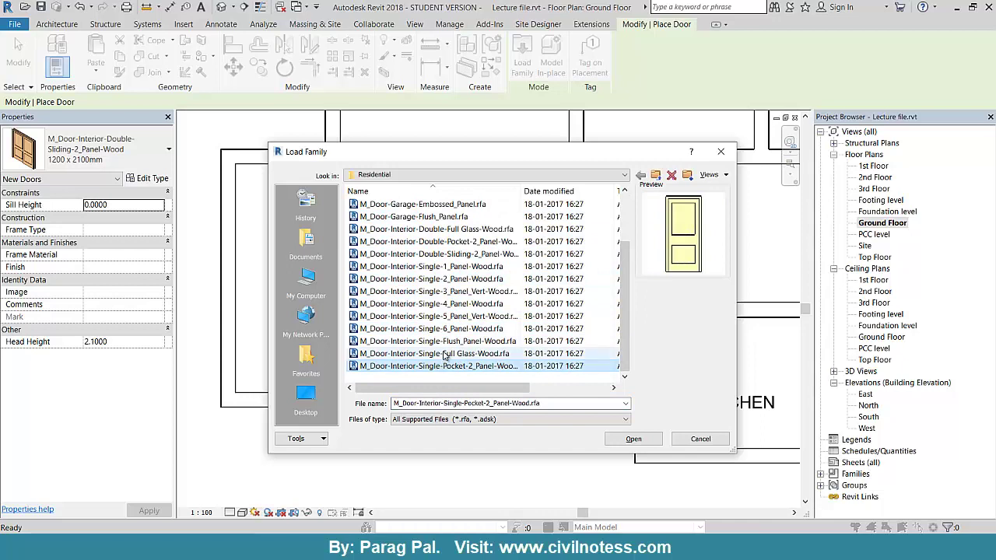
{"action": "left_click", "coordinate": [445, 354]}
{"action": "left_click", "coordinate": [444, 341]}
{"action": "left_click", "coordinate": [444, 328]}
{"action": "left_click", "coordinate": [443, 317]}
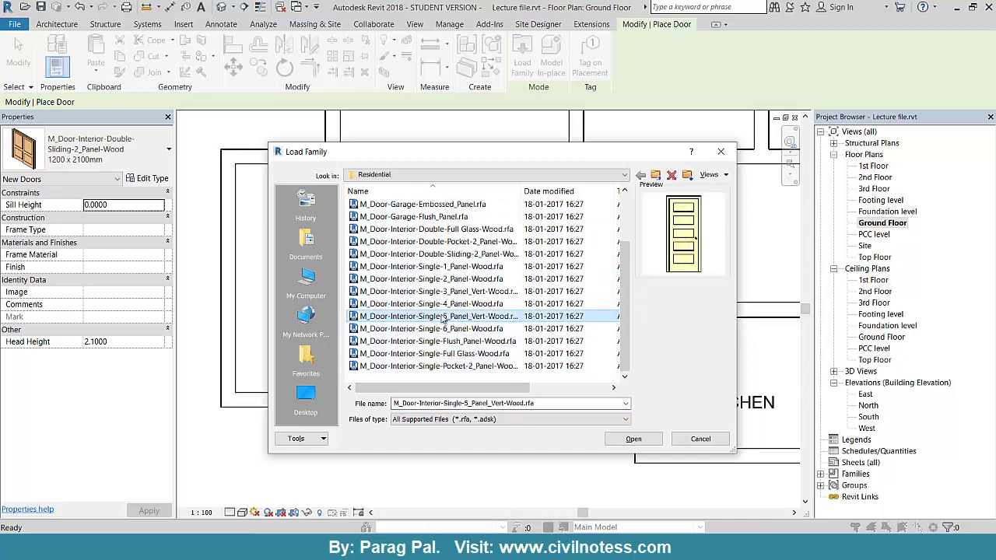
{"action": "left_click", "coordinate": [443, 304]}
{"action": "left_click", "coordinate": [442, 291]}
{"action": "left_click", "coordinate": [443, 279]}
{"action": "left_click", "coordinate": [442, 266]}
{"action": "left_click", "coordinate": [441, 253]}
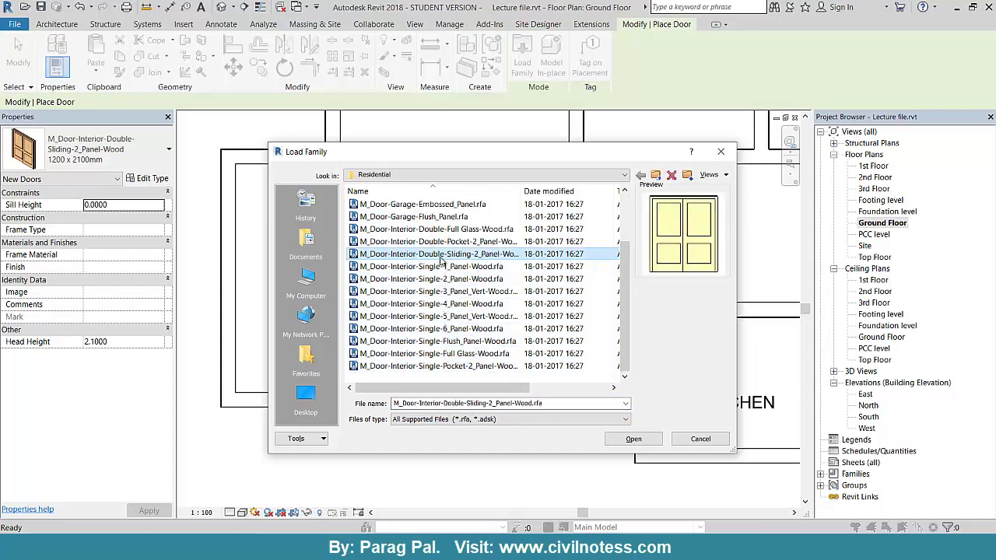
Step: Load the M_Door-Interior-Double-Pocket-2_Panel-Wood family with its 1800 x 2100mm type
{"action": "left_click", "coordinate": [445, 243]}
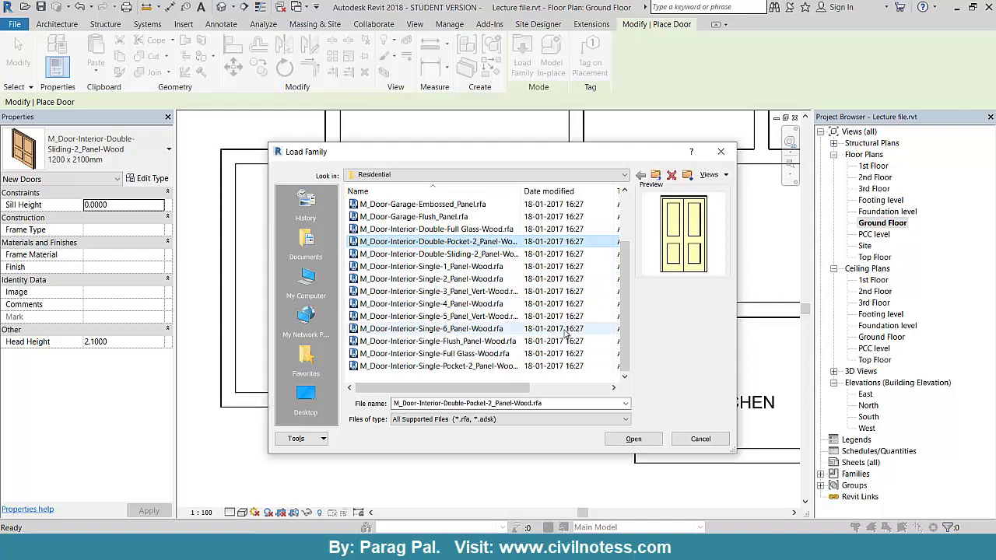
{"action": "left_click", "coordinate": [646, 436]}
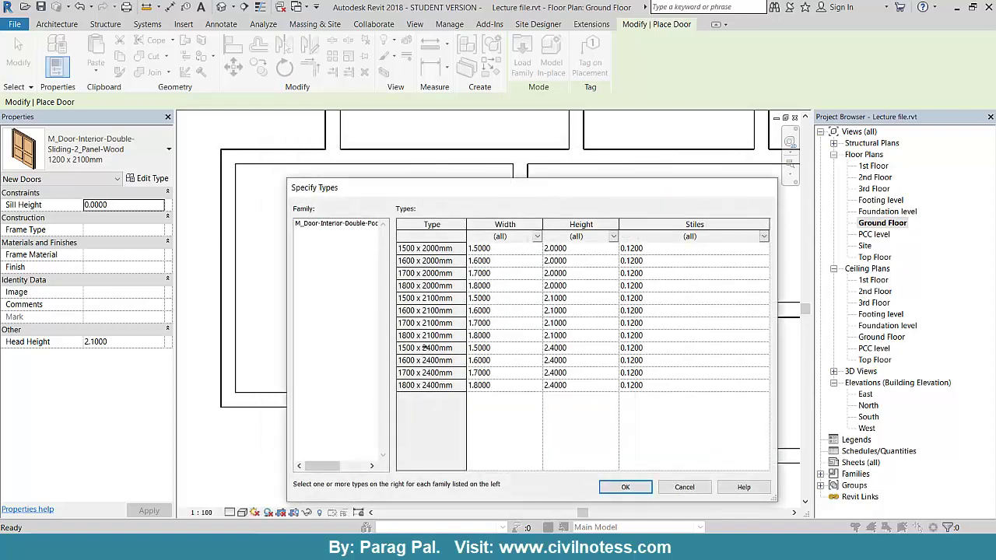
{"action": "left_click", "coordinate": [435, 324]}
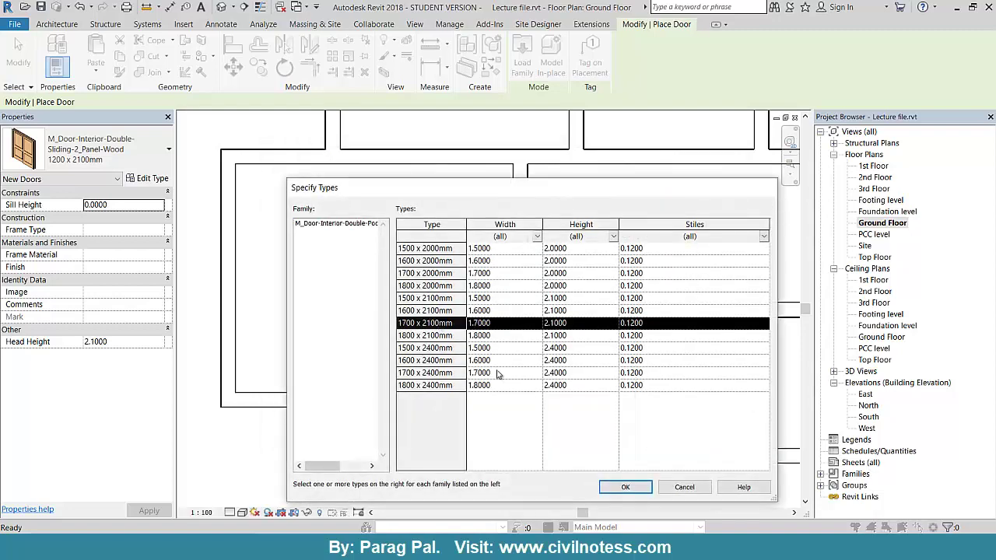
{"action": "left_click", "coordinate": [427, 337]}
{"action": "left_click", "coordinate": [625, 487]}
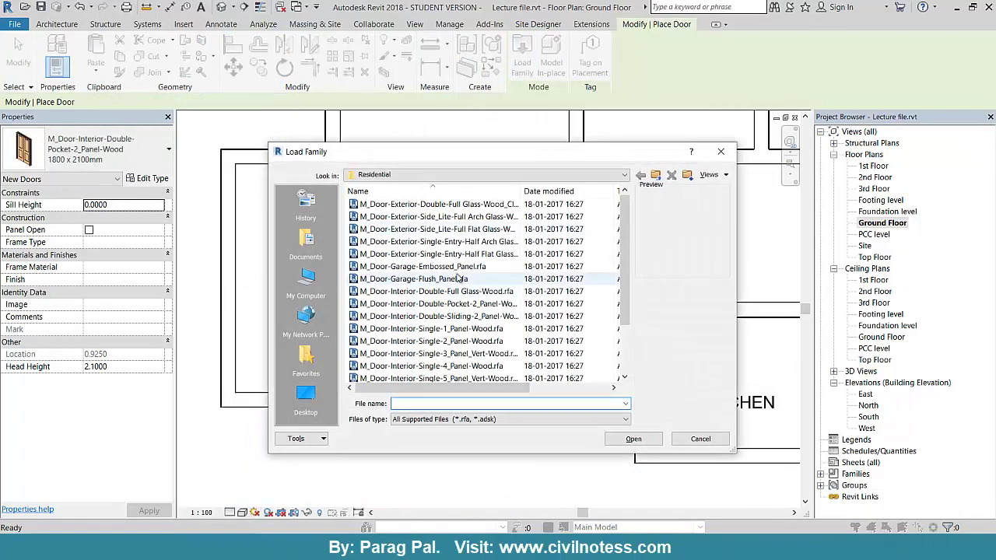
Step: Compare the exterior door families in the Residential folder and load M_Door-Exterior-Double-Full Glass-Wood_Clad with its 1700 x 2100mm type
{"action": "left_click", "coordinate": [437, 217]}
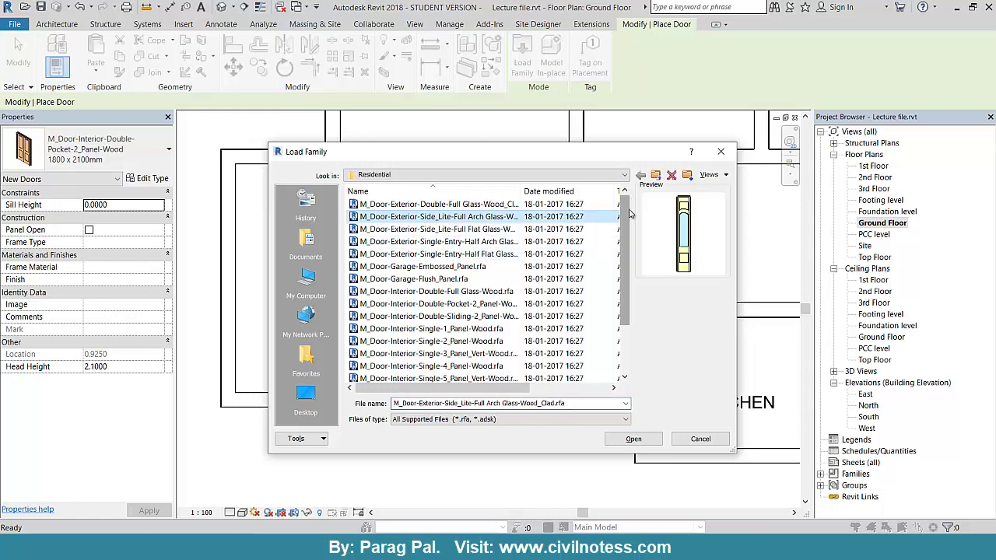
{"action": "left_click", "coordinate": [507, 203]}
{"action": "left_click", "coordinate": [518, 229]}
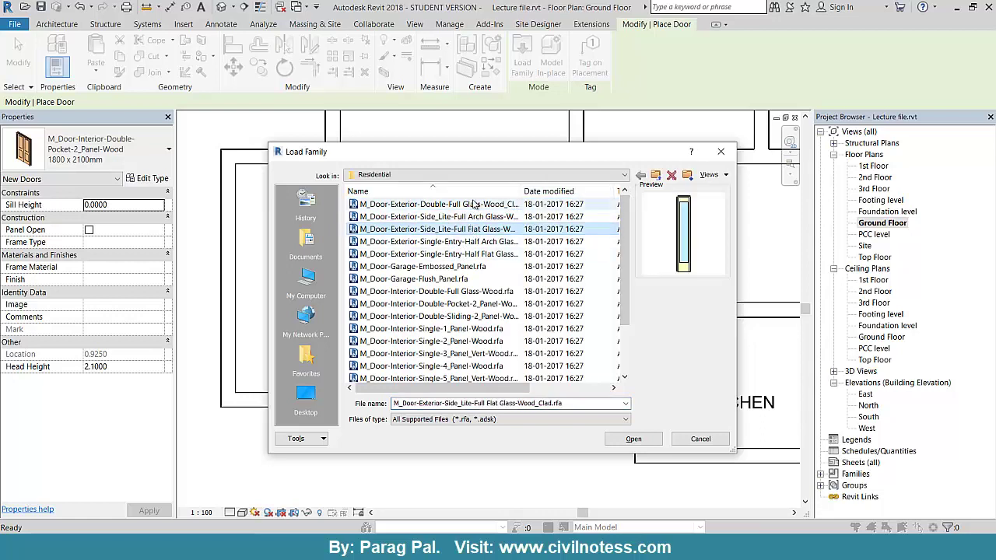
{"action": "left_click", "coordinate": [467, 204]}
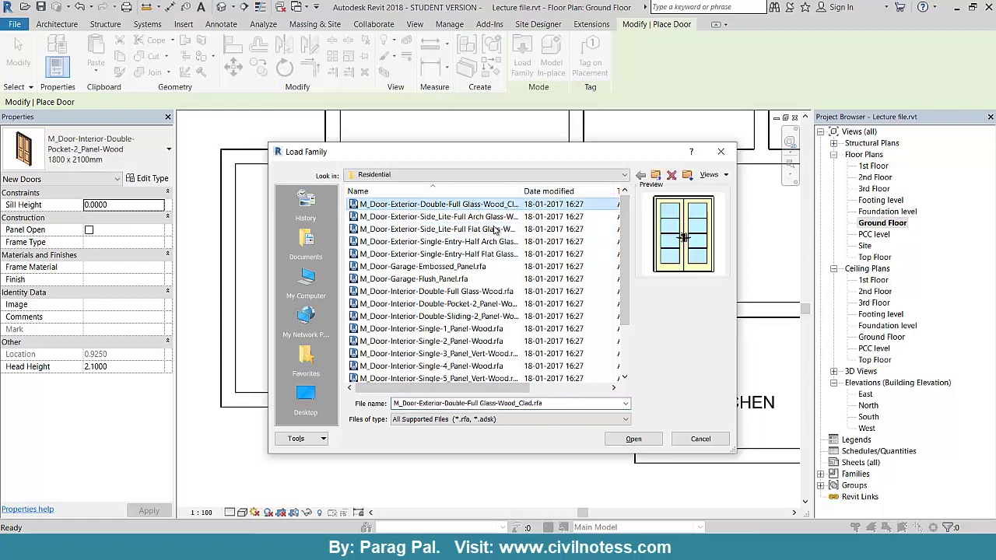
{"action": "left_click", "coordinate": [653, 440]}
{"action": "left_click", "coordinate": [426, 323]}
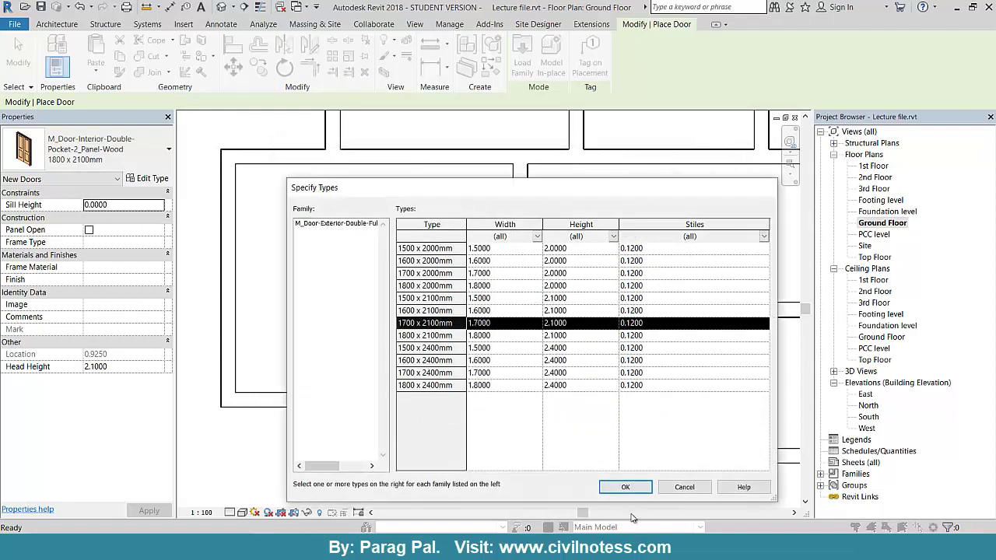
{"action": "left_click", "coordinate": [626, 488]}
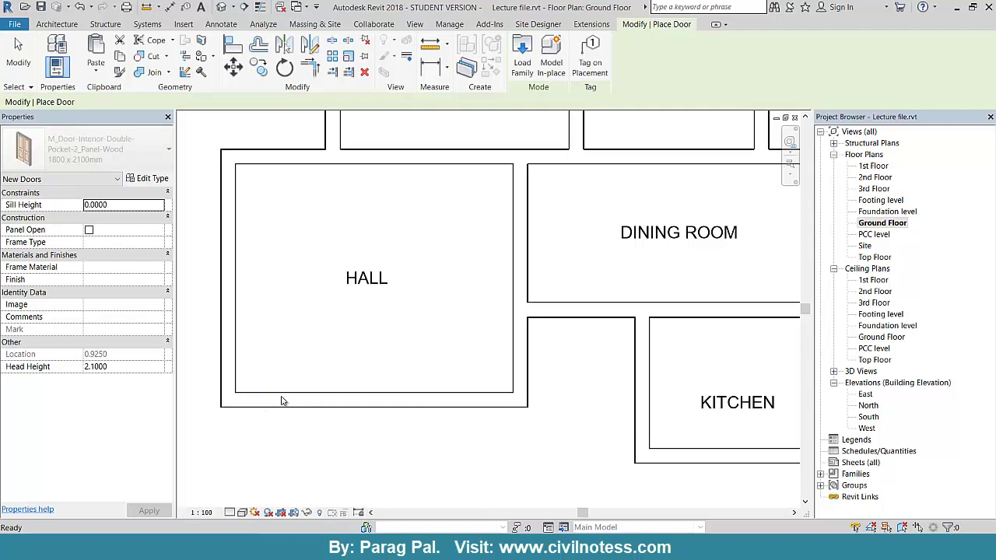
Step: Place the 1700 x 2100mm exterior double door in the hall's bottom wall, 0.2 m from the left wall's inner face, swinging inward
{"action": "scroll", "coordinate": [288, 402], "scroll_direction": "up", "scroll_amount": 2}
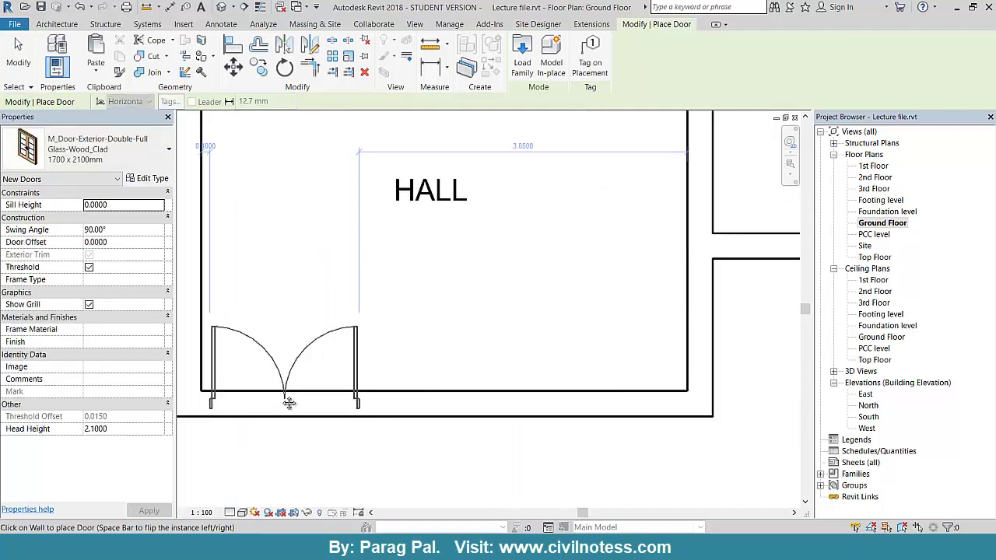
{"action": "middle_click_drag", "start_coordinate": [288, 402], "coordinate": [424, 397]}
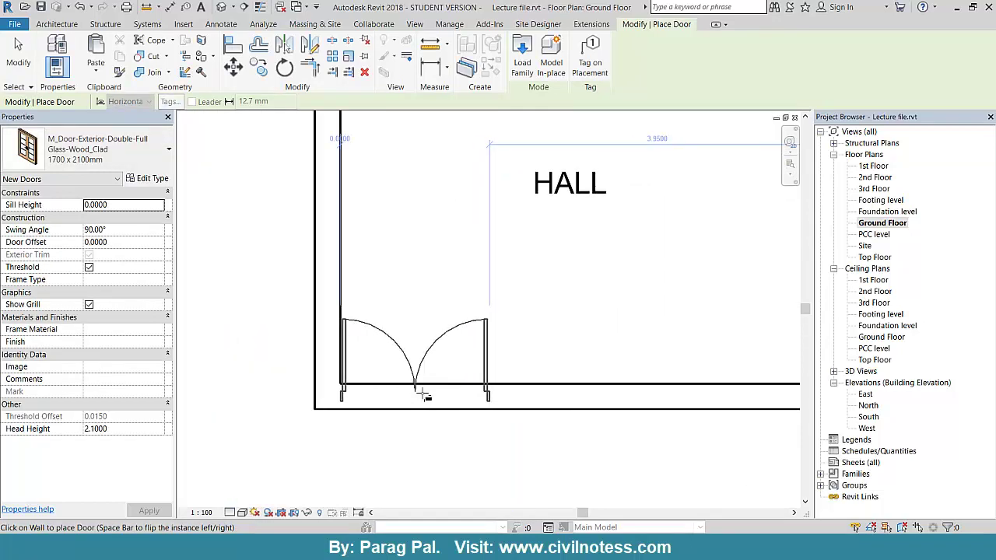
{"action": "left_click", "coordinate": [425, 320]}
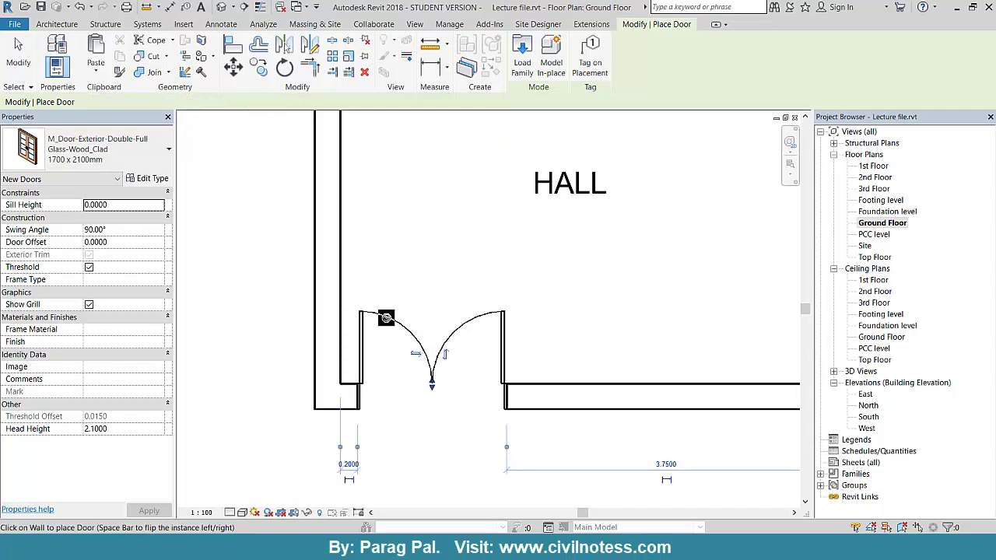
{"action": "scroll", "coordinate": [258, 367], "scroll_direction": "down", "scroll_amount": 3}
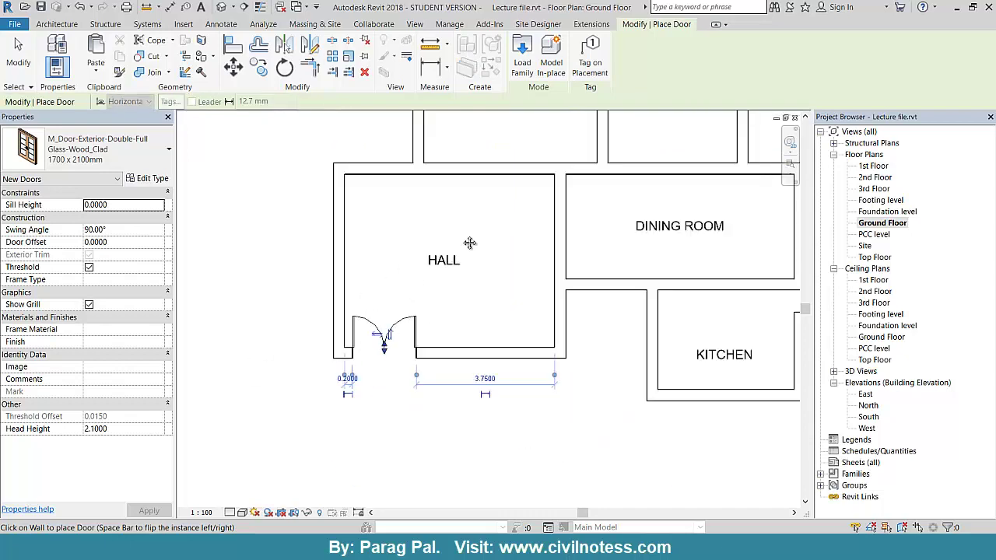
{"action": "middle_click_drag", "start_coordinate": [470, 243], "coordinate": [434, 325]}
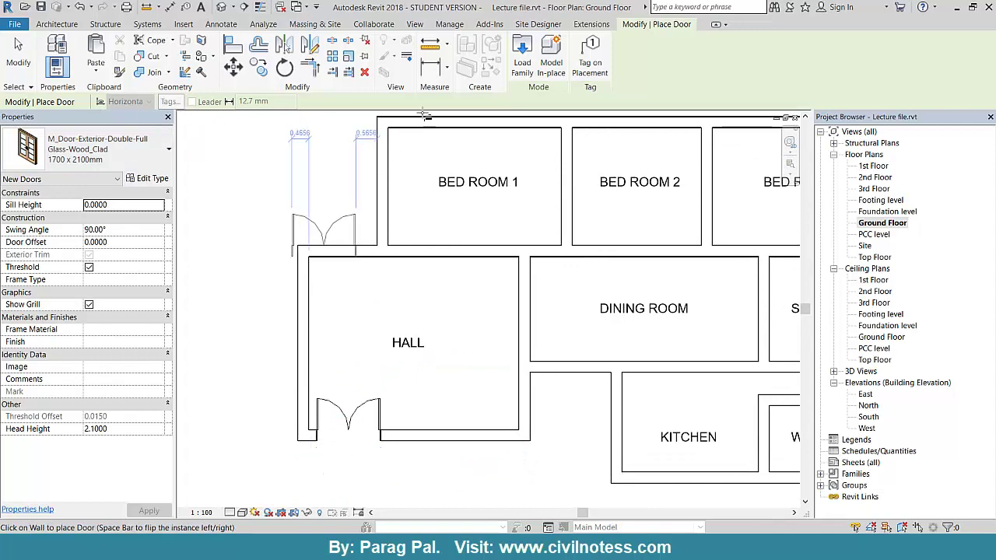
Step: Load the M_Door-Interior-Single-3_Panel_Vert-Wood family with its 900 x 2400mm type
{"action": "left_click", "coordinate": [522, 59]}
{"action": "left_click", "coordinate": [420, 279]}
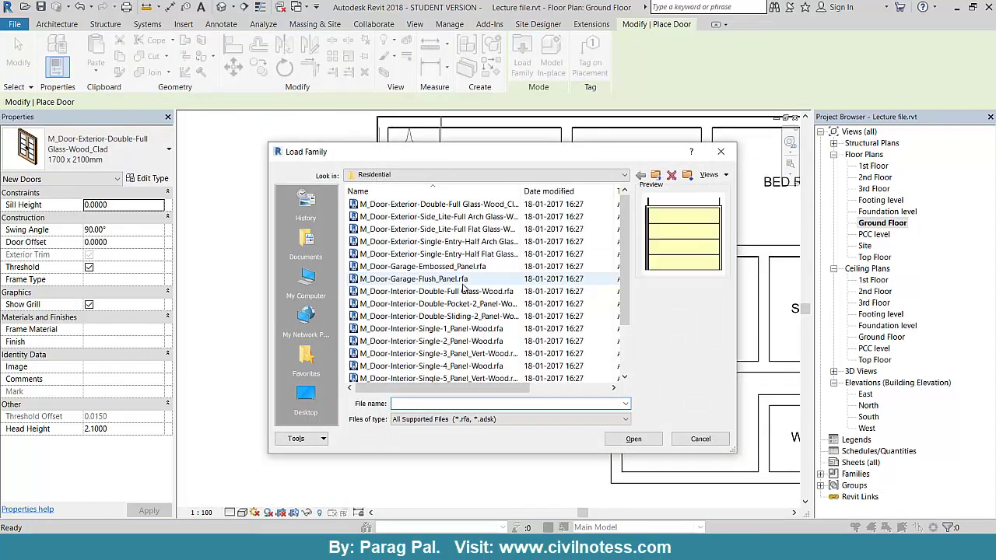
{"action": "left_click", "coordinate": [435, 254]}
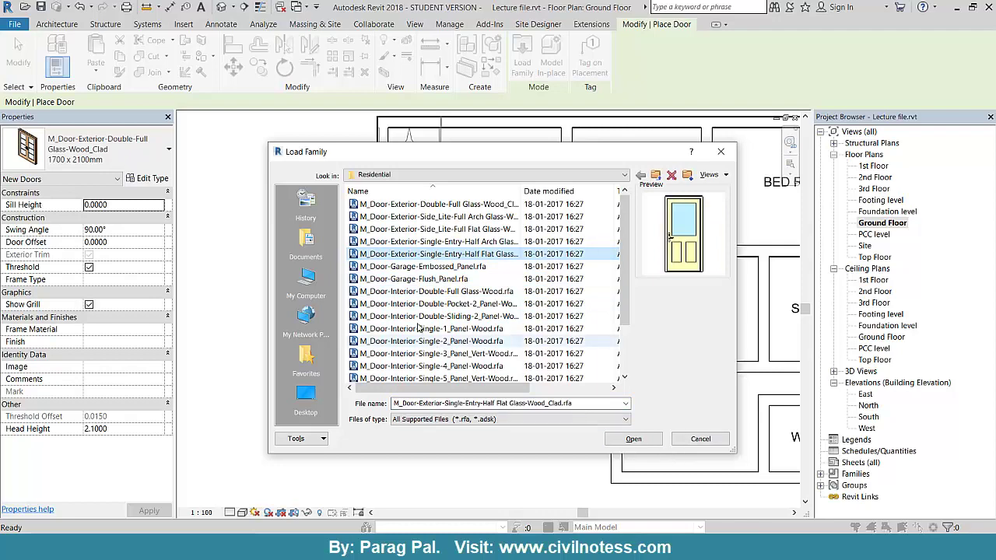
{"action": "left_click", "coordinate": [424, 316]}
{"action": "left_click", "coordinate": [435, 353]}
{"action": "scroll", "coordinate": [505, 365], "scroll_direction": "down", "scroll_amount": 1}
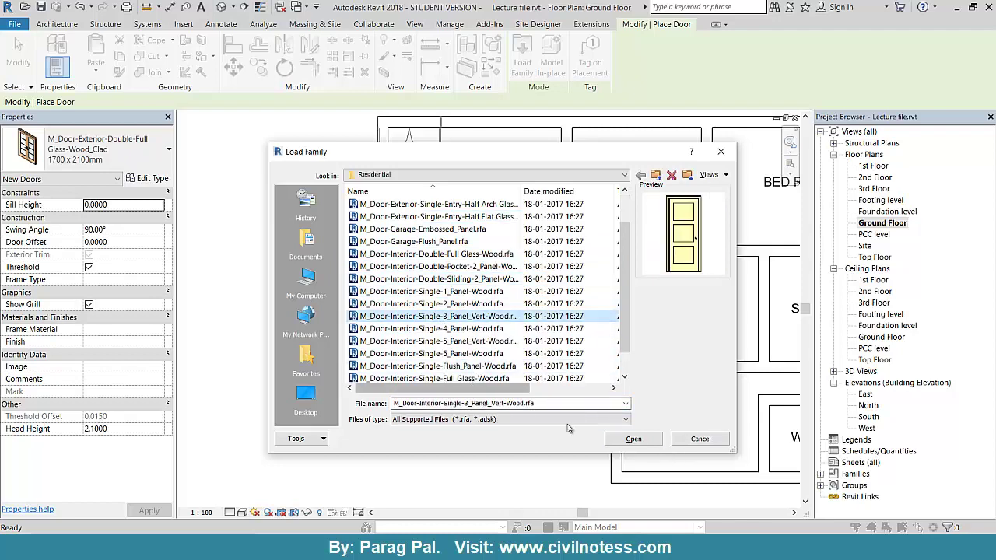
{"action": "left_click", "coordinate": [628, 439]}
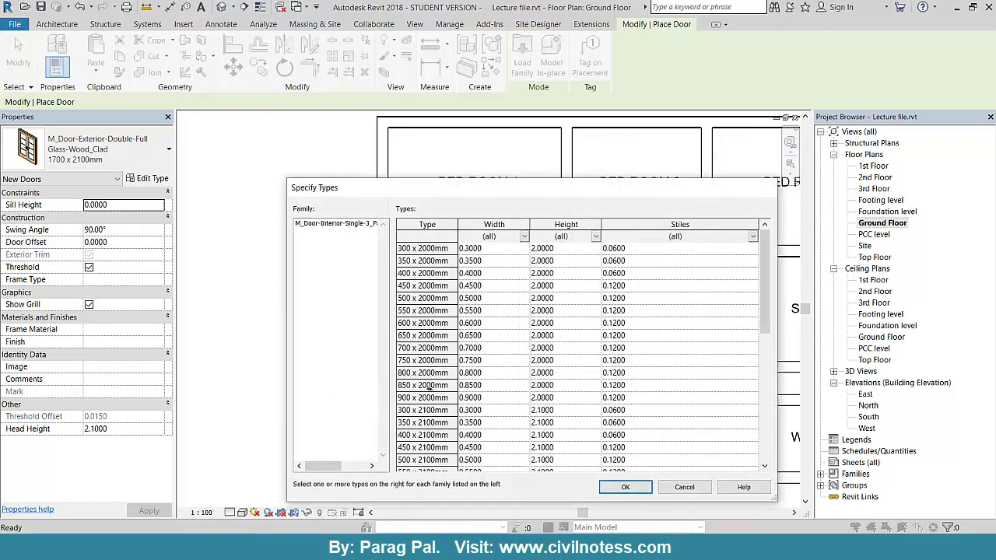
{"action": "scroll", "coordinate": [430, 389], "scroll_direction": "down", "scroll_amount": 6}
{"action": "scroll", "coordinate": [443, 404], "scroll_direction": "up", "scroll_amount": 6}
{"action": "scroll", "coordinate": [447, 385], "scroll_direction": "down", "scroll_amount": 7}
{"action": "left_click", "coordinate": [442, 447]}
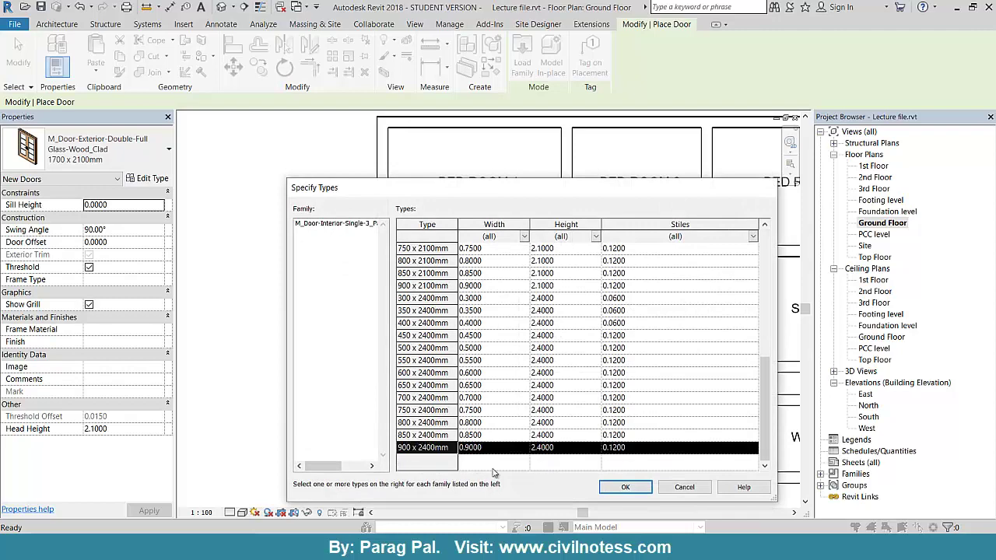
{"action": "left_click", "coordinate": [624, 487]}
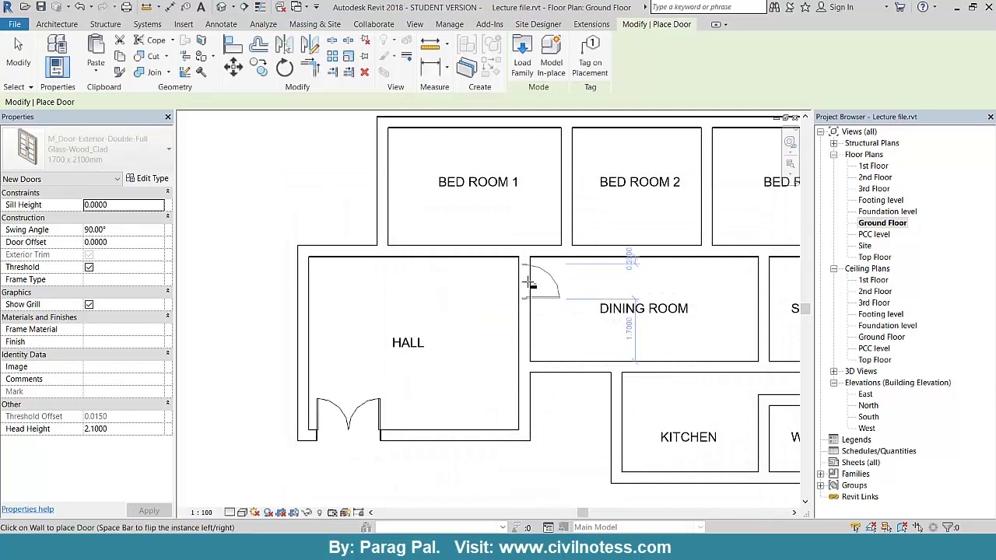
Step: Place the 900 x 2400mm single door in the hall–dining room wall, 0.1 m above the dining room's bottom wall and swinging into the dining room
{"action": "scroll", "coordinate": [527, 284], "scroll_direction": "up", "scroll_amount": 5}
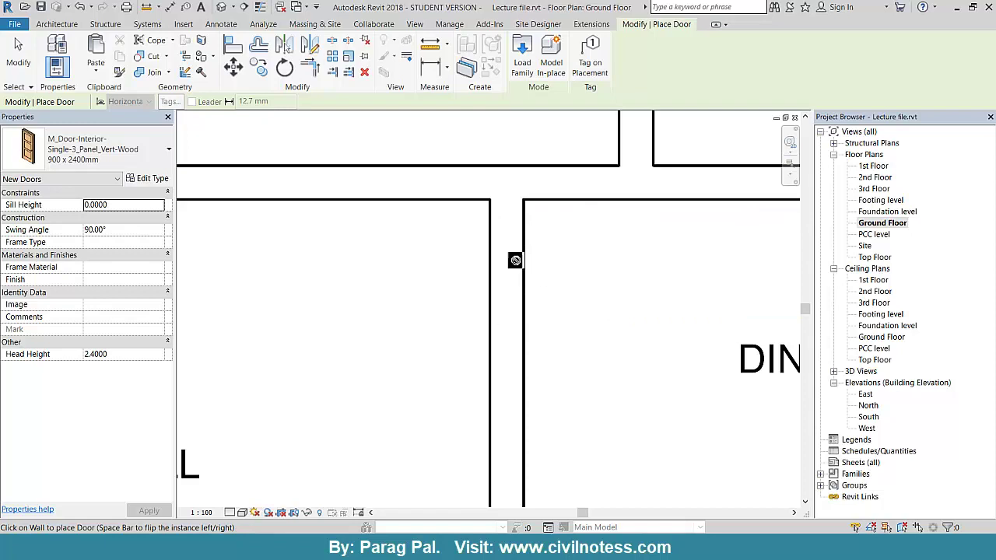
{"action": "scroll", "coordinate": [515, 260], "scroll_direction": "down", "scroll_amount": 3}
{"action": "middle_click_drag", "start_coordinate": [540, 409], "coordinate": [493, 334]}
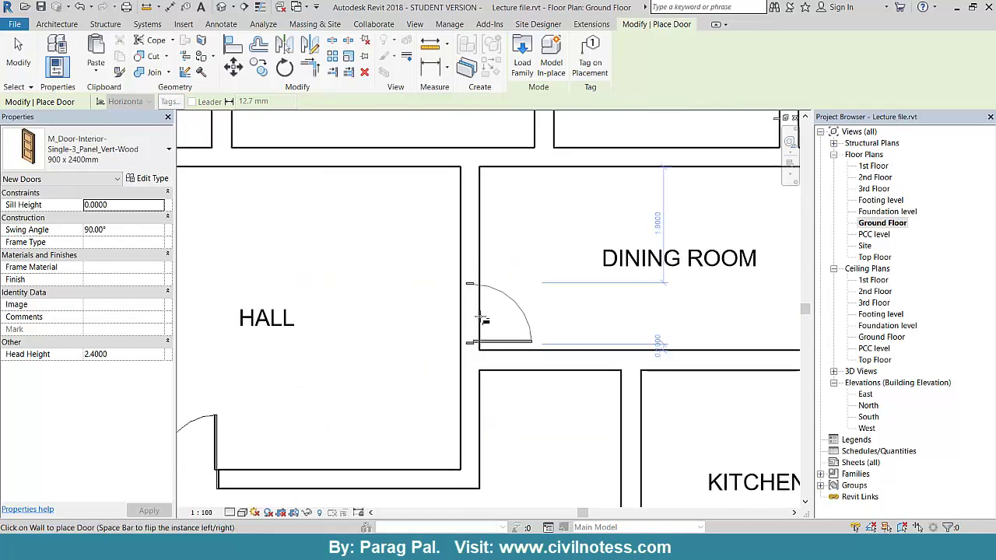
{"action": "left_click", "coordinate": [469, 315]}
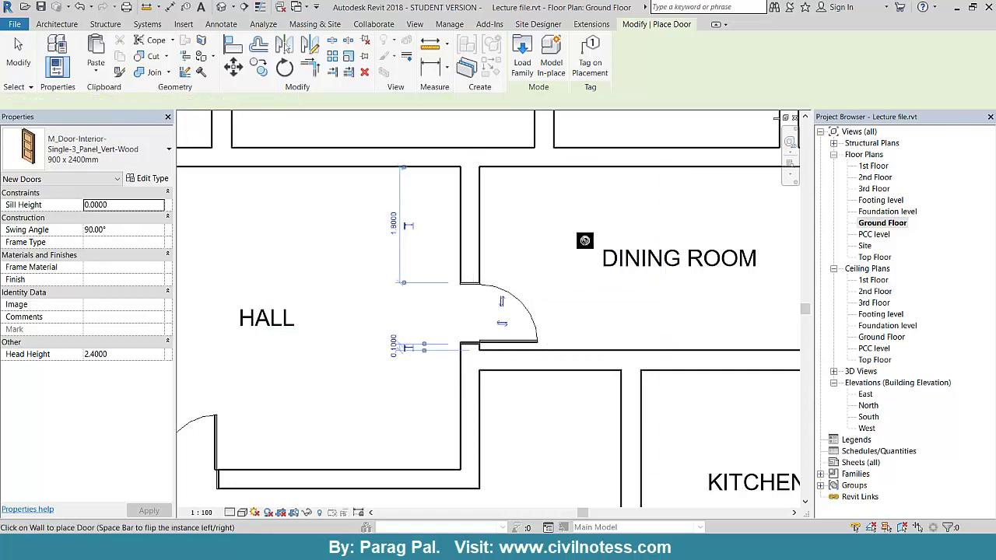
Step: Leave door placement and move the wall between the hall and dining room about 0.45 m toward the hall
{"action": "middle_click_drag", "start_coordinate": [511, 160], "coordinate": [548, 334]}
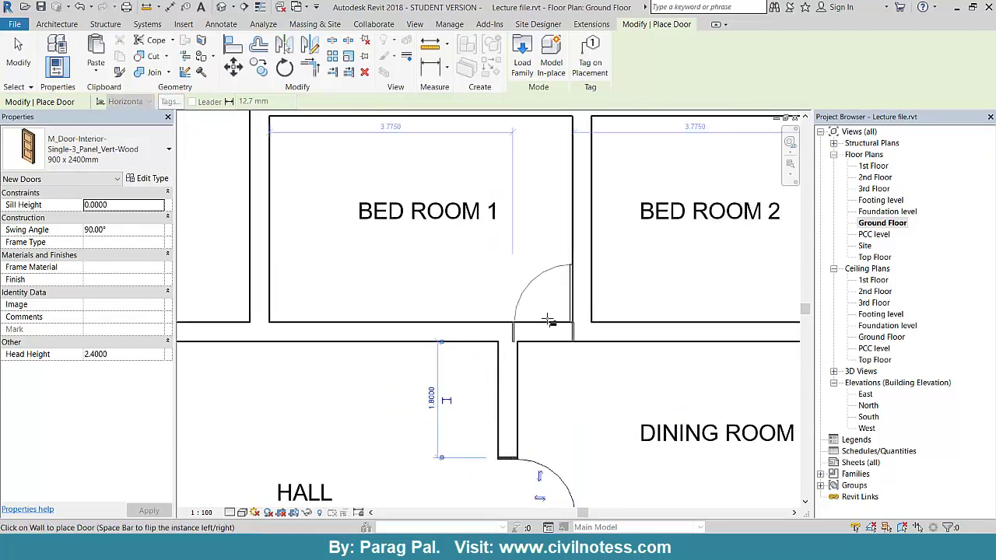
{"action": "scroll", "coordinate": [549, 321], "scroll_direction": "down", "scroll_amount": 1}
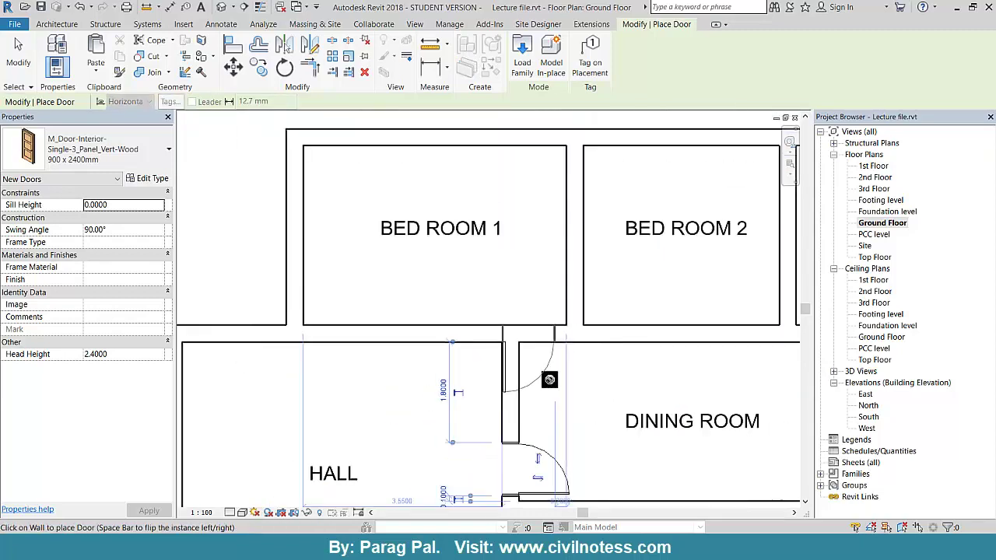
{"action": "scroll", "coordinate": [545, 374], "scroll_direction": "down", "scroll_amount": 1}
{"action": "middle_click_drag", "start_coordinate": [550, 338], "coordinate": [553, 319]}
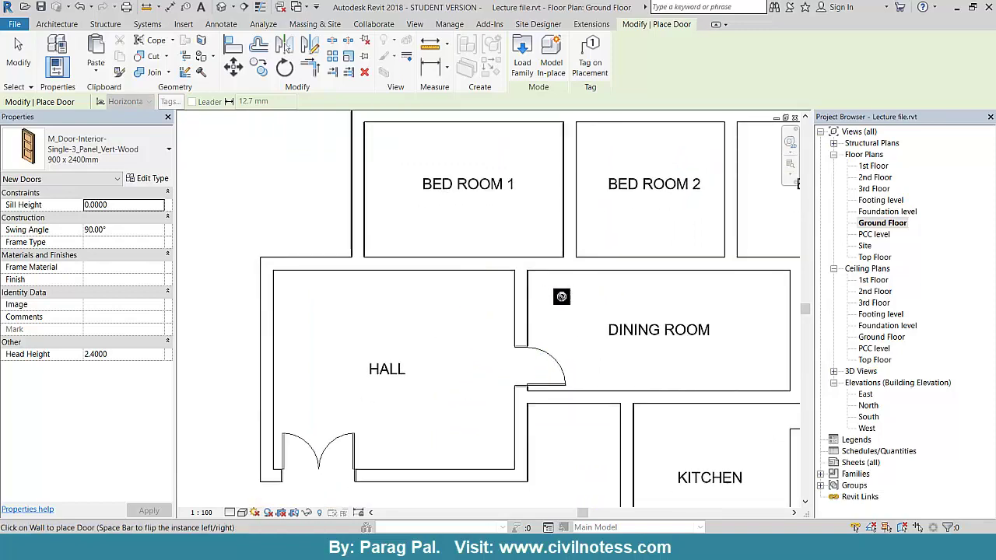
{"action": "key", "text": "Escape"}
{"action": "middle_click_drag", "start_coordinate": [741, 265], "coordinate": [642, 315]}
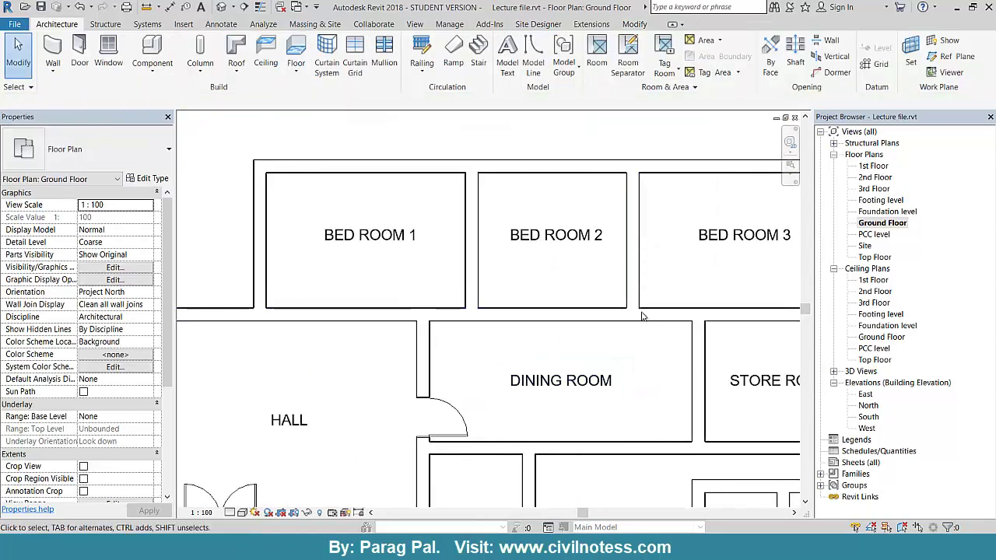
{"action": "left_click", "coordinate": [422, 357]}
{"action": "middle_click_drag", "start_coordinate": [484, 379], "coordinate": [560, 319]}
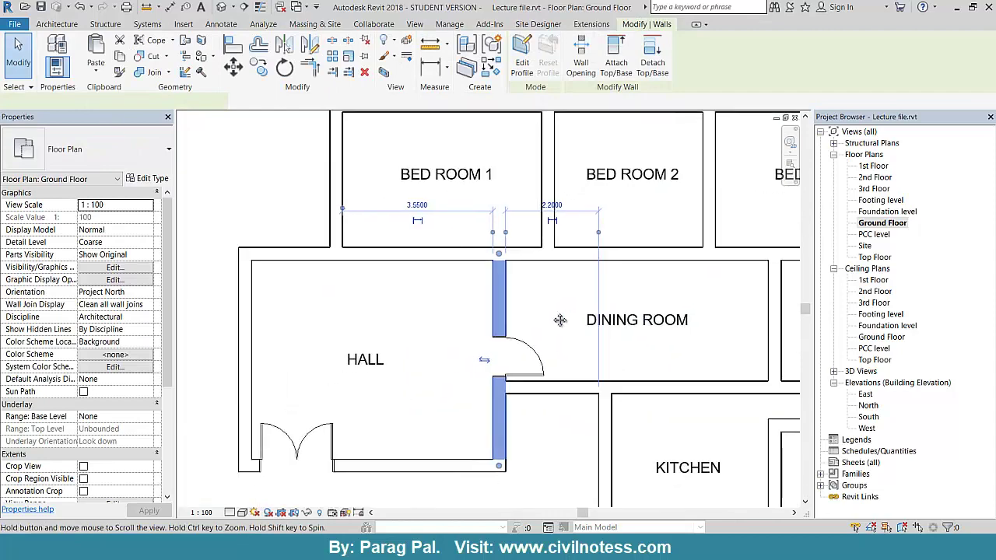
{"action": "left_click", "coordinate": [499, 303]}
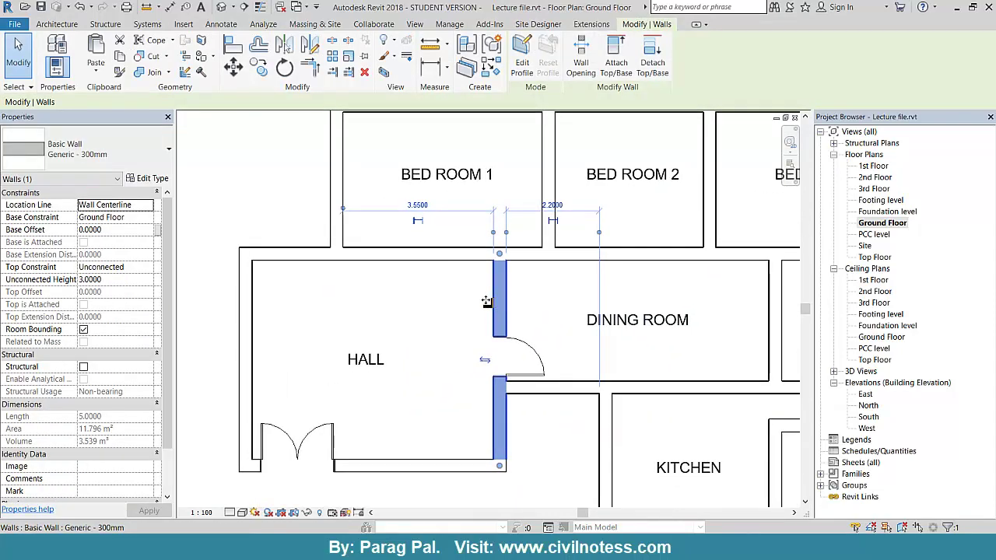
{"action": "left_click_drag", "start_coordinate": [486, 302], "coordinate": [467, 303]}
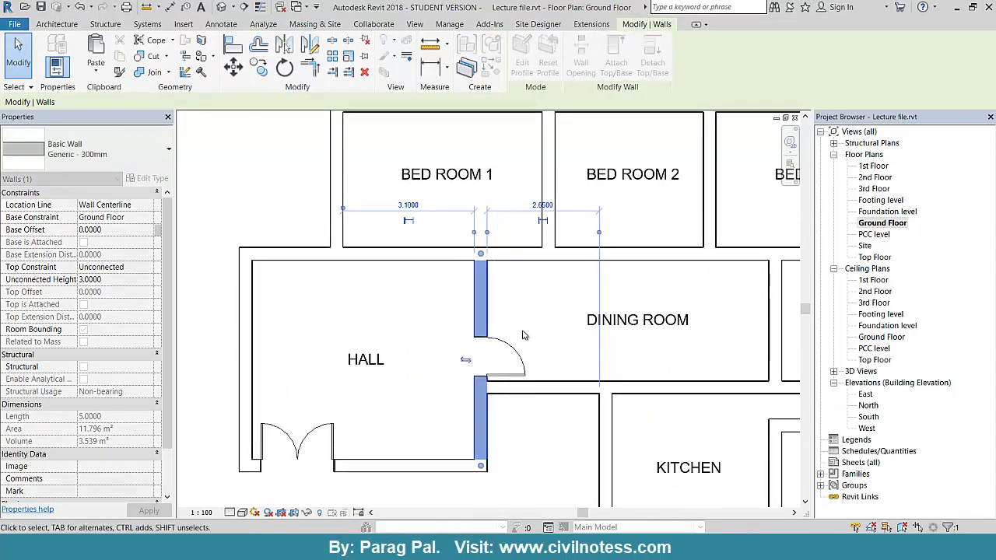
Step: Place 900 x 2400mm single doors in the bottom walls of Bed Room 1 and Bed Room 2, each 0.1 m from the room's right wall
{"action": "left_click", "coordinate": [504, 352]}
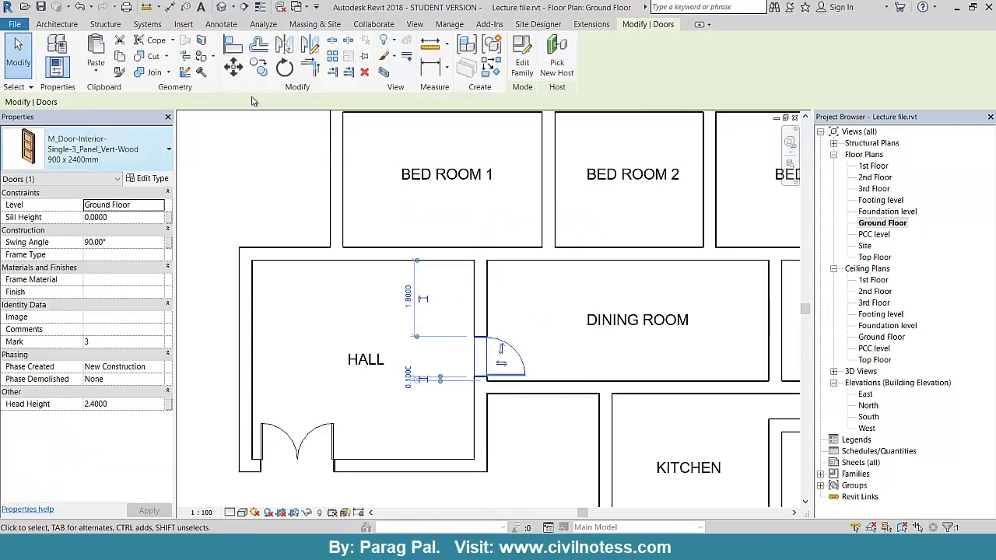
{"action": "left_click", "coordinate": [76, 24]}
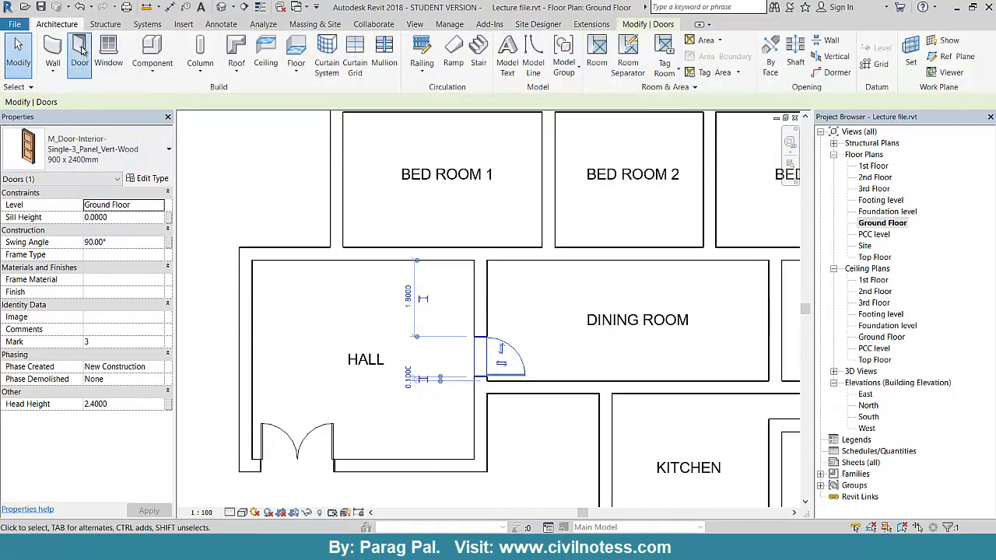
{"action": "left_click", "coordinate": [82, 50]}
{"action": "scroll", "coordinate": [507, 248], "scroll_direction": "up", "scroll_amount": 2}
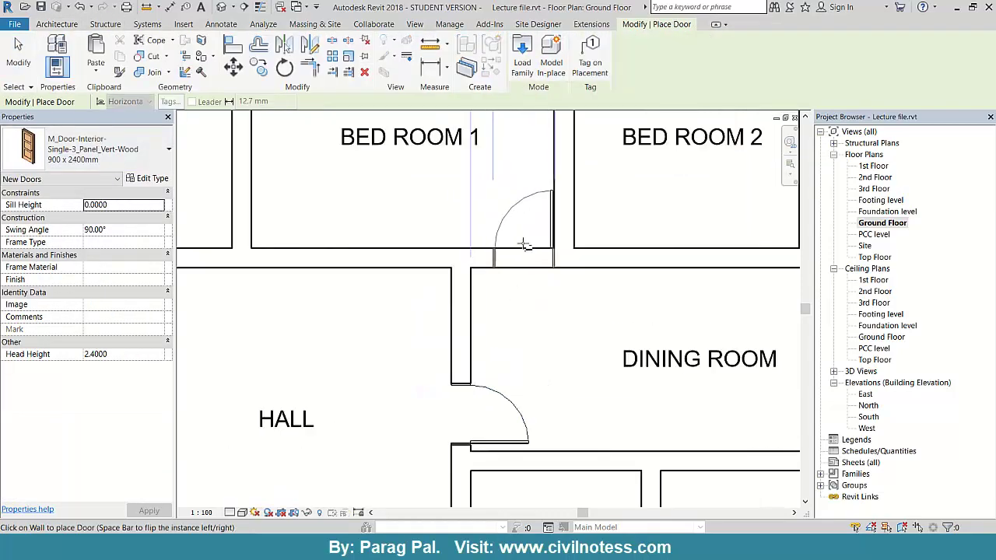
{"action": "left_click", "coordinate": [515, 267]}
{"action": "middle_click_drag", "start_coordinate": [615, 331], "coordinate": [312, 359]}
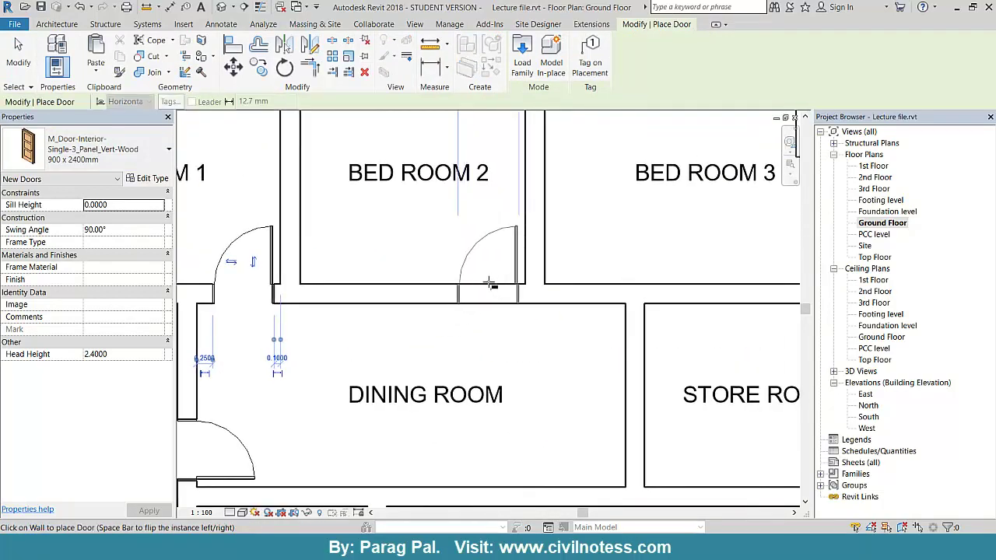
{"action": "left_click", "coordinate": [485, 287]}
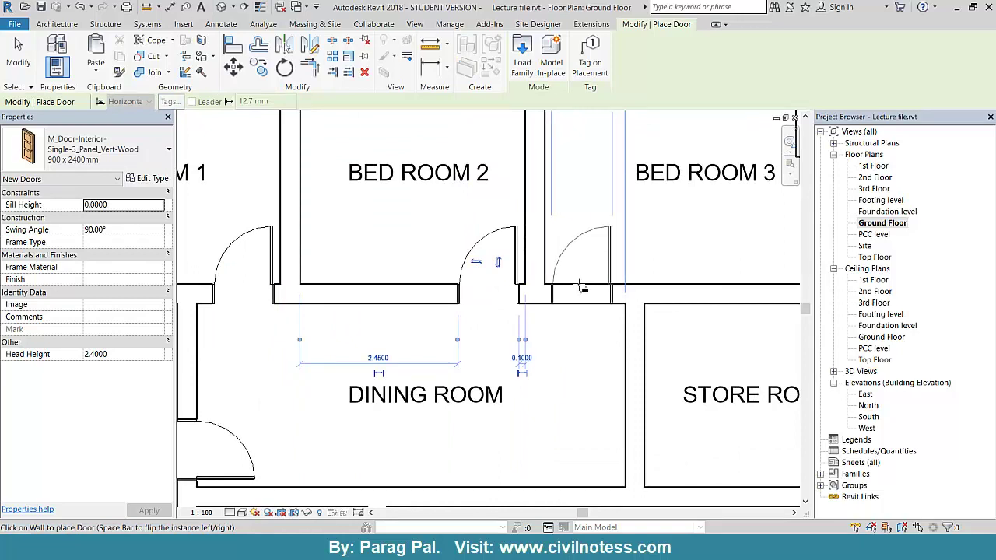
Step: Place a 900 x 2400mm single door in Bed Room 3's bottom wall, 0.1 m from its left wall, and flip its hinge to that side
{"action": "left_click", "coordinate": [578, 294]}
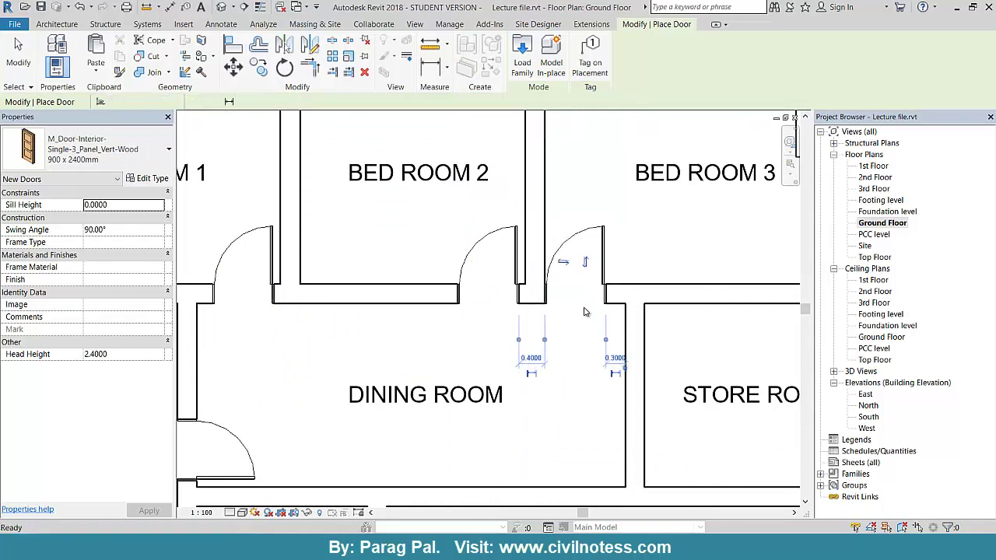
{"action": "scroll", "coordinate": [581, 286], "scroll_direction": "up", "scroll_amount": 3}
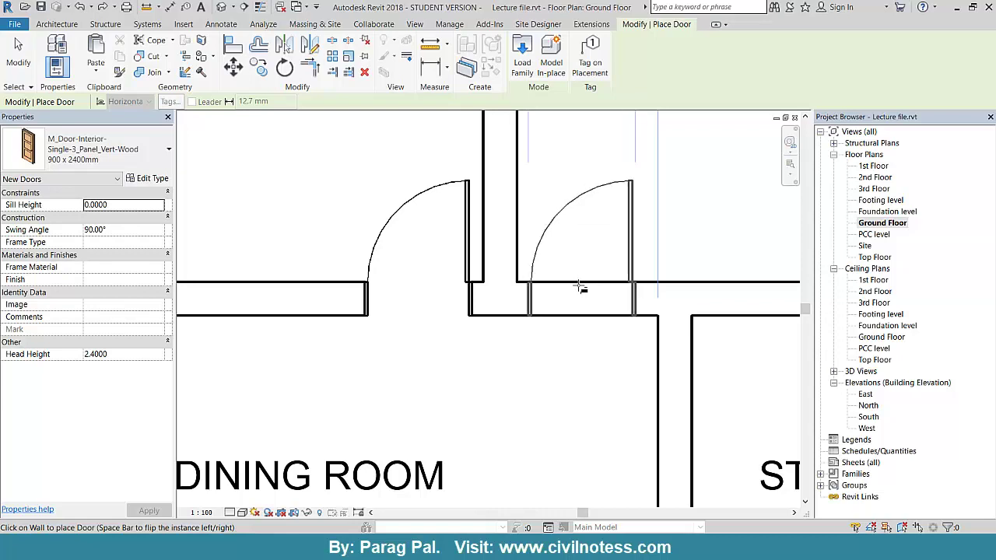
{"action": "left_click", "coordinate": [579, 287]}
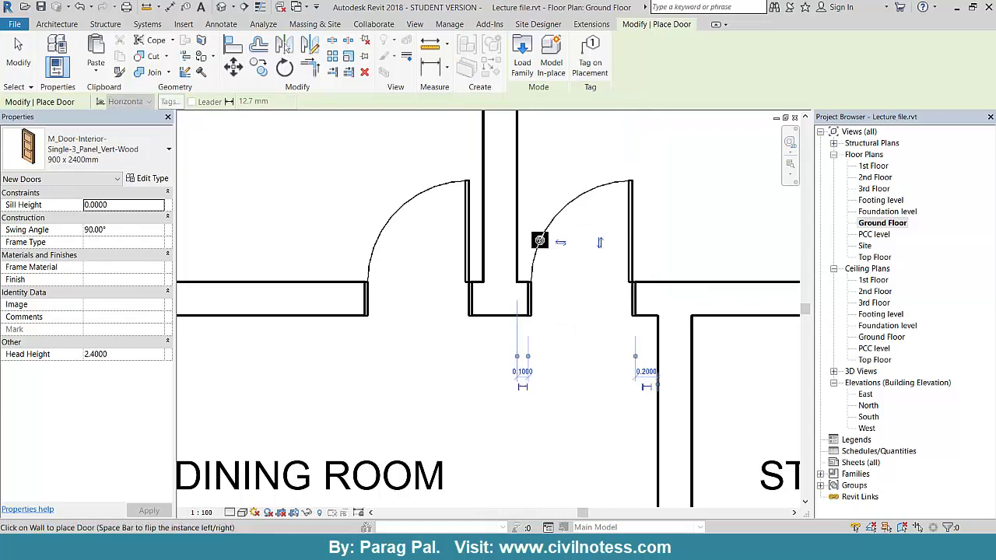
{"action": "left_click", "coordinate": [560, 243]}
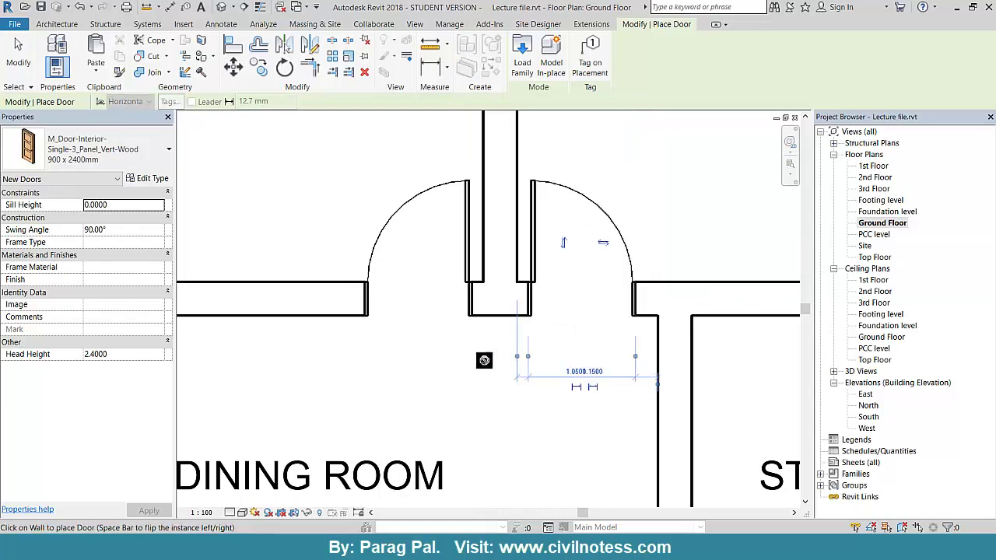
Step: Place a 900 x 2400mm door in the dining room–store room wall, 0.1 m above the bottom wall and swinging into the store room
{"action": "scroll", "coordinate": [492, 361], "scroll_direction": "down", "scroll_amount": 4}
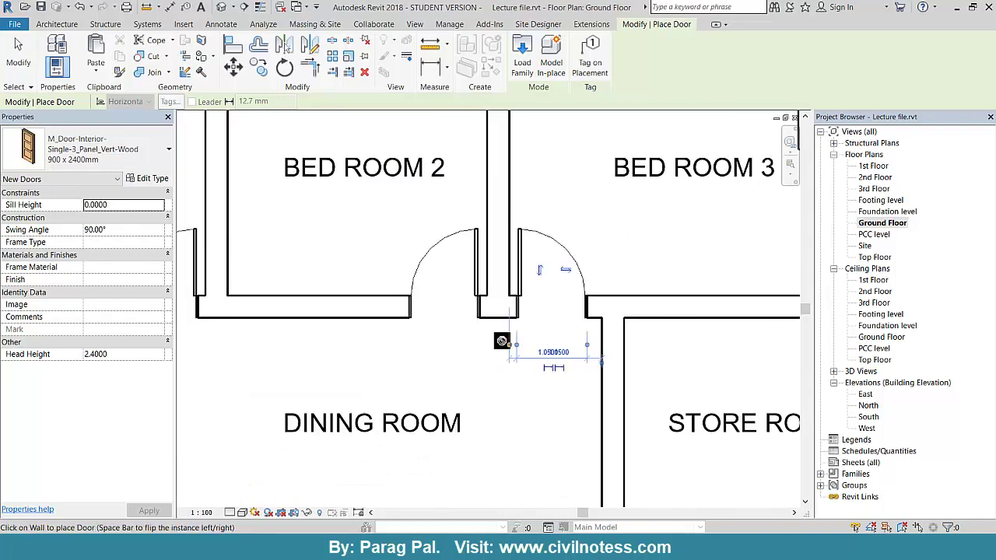
{"action": "scroll", "coordinate": [503, 303], "scroll_direction": "down", "scroll_amount": 1}
{"action": "middle_click_drag", "start_coordinate": [544, 399], "coordinate": [507, 289]}
{"action": "scroll", "coordinate": [535, 351], "scroll_direction": "up", "scroll_amount": 2}
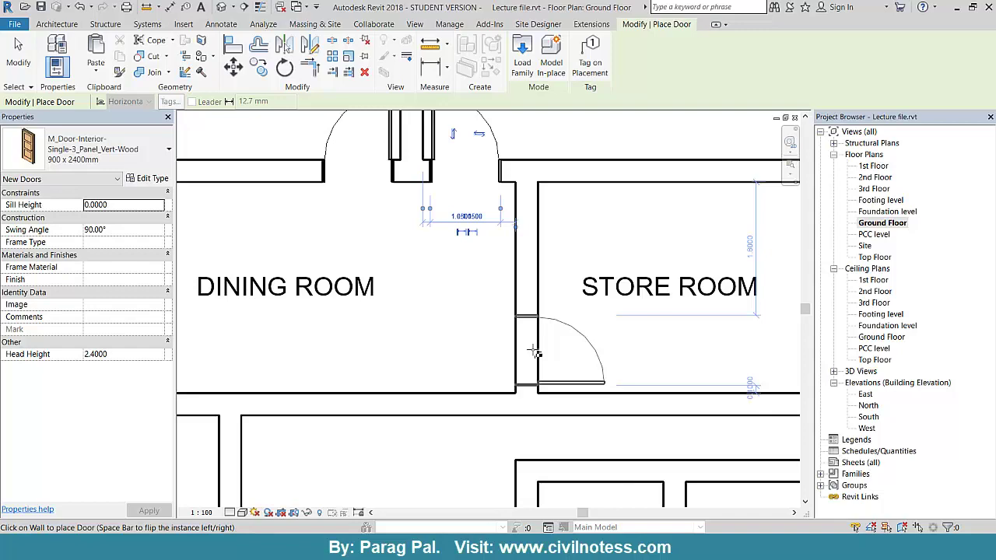
{"action": "left_click", "coordinate": [535, 352]}
Step: Place a 900 x 2400mm door in the dining room–kitchen wall, 0.1 m from the kitchen's left wall and swinging into the kitchen
{"action": "scroll", "coordinate": [371, 337], "scroll_direction": "down", "scroll_amount": 1}
{"action": "middle_click_drag", "start_coordinate": [371, 337], "coordinate": [493, 244]}
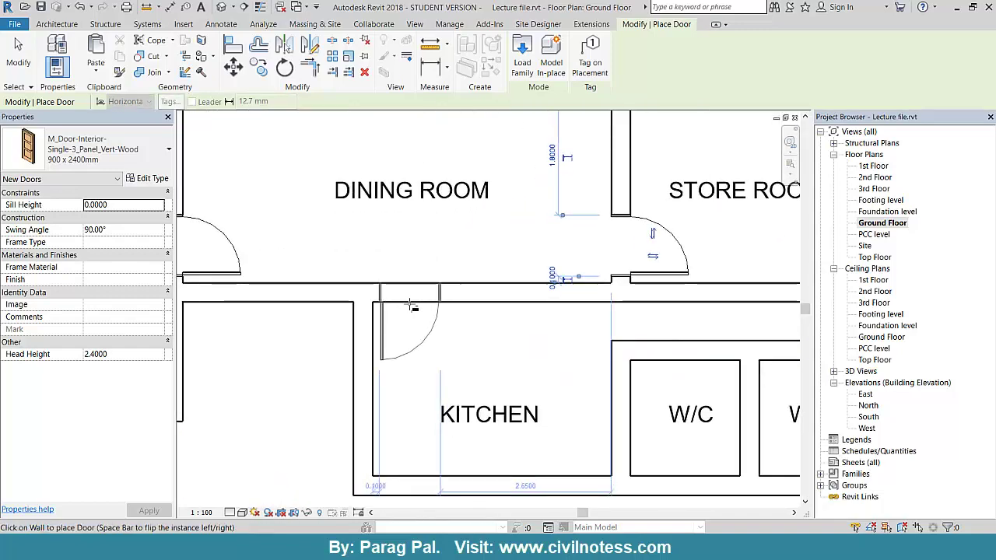
{"action": "left_click", "coordinate": [413, 307]}
Step: Place an outward-swinging 900 x 2400mm door in the dining room's bottom wall, just left of the kitchen, with its hinge on the kitchen side
{"action": "middle_click_drag", "start_coordinate": [318, 346], "coordinate": [406, 294]}
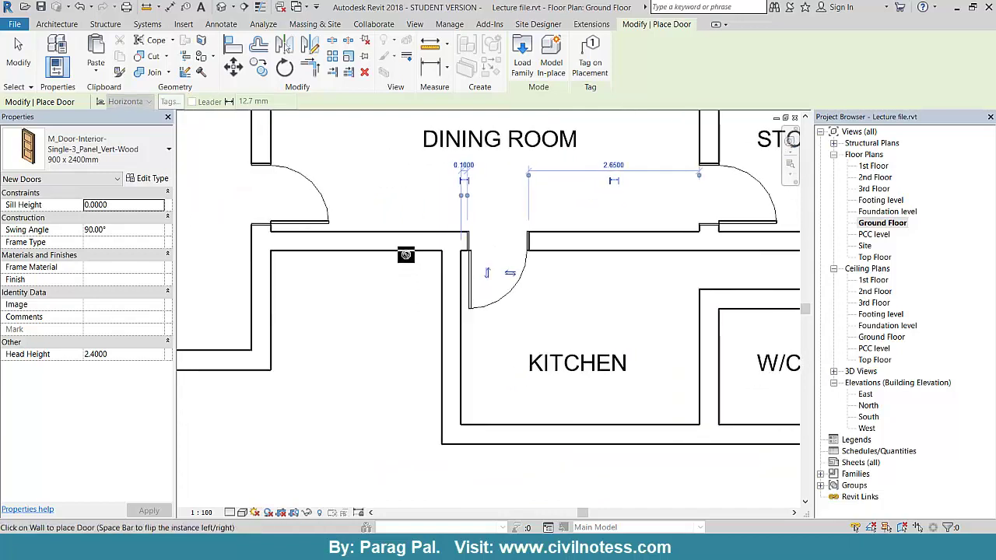
{"action": "scroll", "coordinate": [410, 247], "scroll_direction": "up", "scroll_amount": 2}
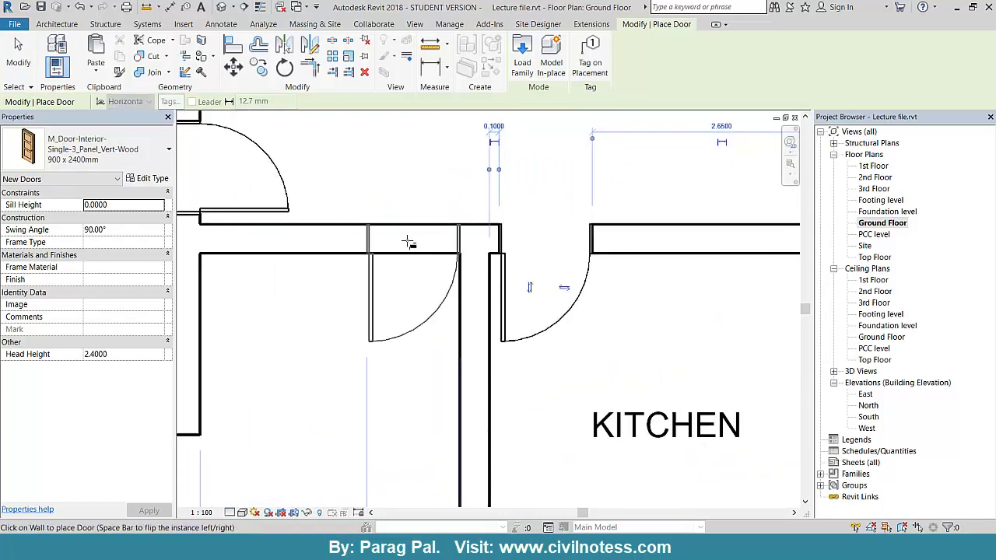
{"action": "left_click", "coordinate": [405, 238]}
{"action": "left_click", "coordinate": [412, 285]}
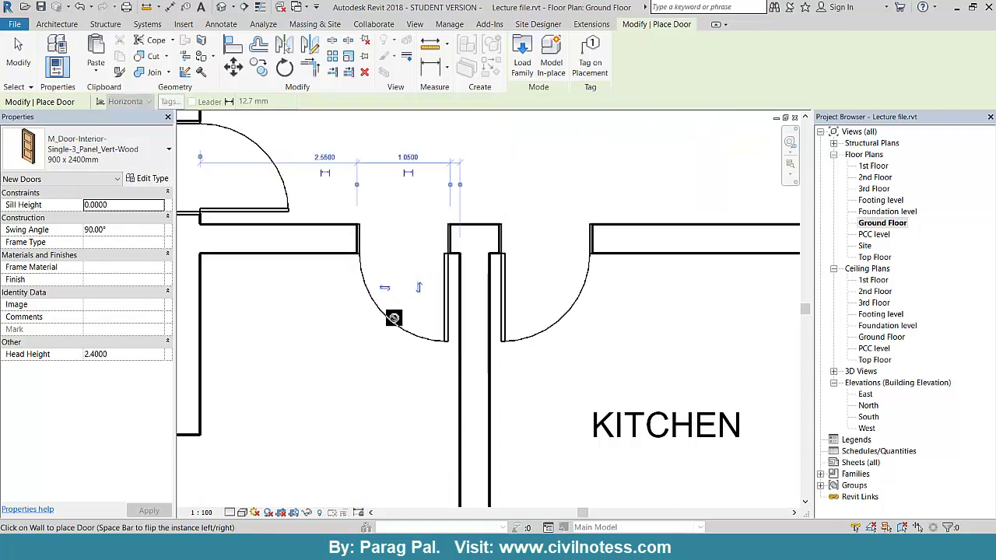
Step: Place M_Single-Flush 0762 x 2032mm doors in the top walls of the two W/Cs below the store room, 0.1 m from and hinged beside their dividing wall
{"action": "scroll", "coordinate": [287, 330], "scroll_direction": "down", "scroll_amount": 4}
{"action": "middle_click_drag", "start_coordinate": [475, 352], "coordinate": [361, 317]}
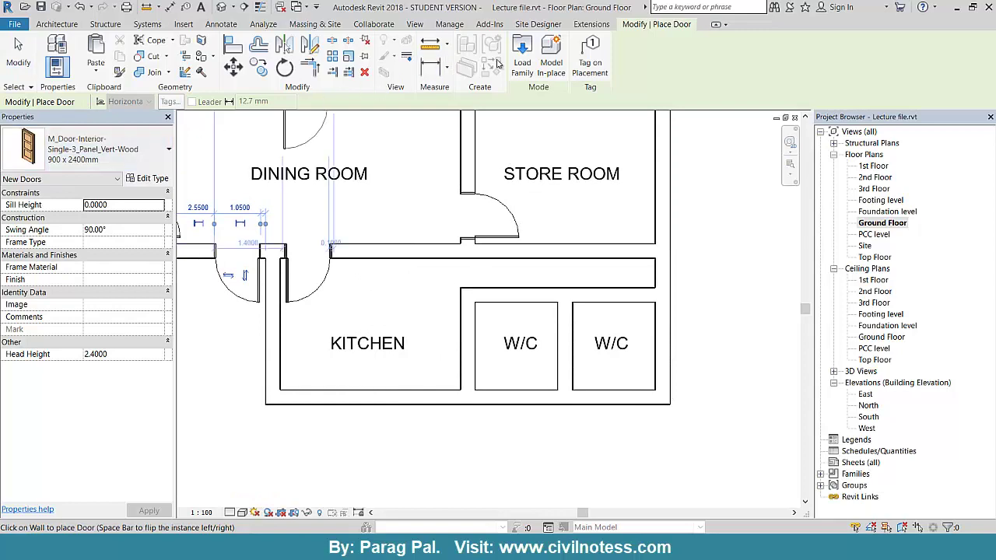
{"action": "left_click", "coordinate": [128, 148]}
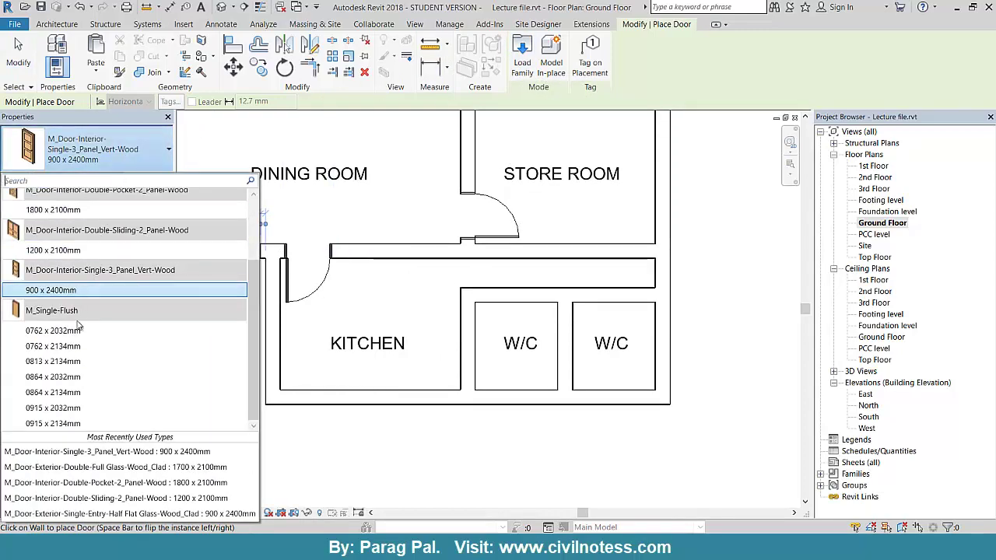
{"action": "left_click", "coordinate": [55, 330]}
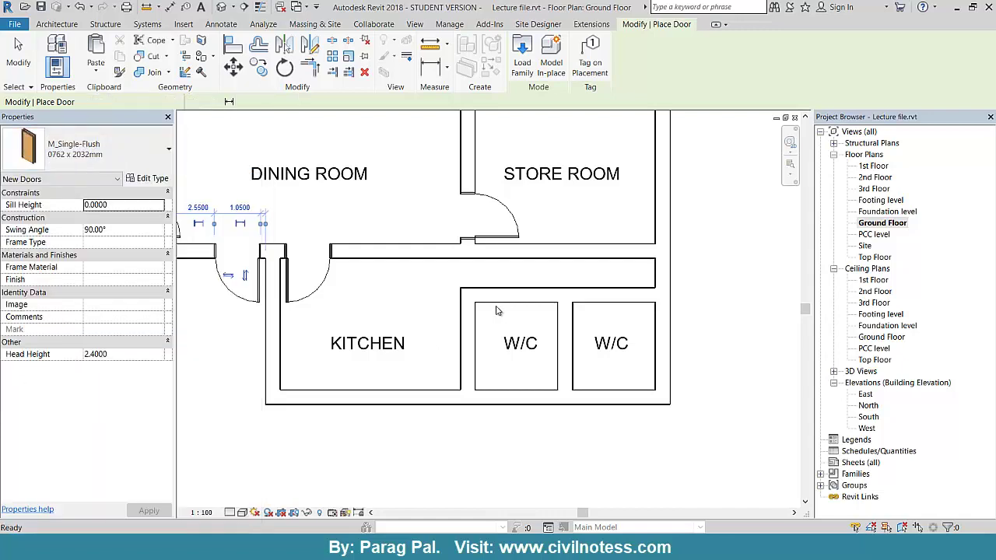
{"action": "scroll", "coordinate": [529, 307], "scroll_direction": "up", "scroll_amount": 2}
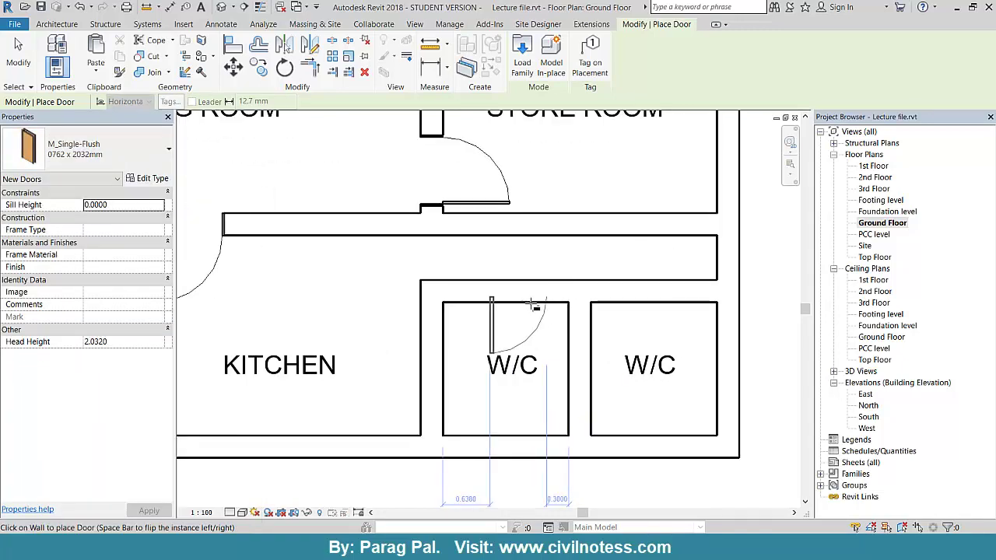
{"action": "left_click", "coordinate": [546, 321]}
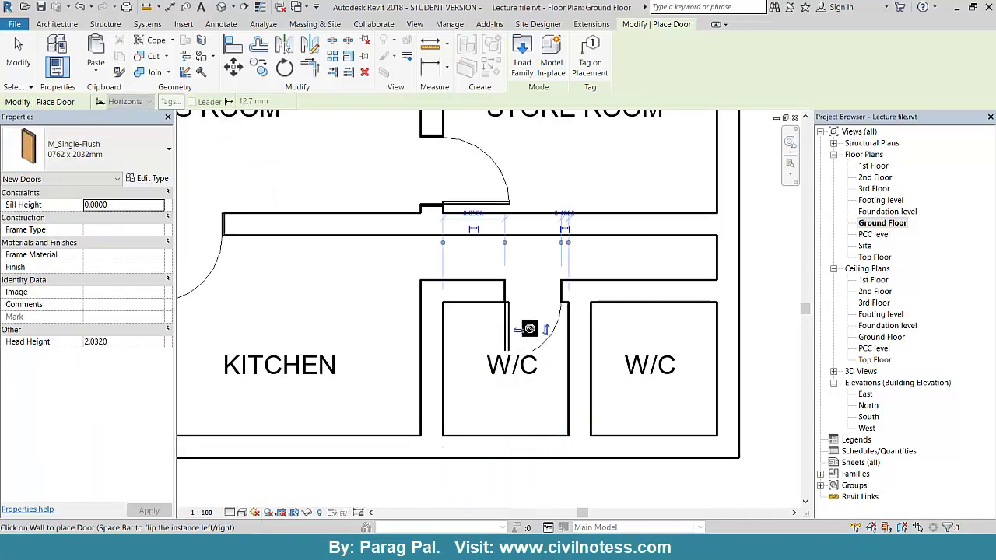
{"action": "left_click", "coordinate": [521, 330]}
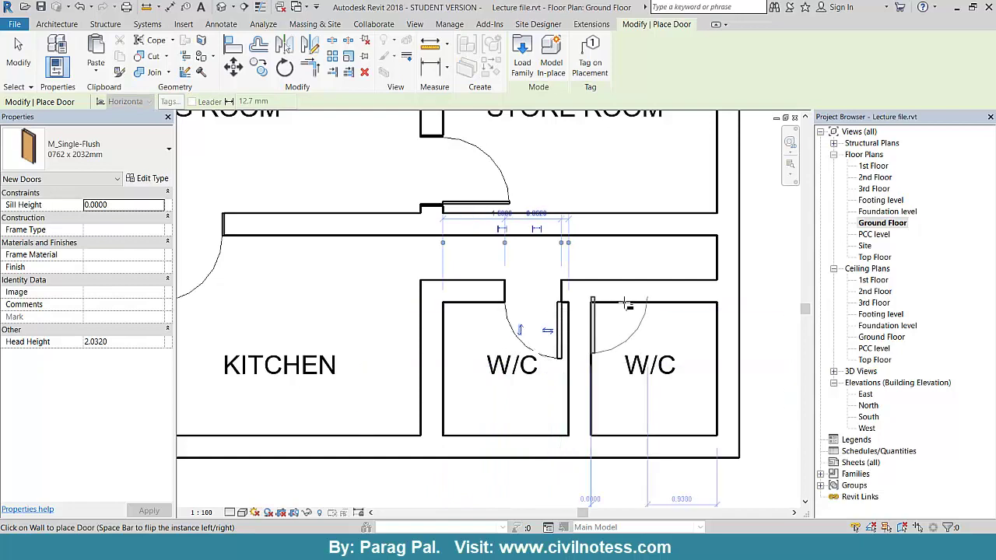
{"action": "left_click", "coordinate": [627, 319]}
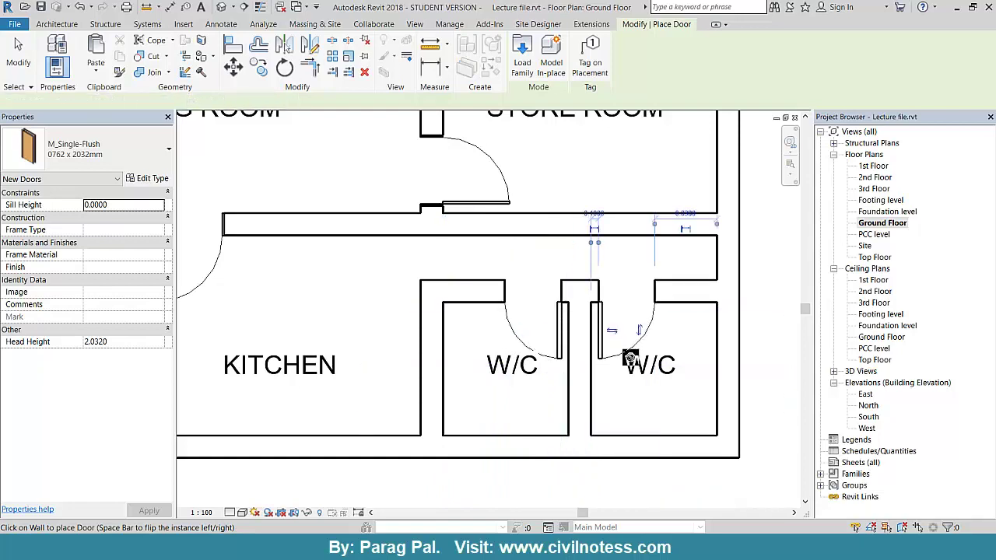
Step: Place an M_Door-Interior-Single-3_Panel_Vert-Wood 900 x 2400mm door in Bed Room 1's left wall, near its bottom corner, and end door placement
{"action": "scroll", "coordinate": [323, 302], "scroll_direction": "down", "scroll_amount": 2}
{"action": "scroll", "coordinate": [362, 315], "scroll_direction": "down", "scroll_amount": 3}
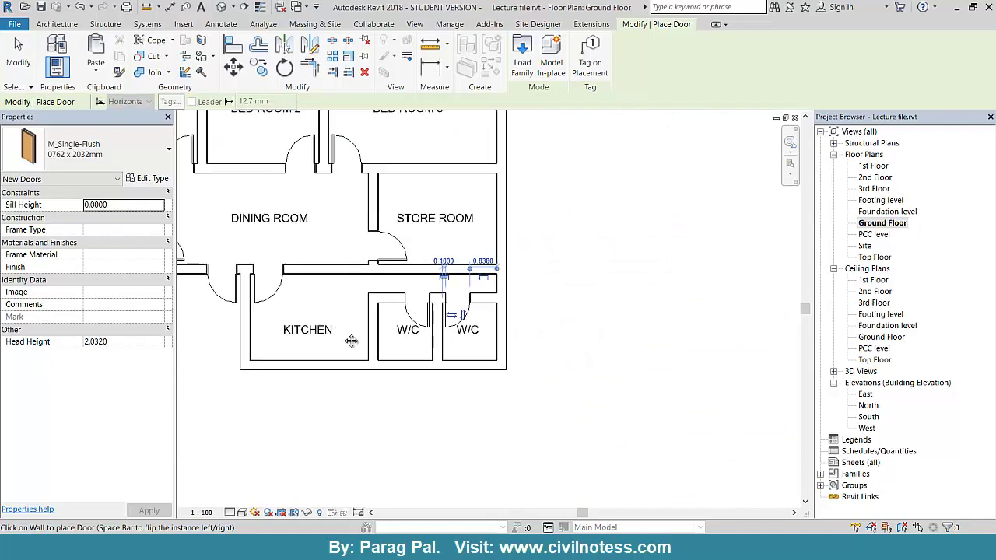
{"action": "scroll", "coordinate": [290, 265], "scroll_direction": "up", "scroll_amount": 2}
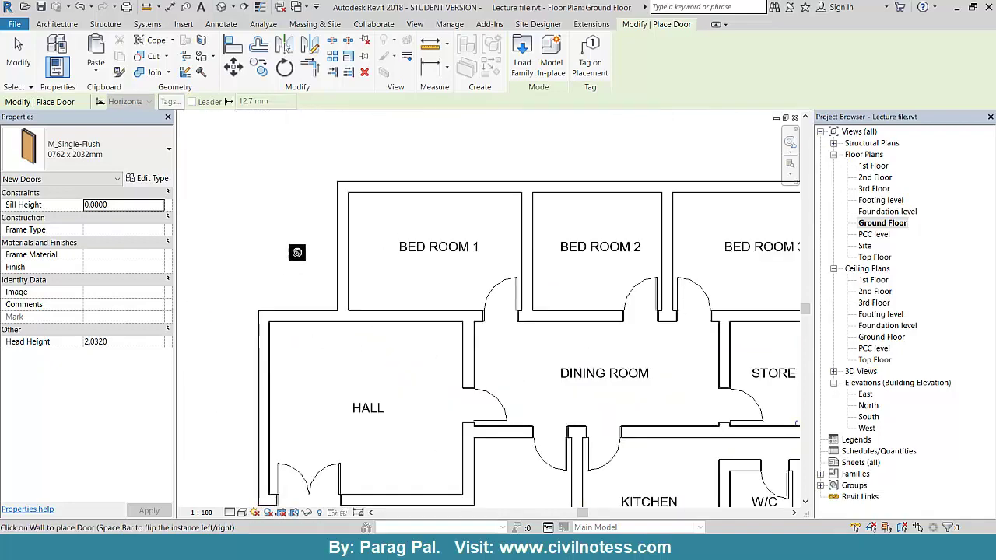
{"action": "left_click", "coordinate": [94, 151]}
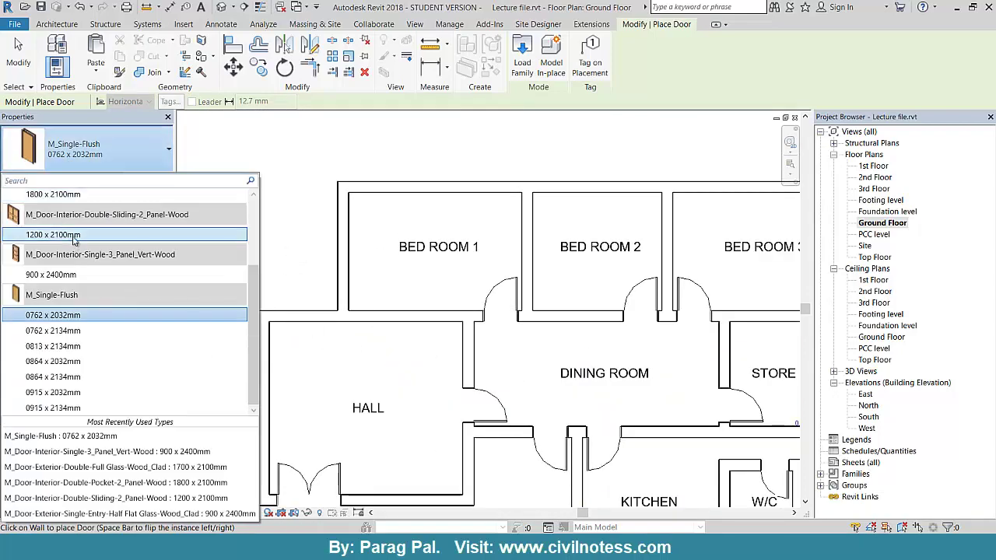
{"action": "left_click", "coordinate": [51, 274]}
{"action": "scroll", "coordinate": [389, 259], "scroll_direction": "up", "scroll_amount": 3}
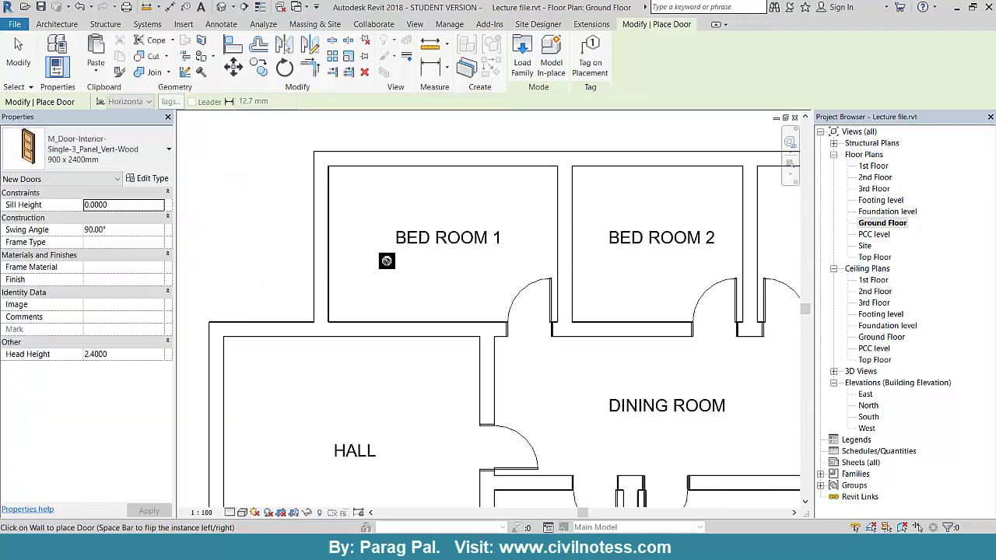
{"action": "scroll", "coordinate": [323, 303], "scroll_direction": "down", "scroll_amount": 4}
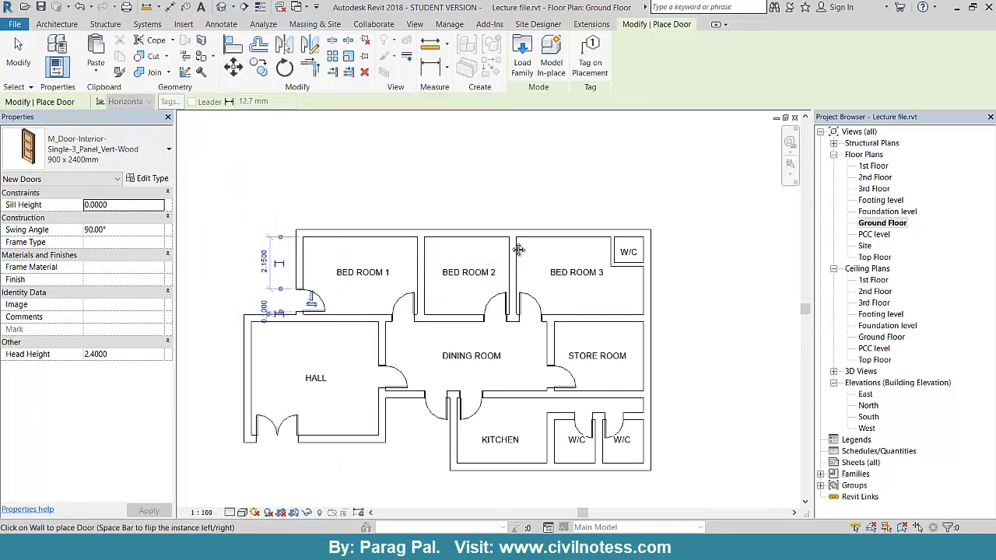
{"action": "middle_click_drag", "start_coordinate": [518, 249], "coordinate": [556, 204]}
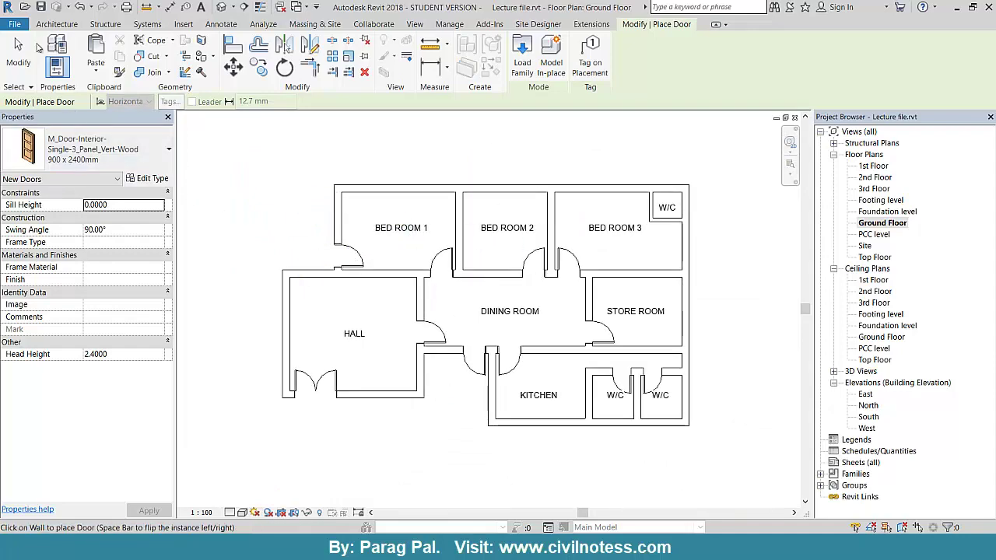
{"action": "left_click", "coordinate": [18, 53]}
{"action": "middle_click_drag", "start_coordinate": [242, 176], "coordinate": [231, 164]}
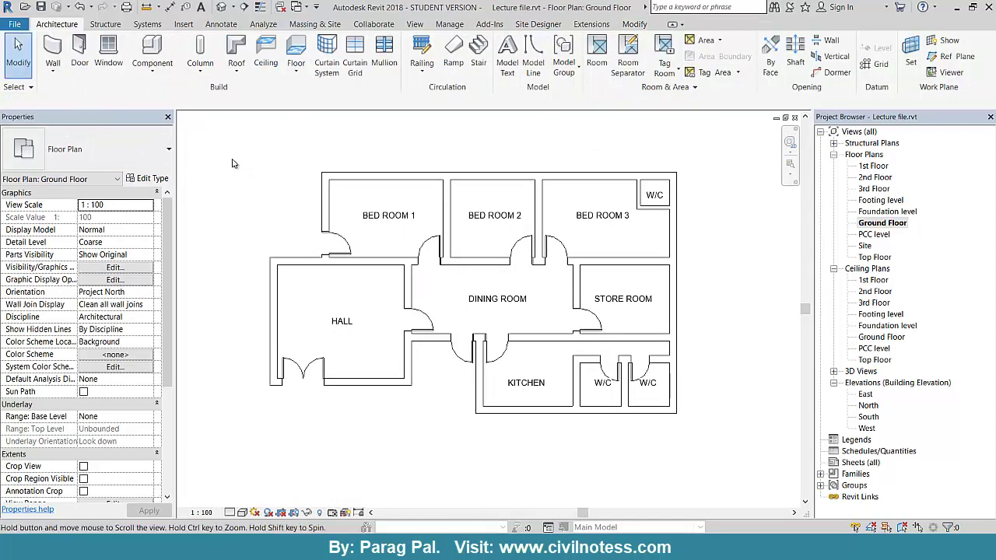
Step: Start window placement and browse the family library for loading, from the residential doors to the India library's Windows folder
{"action": "left_click", "coordinate": [108, 56]}
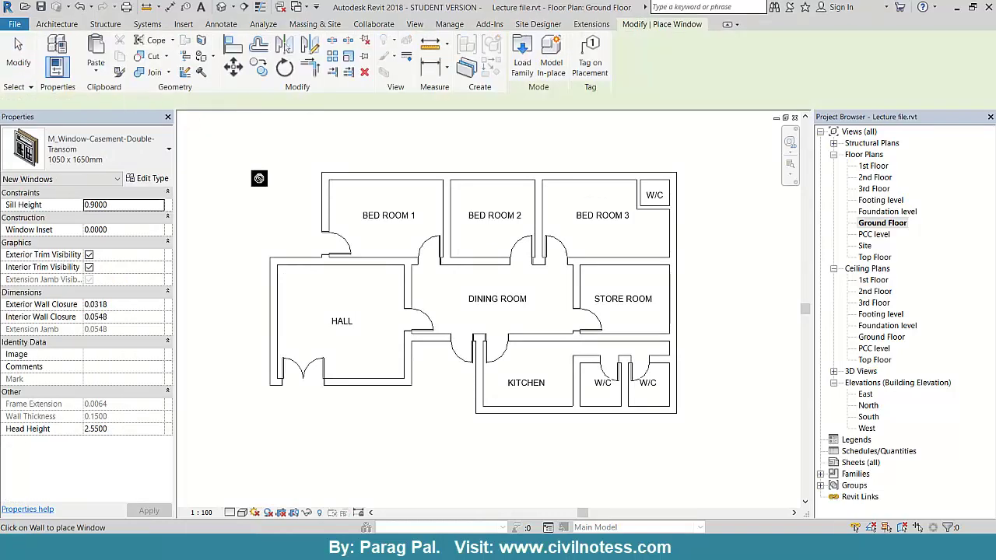
{"action": "left_click", "coordinate": [519, 67]}
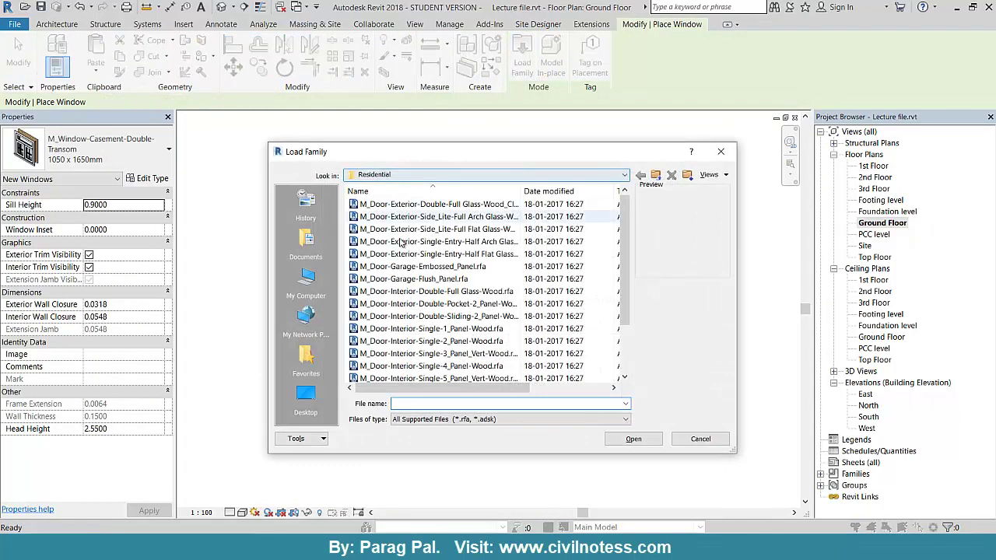
{"action": "left_click", "coordinate": [436, 242]}
{"action": "left_click", "coordinate": [424, 266]}
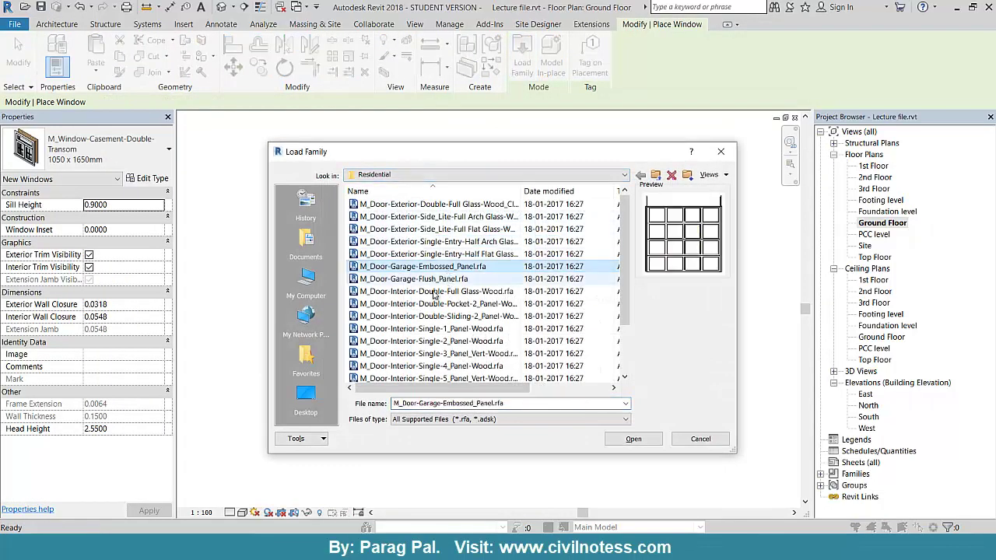
{"action": "left_click", "coordinate": [653, 175]}
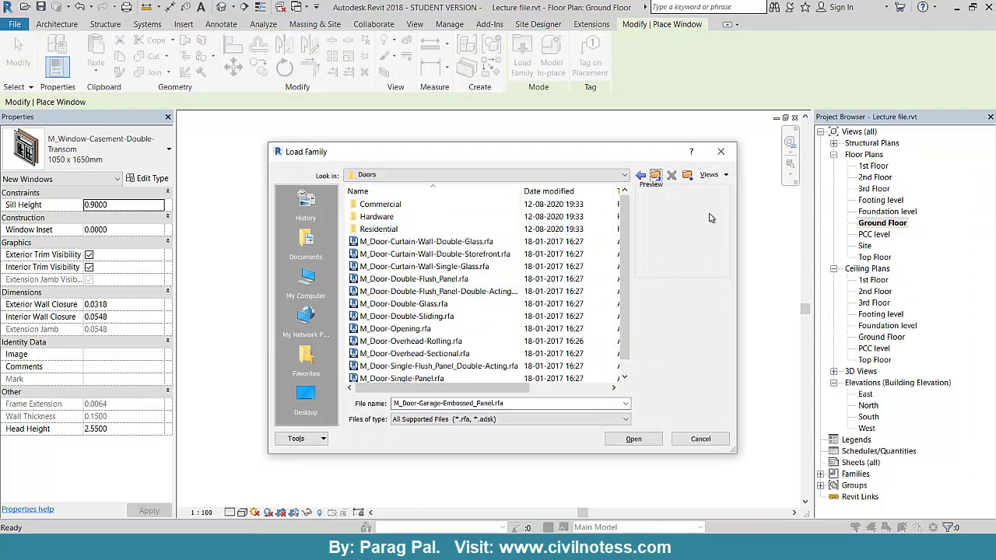
{"action": "left_click", "coordinate": [653, 176]}
{"action": "scroll", "coordinate": [436, 326], "scroll_direction": "down", "scroll_amount": 5}
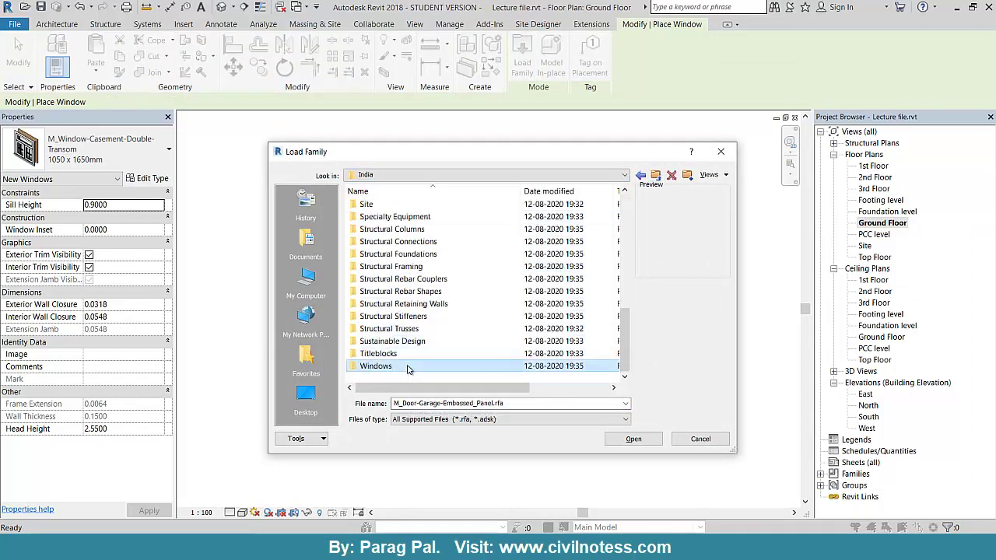
{"action": "double_click", "coordinate": [378, 360]}
Step: Load the M_Window-Casement-Single_Right family with its 900 x 1050mm type
{"action": "left_click", "coordinate": [424, 329]}
{"action": "scroll", "coordinate": [424, 330], "scroll_direction": "down", "scroll_amount": 3}
{"action": "left_click", "coordinate": [424, 330]}
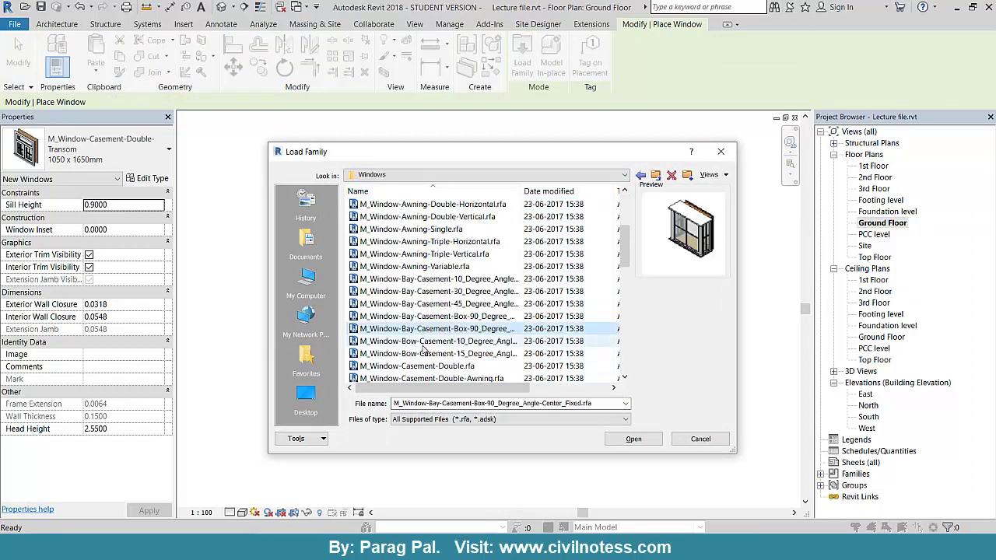
{"action": "left_click", "coordinate": [424, 346]}
{"action": "scroll", "coordinate": [424, 346], "scroll_direction": "down", "scroll_amount": 3}
{"action": "scroll", "coordinate": [424, 346], "scroll_direction": "up", "scroll_amount": 4}
{"action": "left_click", "coordinate": [424, 343]}
{"action": "left_click", "coordinate": [426, 353]}
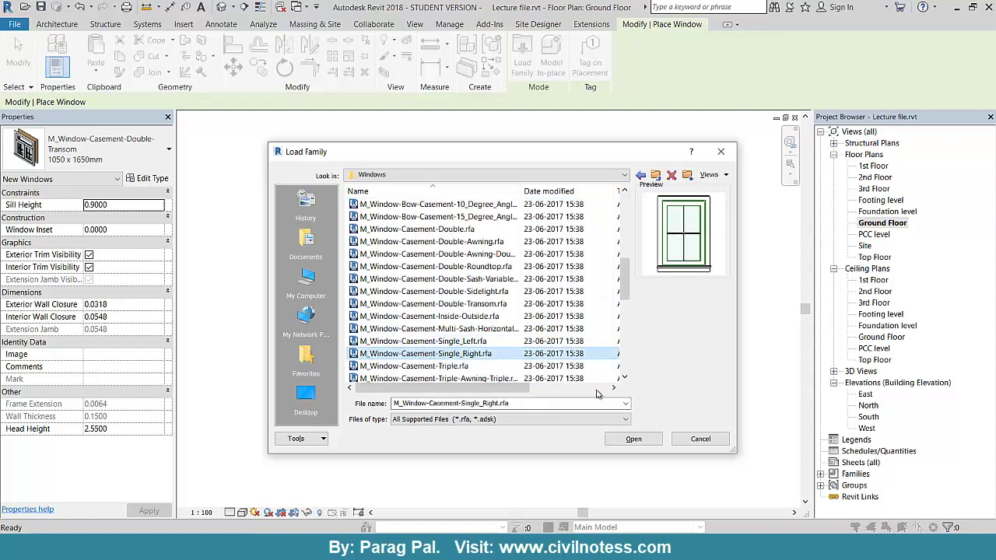
{"action": "left_click", "coordinate": [639, 438]}
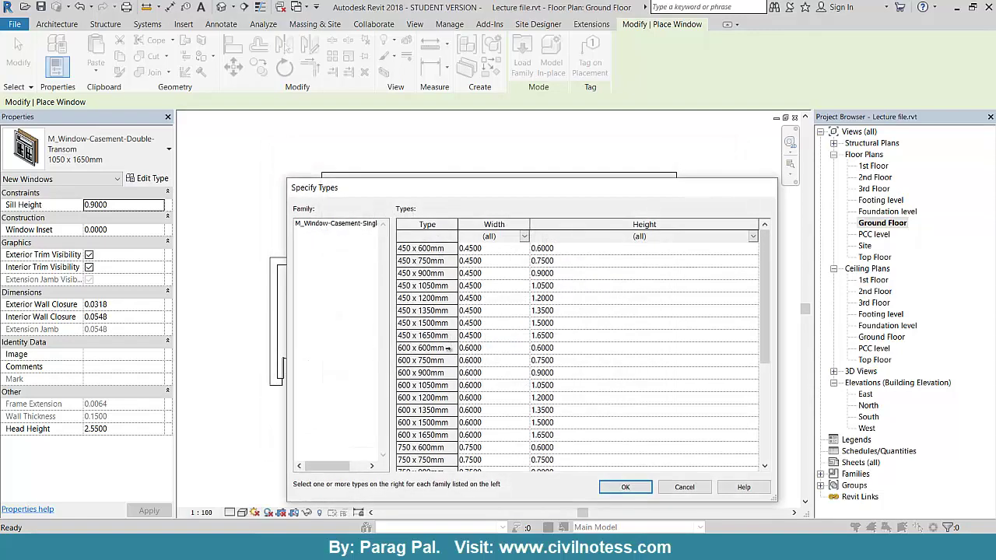
{"action": "scroll", "coordinate": [436, 357], "scroll_direction": "down", "scroll_amount": 5}
{"action": "left_click", "coordinate": [426, 397]}
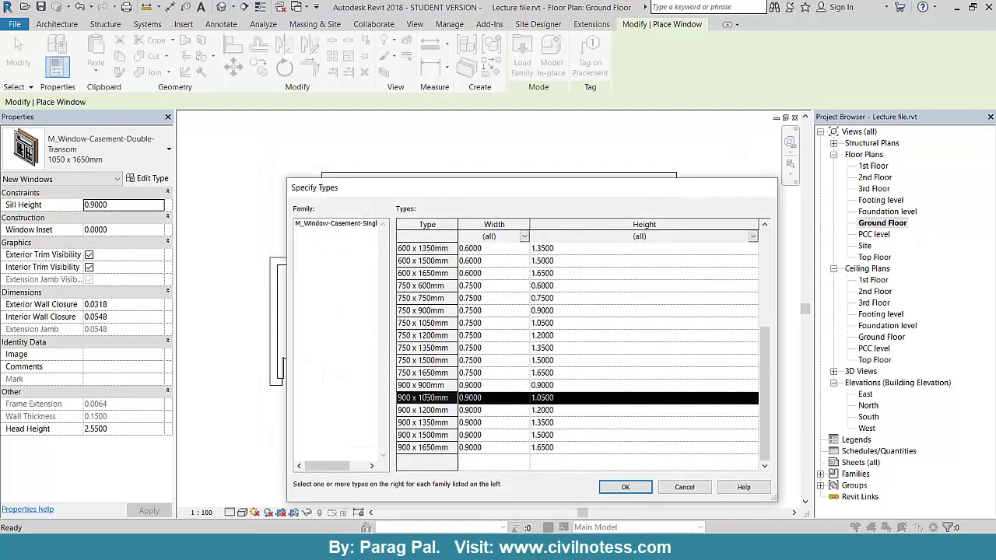
{"action": "left_click", "coordinate": [625, 488]}
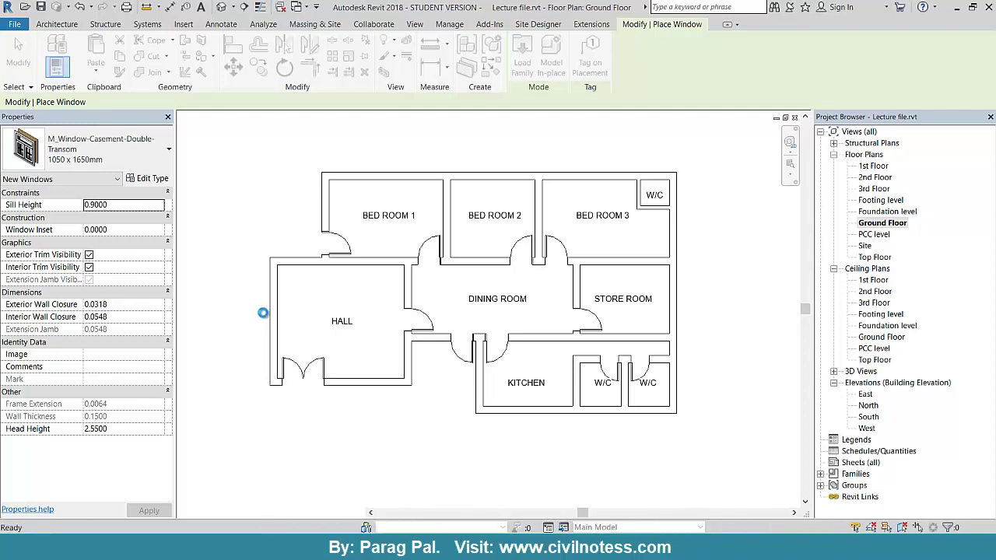
{"action": "scroll", "coordinate": [263, 315], "scroll_direction": "up", "scroll_amount": 2}
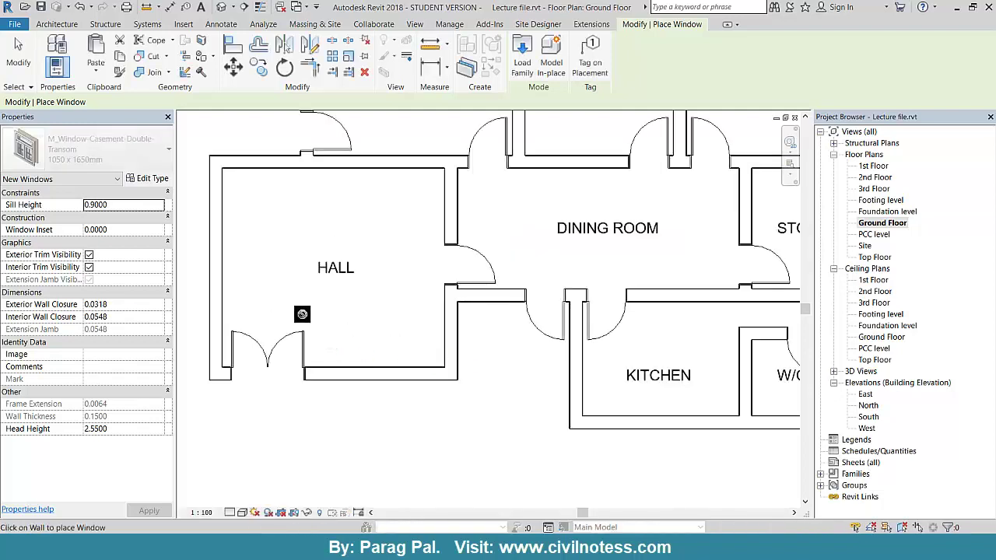
Step: Preview other window families in the library's Windows folder and load M_Window-Casement-Triple-Side-Transom
{"action": "scroll", "coordinate": [301, 313], "scroll_direction": "up", "scroll_amount": 2}
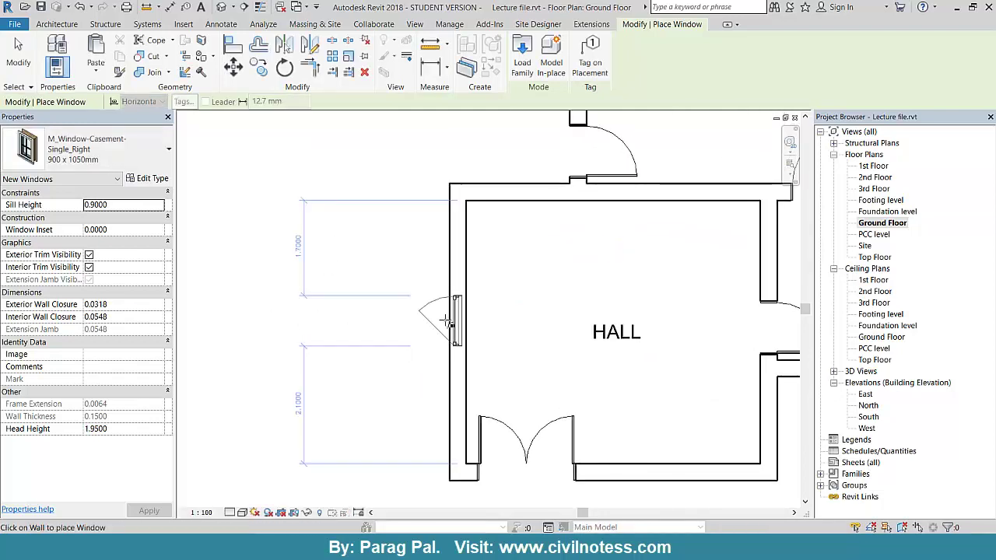
{"action": "left_click", "coordinate": [524, 74]}
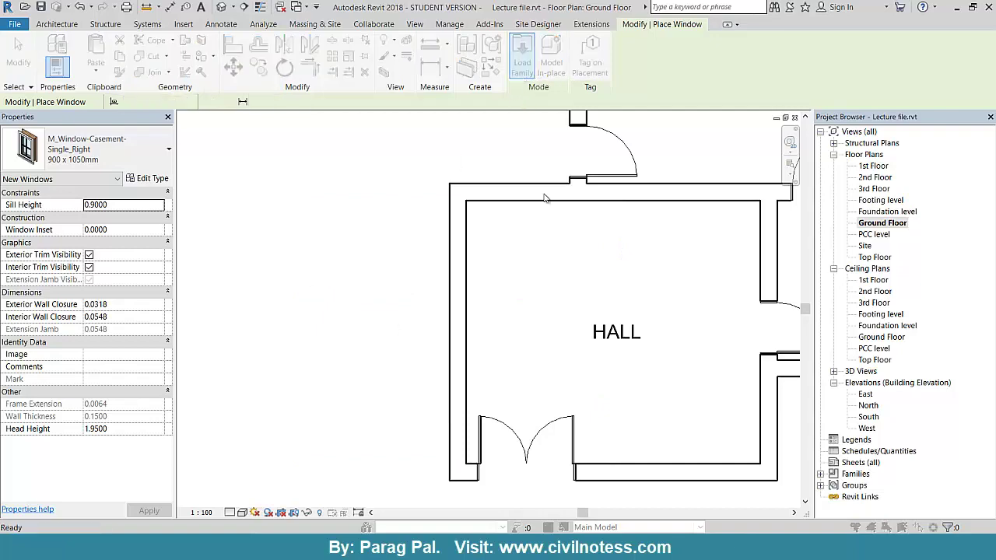
{"action": "scroll", "coordinate": [399, 330], "scroll_direction": "down", "scroll_amount": 3}
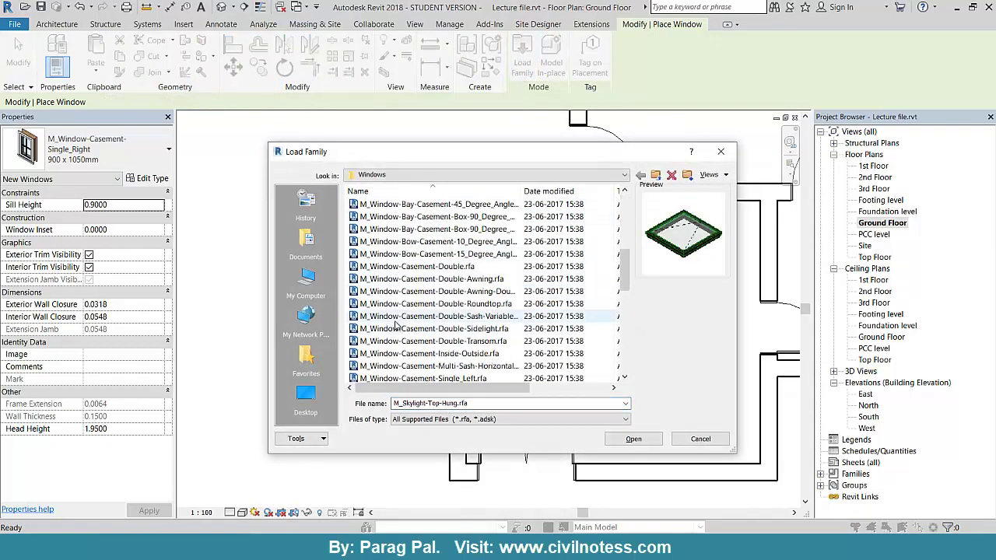
{"action": "left_click", "coordinate": [408, 342]}
{"action": "scroll", "coordinate": [412, 354], "scroll_direction": "down", "scroll_amount": 3}
{"action": "left_click", "coordinate": [411, 331]}
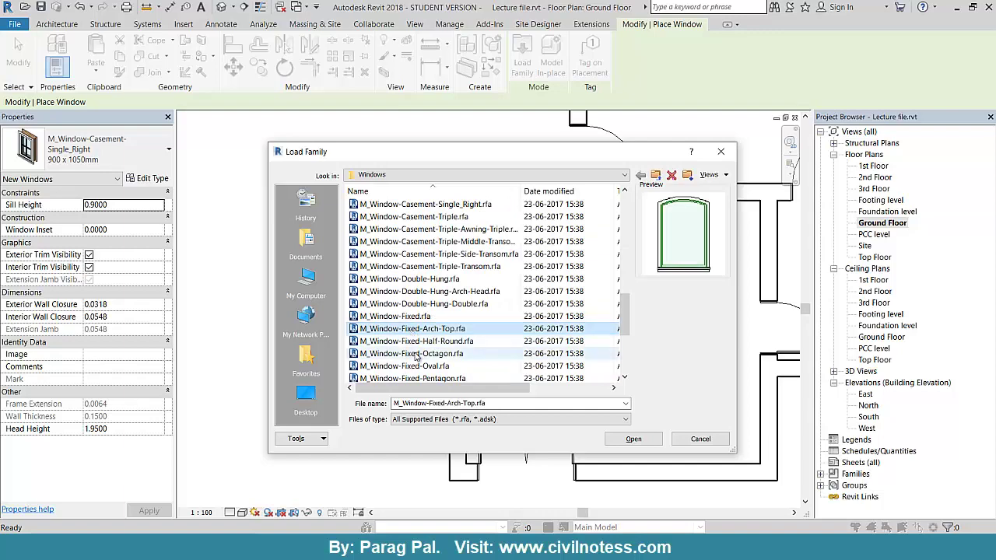
{"action": "left_click", "coordinate": [416, 355]}
{"action": "scroll", "coordinate": [416, 355], "scroll_direction": "down", "scroll_amount": 4}
{"action": "left_click", "coordinate": [413, 330]}
{"action": "left_click", "coordinate": [424, 356]}
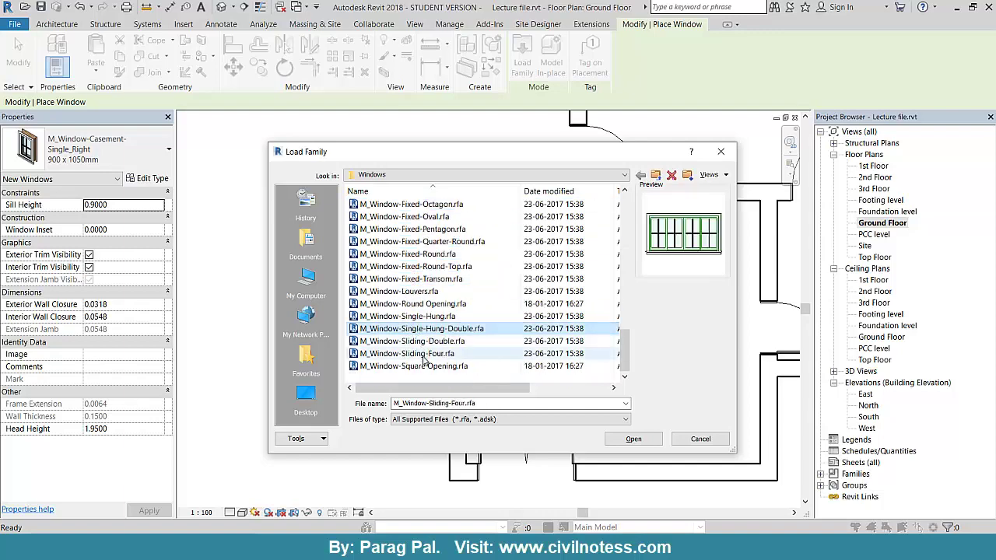
{"action": "scroll", "coordinate": [423, 350], "scroll_direction": "up", "scroll_amount": 8}
{"action": "left_click", "coordinate": [420, 328]}
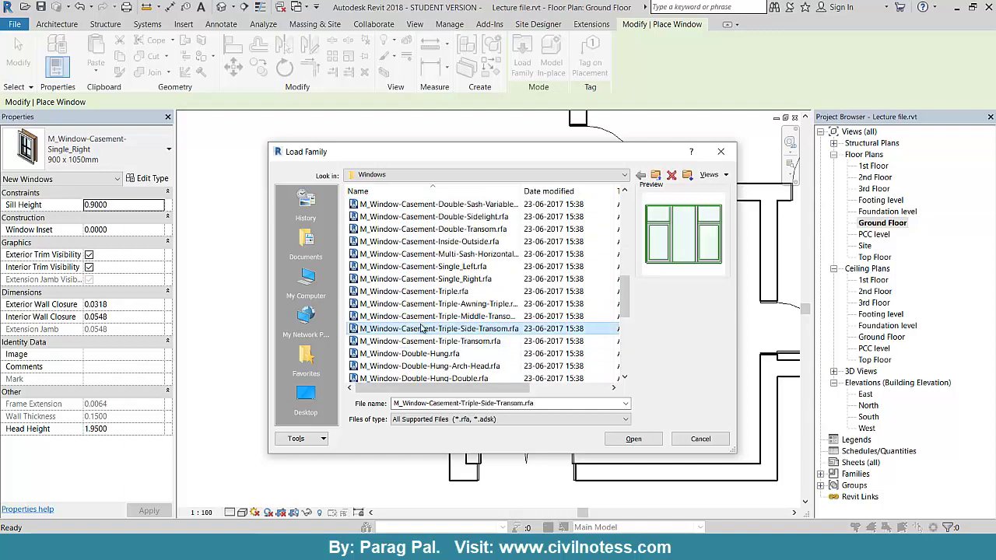
{"action": "left_click", "coordinate": [632, 439]}
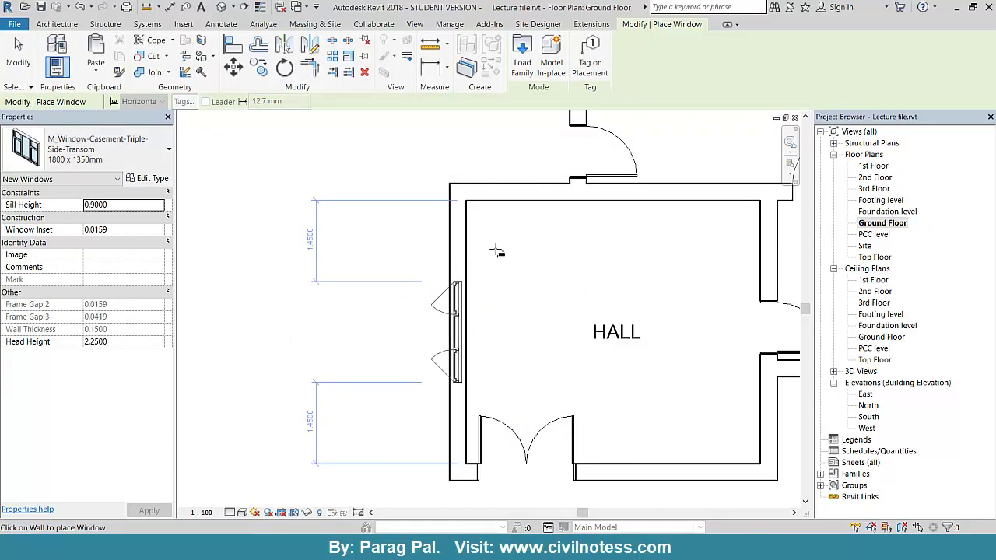
Step: Place M_Window-Casement-Triple-Side-Transom 1800 x 1350mm windows midway along the Hall's left wall and at the left end of its top wall
{"action": "left_click", "coordinate": [519, 195]}
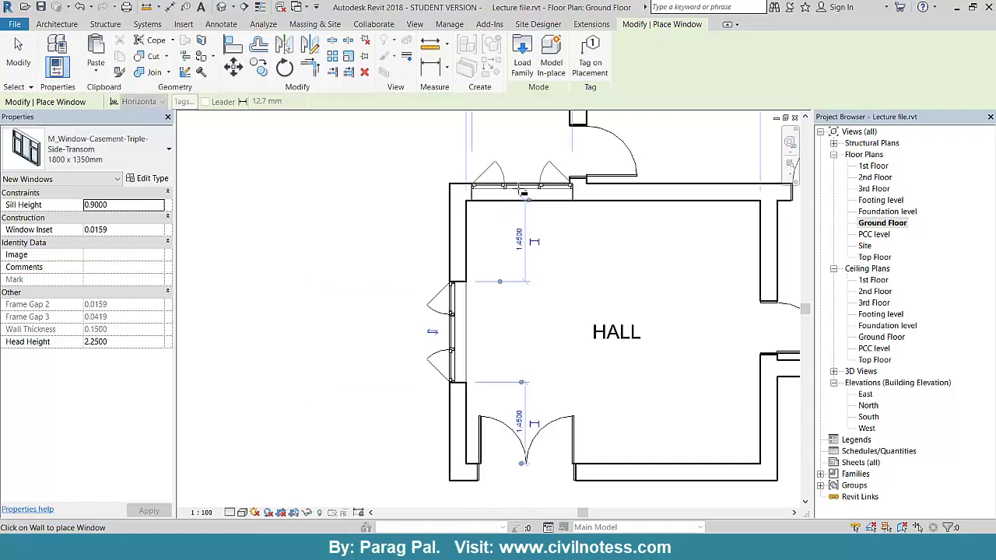
{"action": "left_click", "coordinate": [523, 193]}
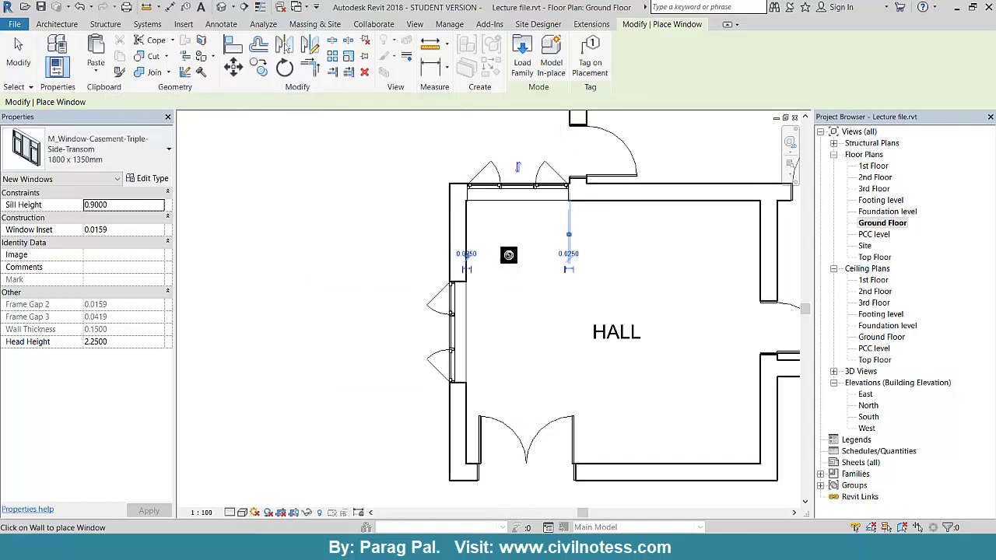
Step: Place 1800 x 1350mm triple casement windows in the top walls of Bed Rooms 1, 2 and 3, about 1.2, 0.85 and 1.4 m from their left walls
{"action": "scroll", "coordinate": [498, 289], "scroll_direction": "down", "scroll_amount": 3}
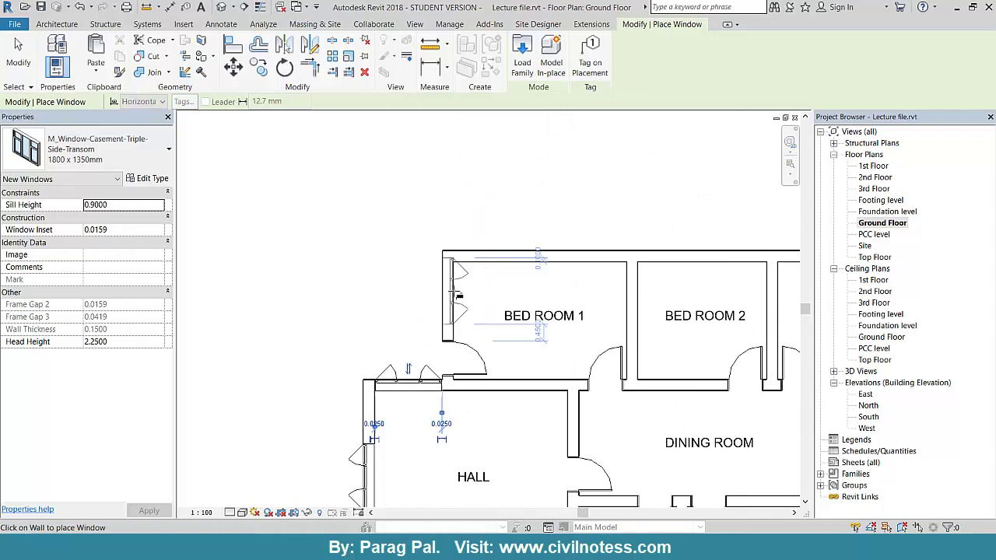
{"action": "left_click", "coordinate": [532, 257]}
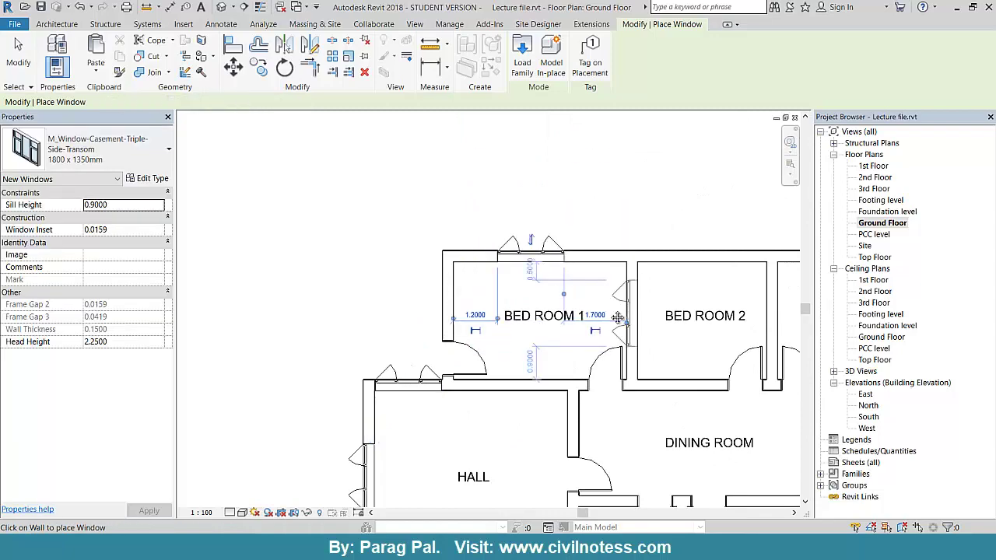
{"action": "middle_click_drag", "start_coordinate": [681, 263], "coordinate": [489, 298]}
{"action": "left_click", "coordinate": [516, 288]}
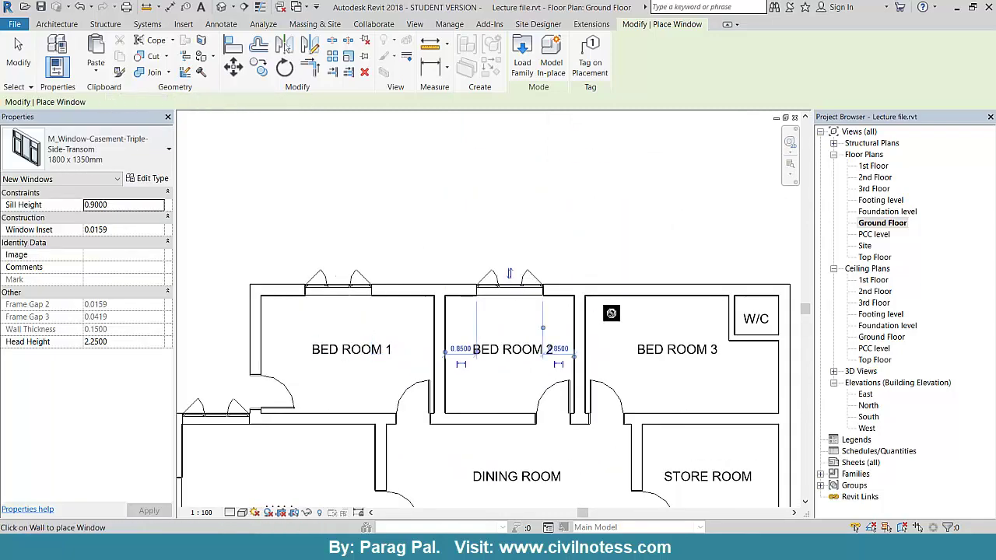
{"action": "middle_click_drag", "start_coordinate": [606, 322], "coordinate": [492, 337]}
{"action": "left_click", "coordinate": [556, 298]}
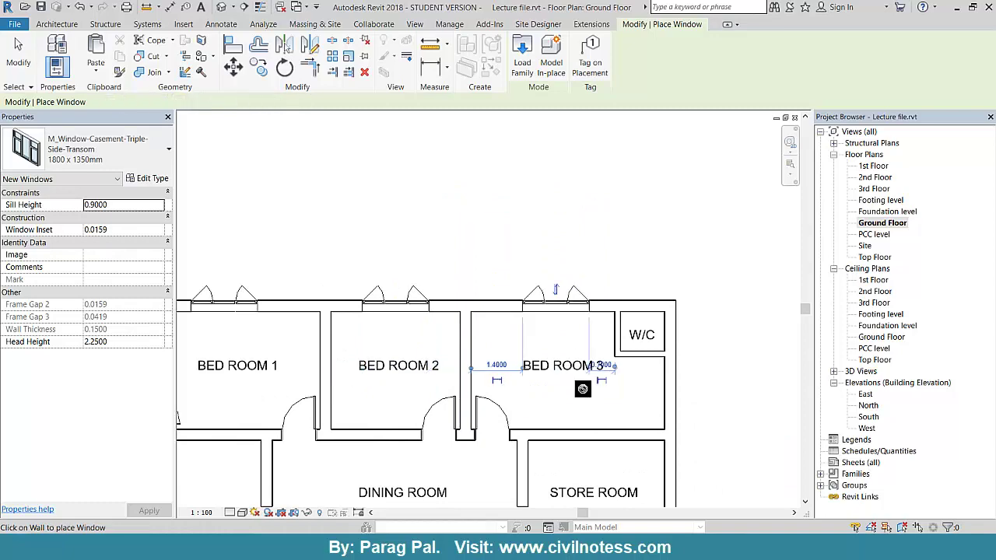
Step: Place 1800 x 1350mm triple casement windows midway along the Store Room's right wall and the Kitchen's bottom wall
{"action": "middle_click_drag", "start_coordinate": [583, 329], "coordinate": [508, 244]}
{"action": "middle_click_drag", "start_coordinate": [516, 338], "coordinate": [530, 308]}
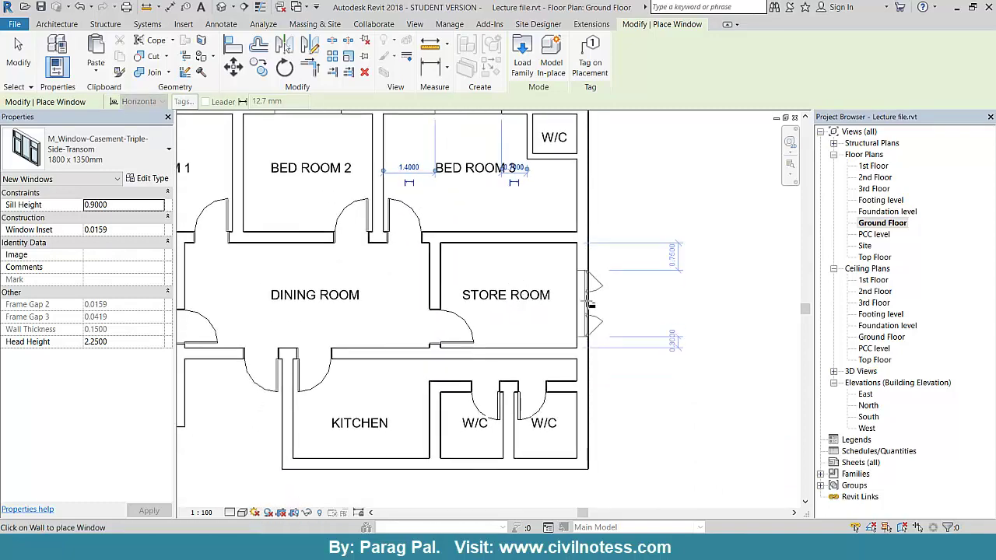
{"action": "left_click", "coordinate": [591, 303]}
{"action": "middle_click_drag", "start_coordinate": [364, 473], "coordinate": [465, 372]}
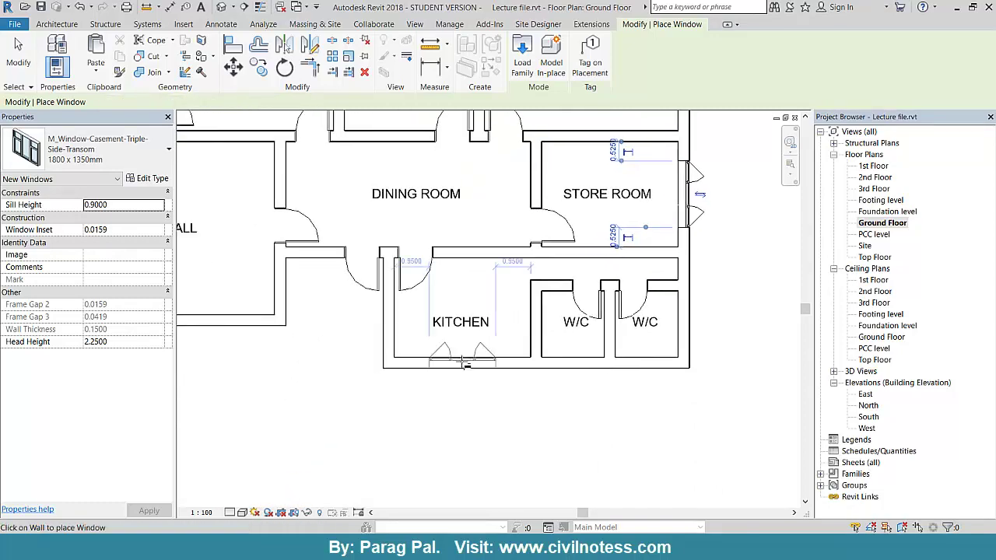
{"action": "left_click", "coordinate": [465, 371]}
{"action": "scroll", "coordinate": [346, 389], "scroll_direction": "down", "scroll_amount": 2}
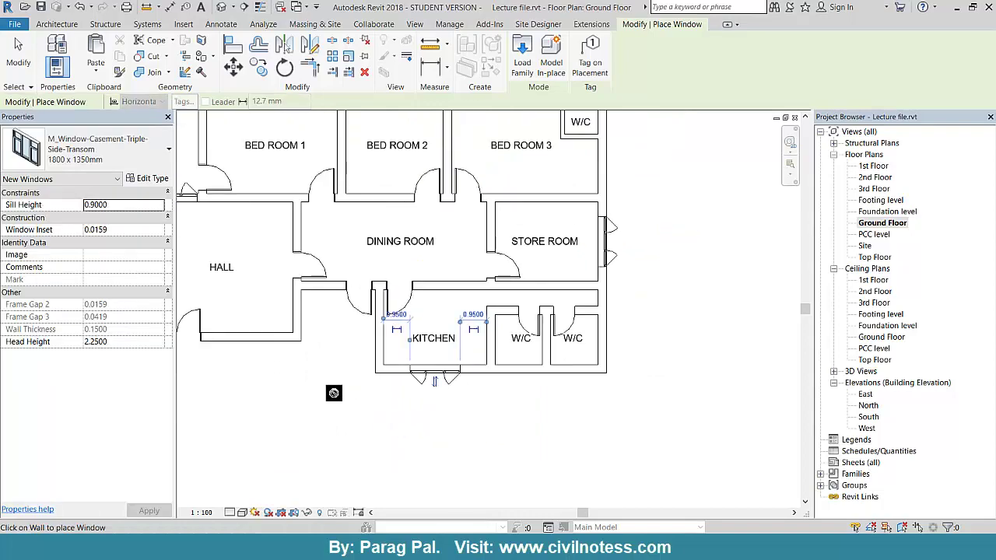
Step: Add an aligned dimension above the plan from Bed Room 1's left wall to Bed Room 3's right wall
{"action": "middle_click_drag", "start_coordinate": [334, 351], "coordinate": [487, 391]}
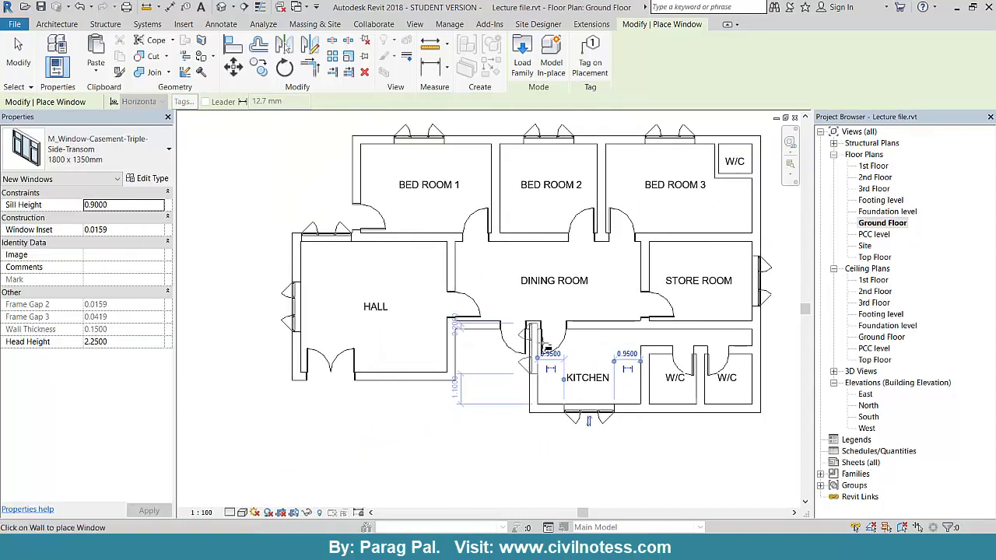
{"action": "scroll", "coordinate": [513, 358], "scroll_direction": "down", "scroll_amount": 2}
{"action": "scroll", "coordinate": [424, 336], "scroll_direction": "up", "scroll_amount": 1}
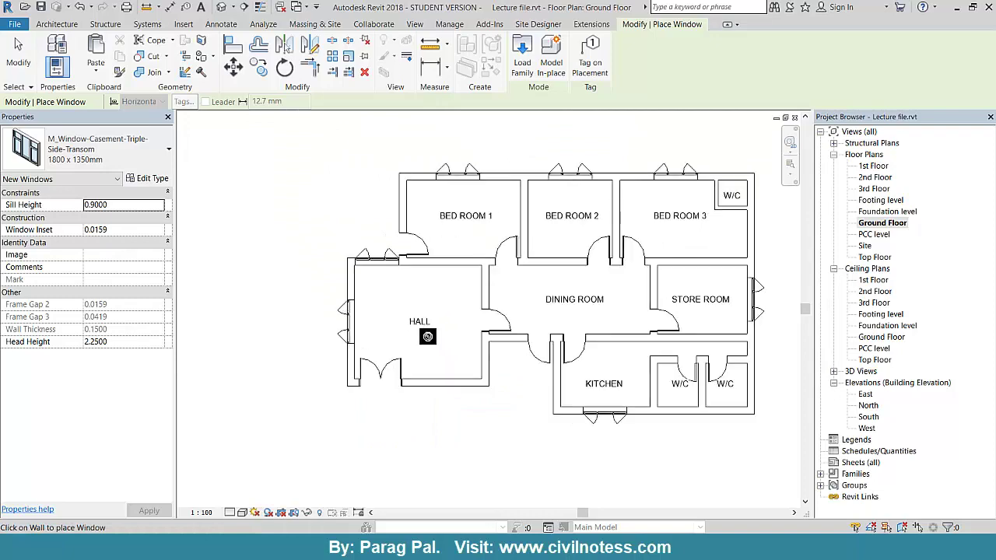
{"action": "scroll", "coordinate": [440, 347], "scroll_direction": "up", "scroll_amount": 2}
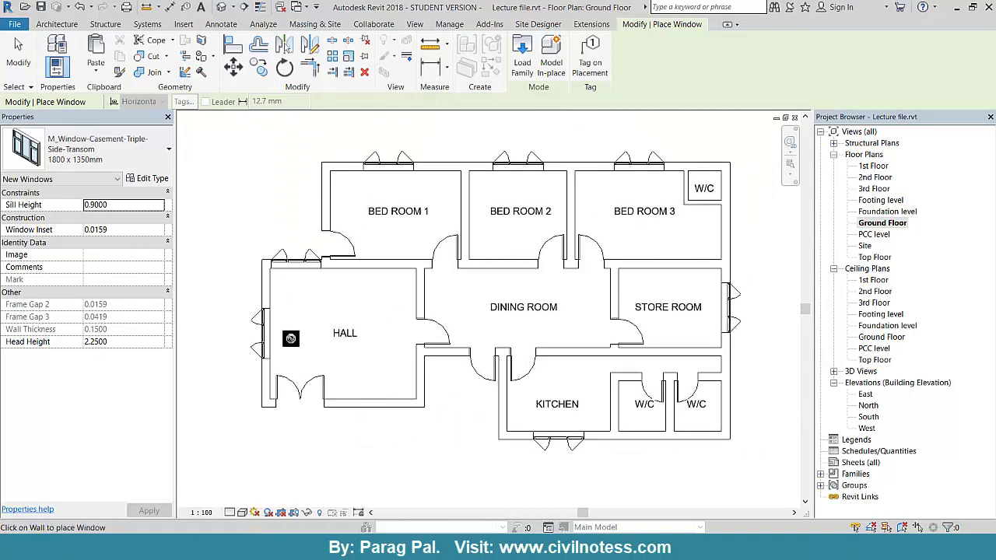
{"action": "left_click", "coordinate": [239, 27]}
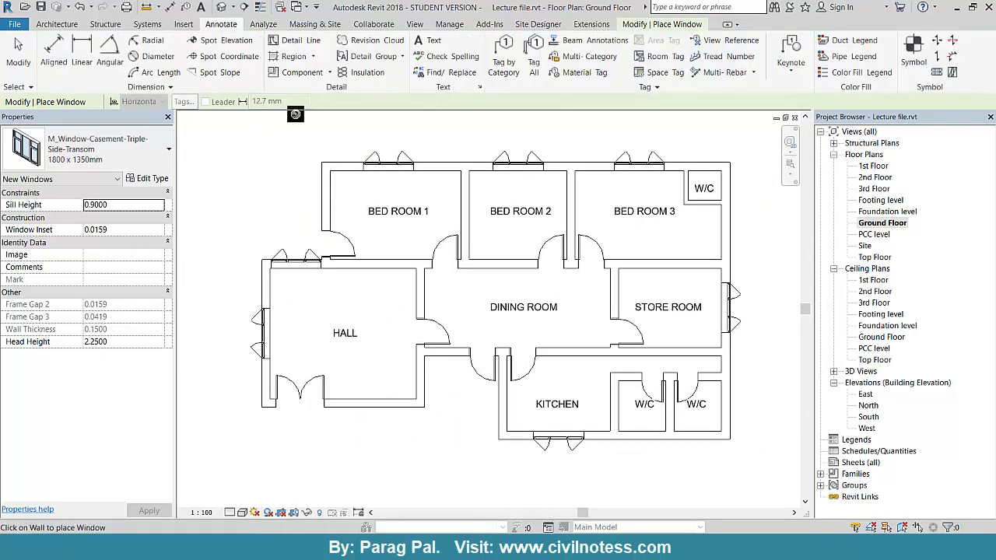
{"action": "left_click", "coordinate": [56, 56]}
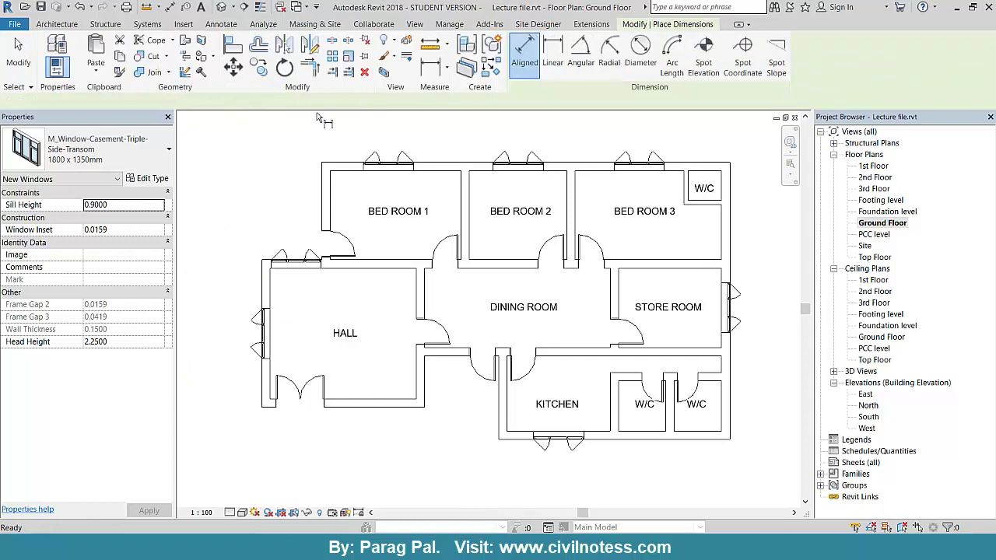
{"action": "left_click", "coordinate": [428, 68]}
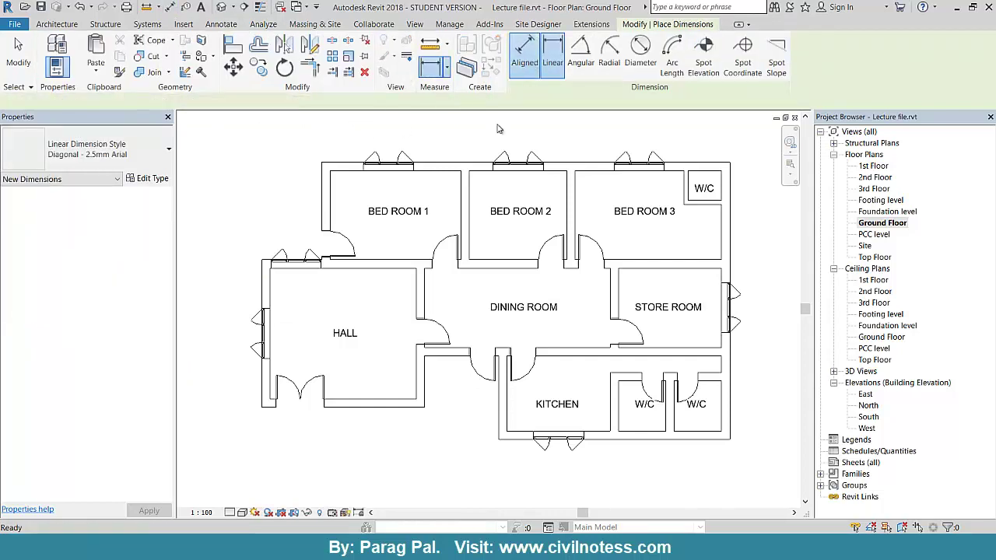
{"action": "key", "text": "d"}
{"action": "key", "text": "i"}
{"action": "left_click", "coordinate": [330, 199]}
{"action": "left_click", "coordinate": [725, 218]}
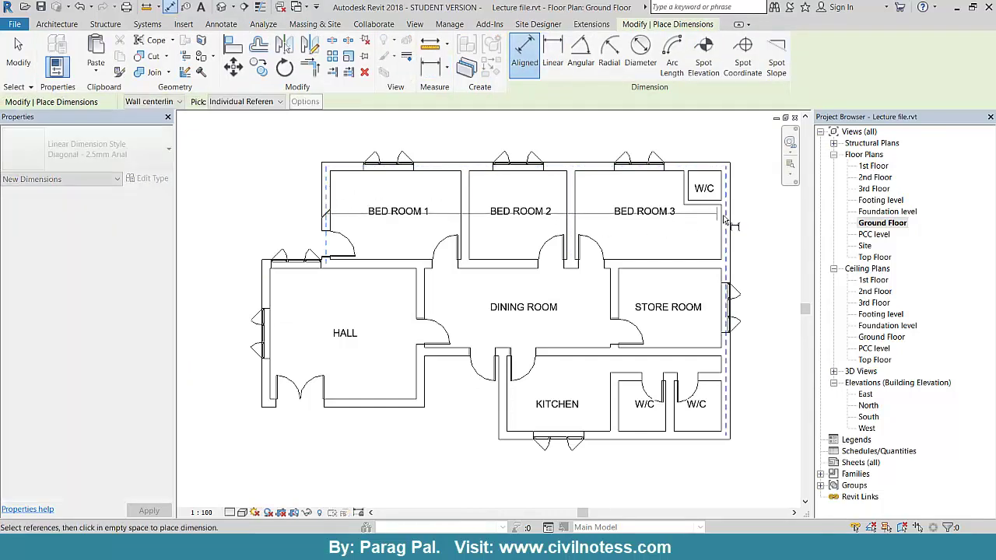
{"action": "left_click", "coordinate": [680, 231]}
{"action": "middle_click_drag", "start_coordinate": [690, 279], "coordinate": [688, 368]}
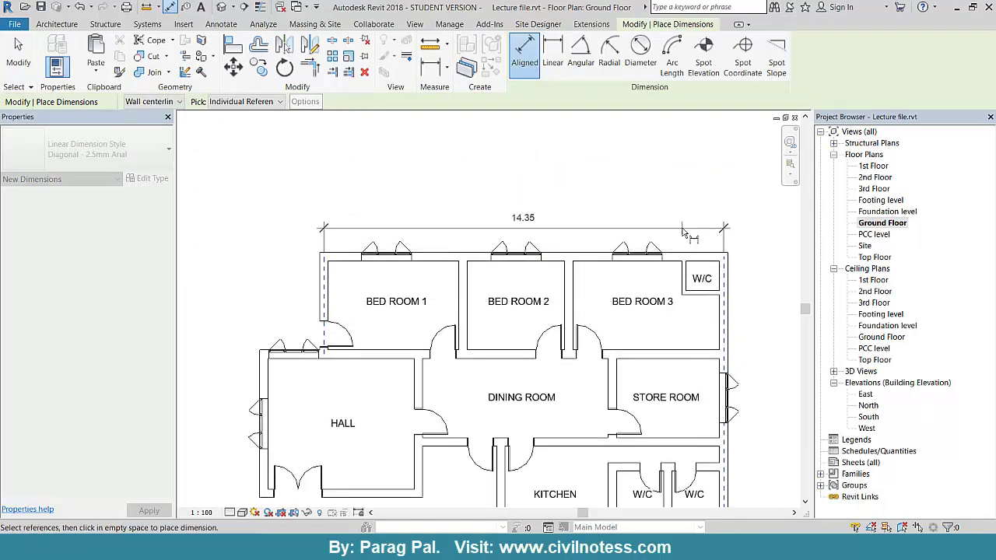
{"action": "left_click", "coordinate": [684, 229]}
Step: Dimension the building's overall depth at its right side, from the bedrooms' top wall to the W/Cs' bottom wall
{"action": "middle_click_drag", "start_coordinate": [655, 280], "coordinate": [571, 157]}
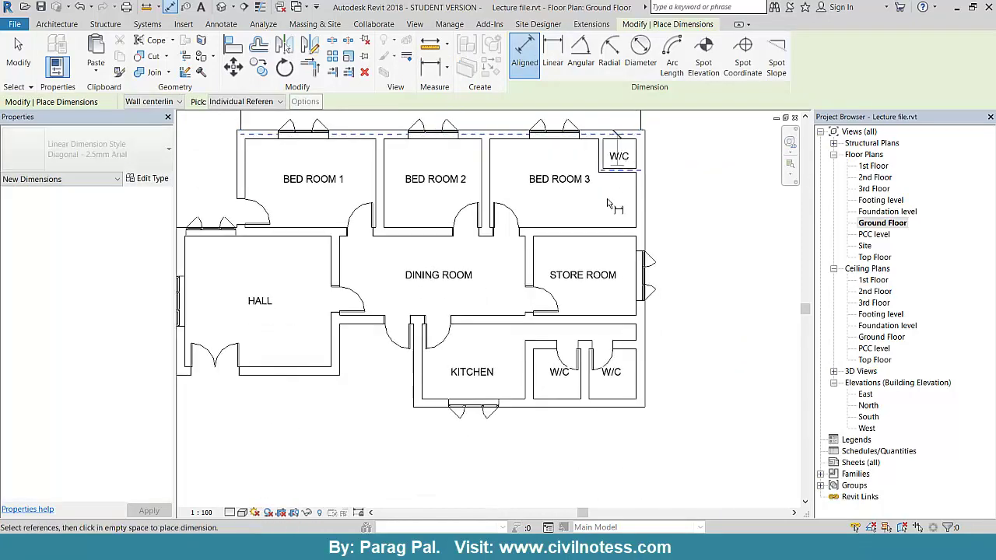
{"action": "left_click", "coordinate": [607, 134]}
{"action": "left_click", "coordinate": [622, 403]}
{"action": "left_click", "coordinate": [698, 406]}
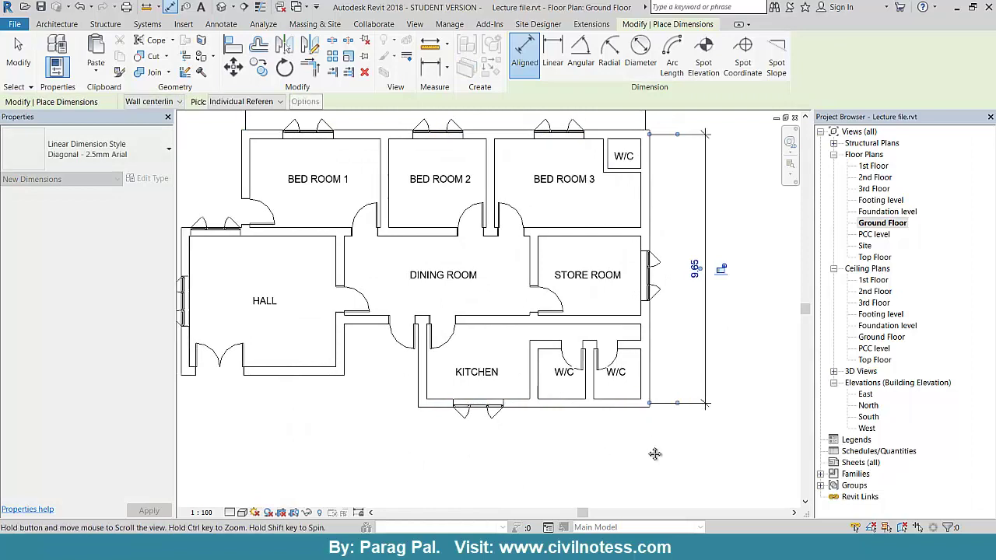
Step: Dimension the building's overall width below the plan, from the Hall's left wall to the building's right exterior wall
{"action": "middle_click_drag", "start_coordinate": [617, 396], "coordinate": [739, 389]}
{"action": "left_click", "coordinate": [764, 389]}
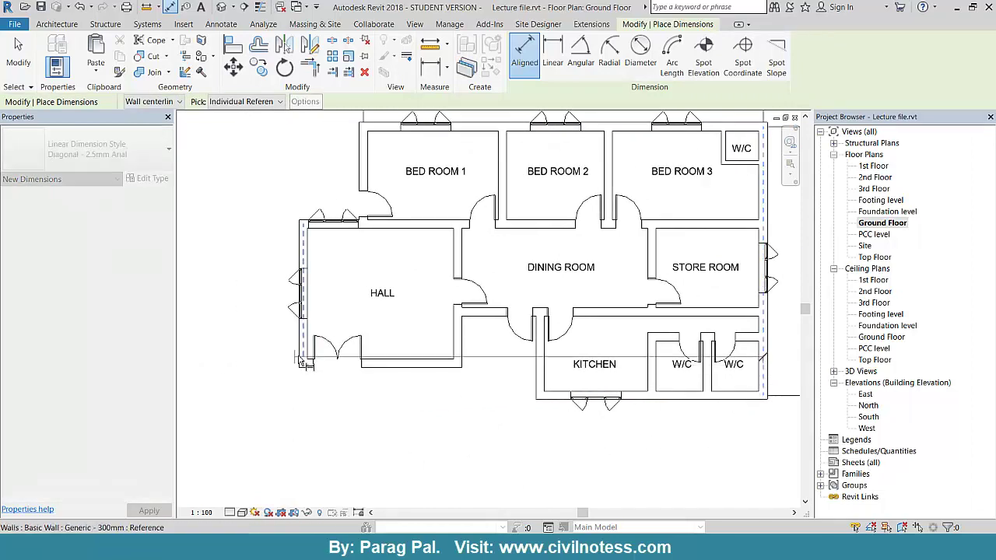
{"action": "left_click", "coordinate": [315, 386]}
{"action": "left_click", "coordinate": [365, 451]}
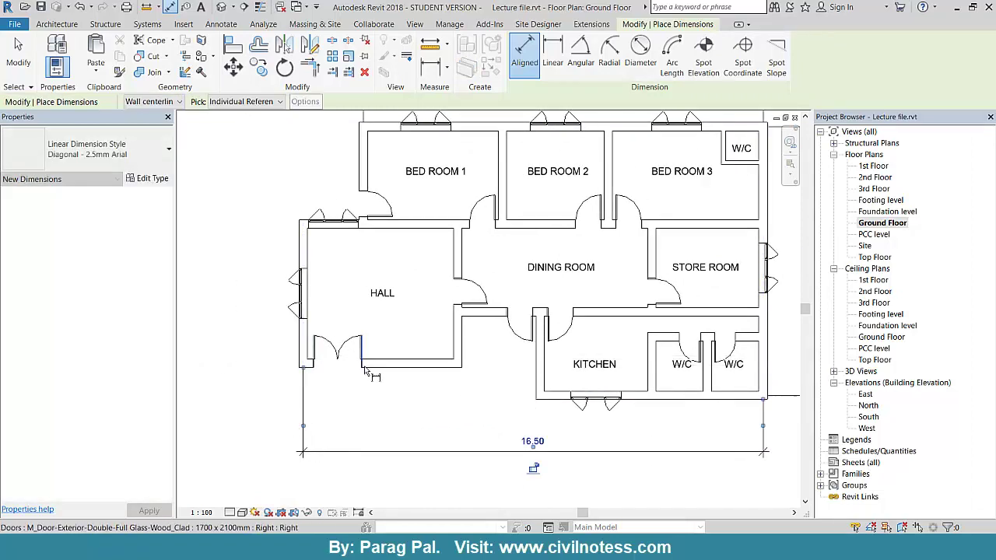
Step: Dimension the depth from the Hall's bottom wall to Bed Room 1's top wall, placing it left of the plan
{"action": "left_click", "coordinate": [377, 367]}
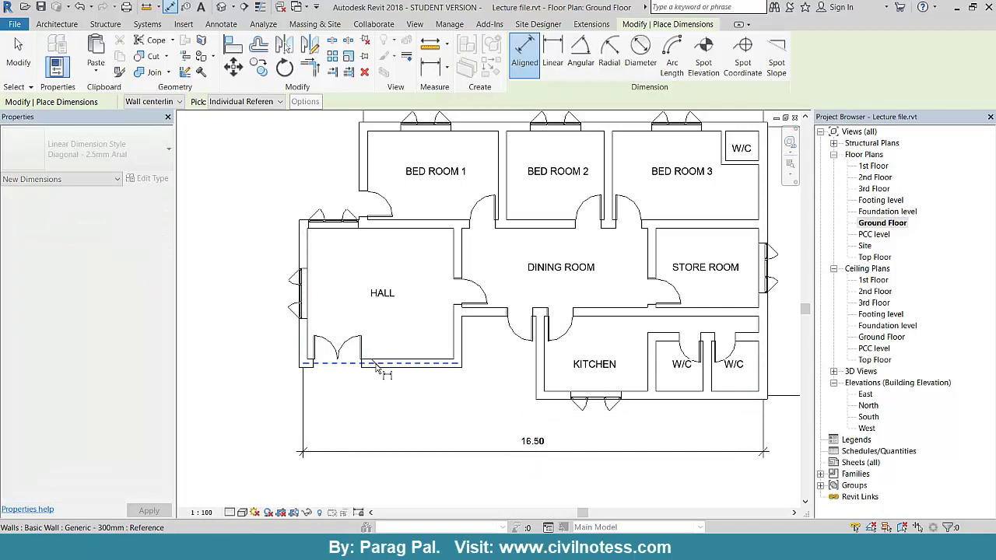
{"action": "left_click", "coordinate": [375, 131]}
{"action": "left_click", "coordinate": [248, 146]}
Step: Dimension the widths of Bed Rooms 1, 2 and 3 between wall centerlines above the plan, with Bed Room 2's dimension raised above the others
{"action": "middle_click_drag", "start_coordinate": [345, 198], "coordinate": [293, 366]}
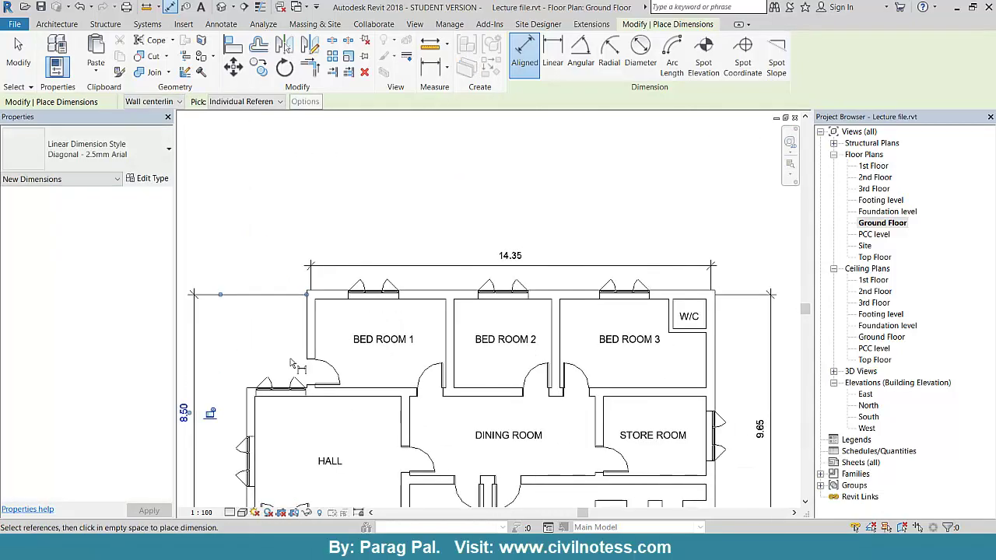
{"action": "left_click", "coordinate": [308, 336]}
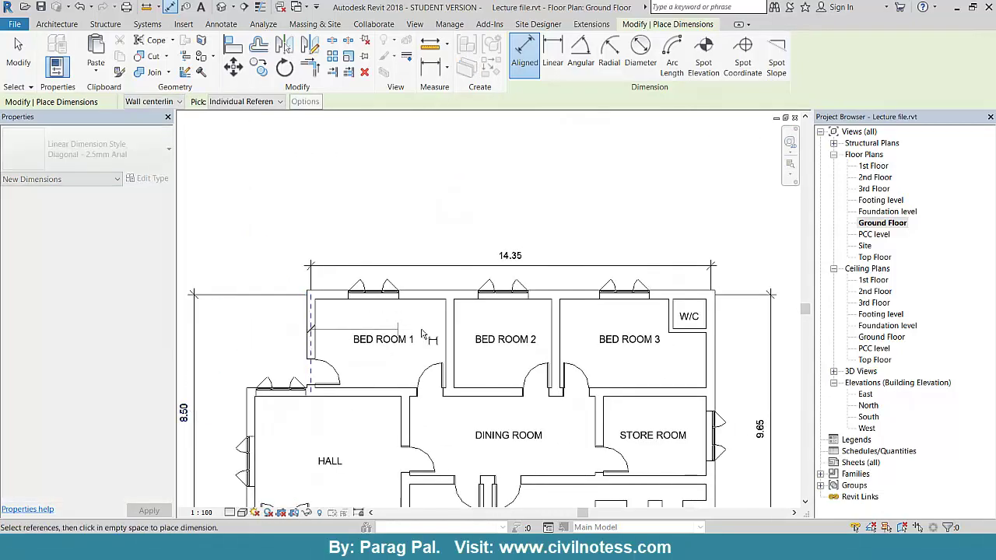
{"action": "left_click", "coordinate": [453, 266]}
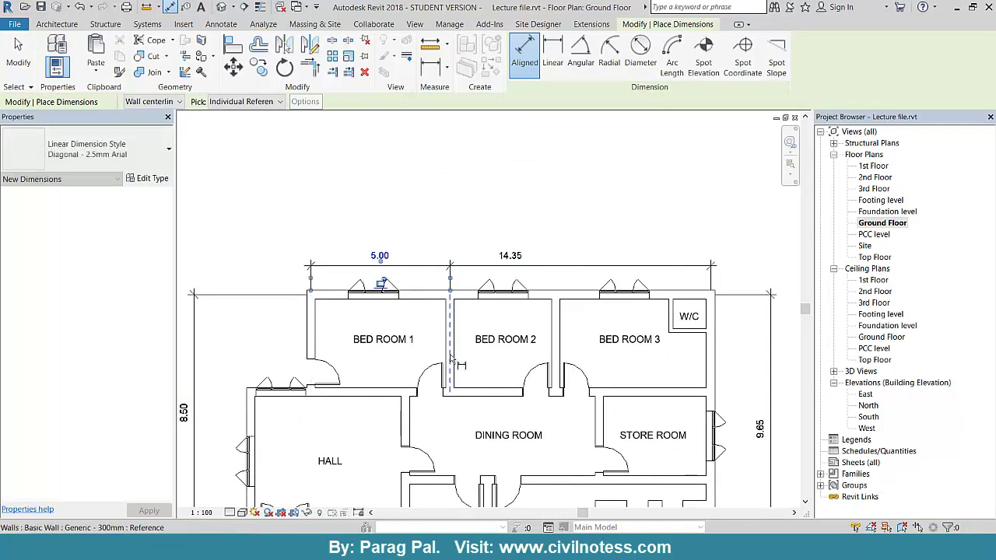
{"action": "left_click", "coordinate": [450, 357]}
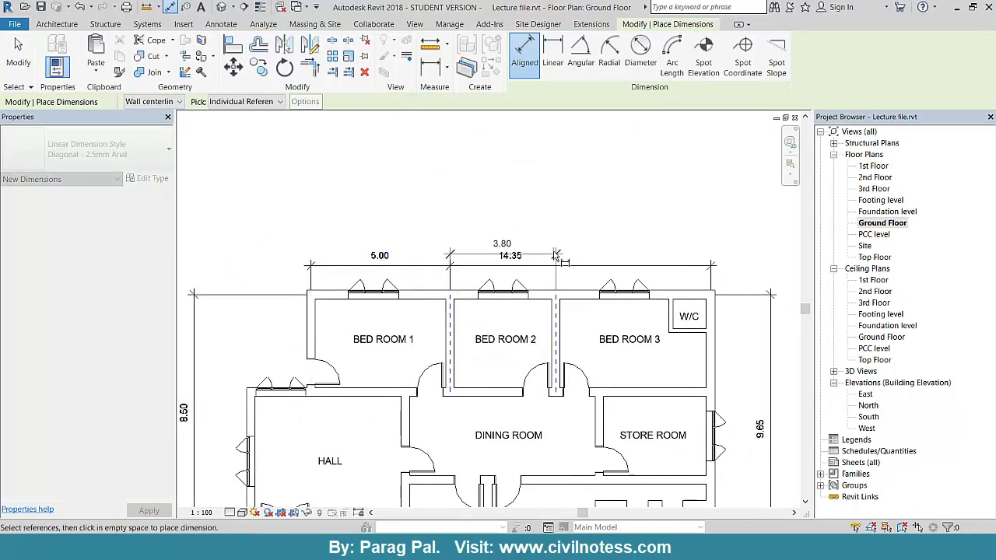
{"action": "left_click", "coordinate": [553, 243]}
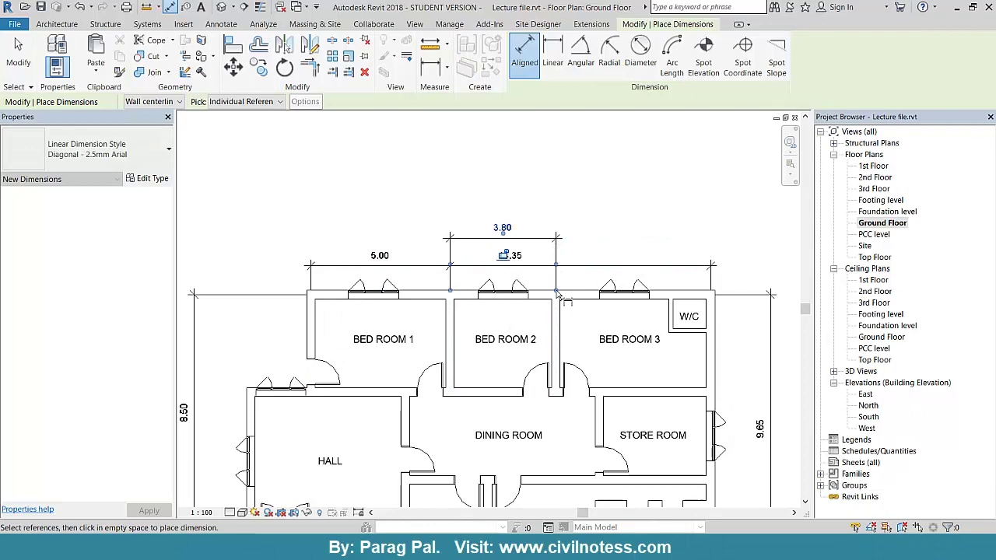
{"action": "left_click", "coordinate": [556, 354]}
{"action": "left_click", "coordinate": [711, 352]}
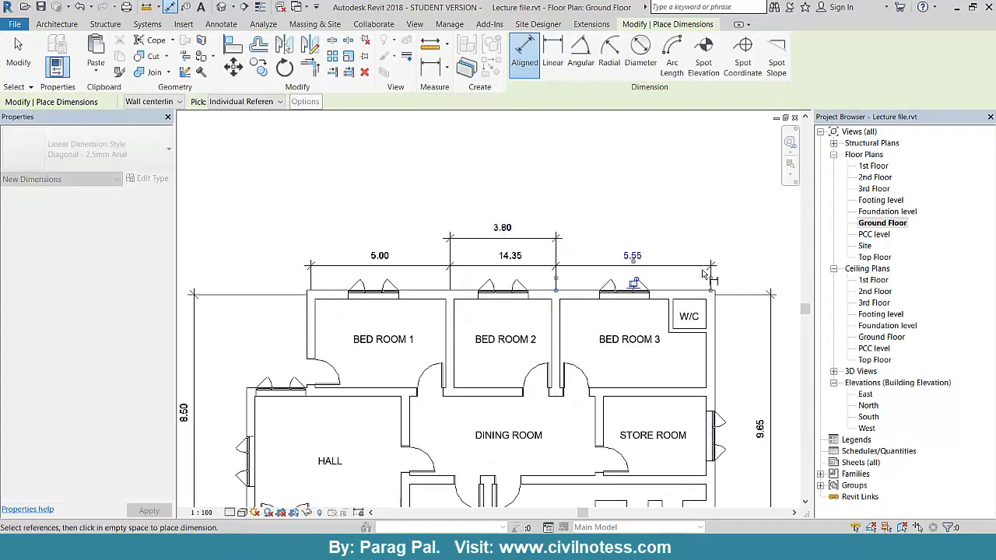
Step: Dimension the depths of the upper W/C and of Bed Room 3 between wall centerlines, placing both right of the plan
{"action": "middle_click_drag", "start_coordinate": [703, 274], "coordinate": [521, 241]}
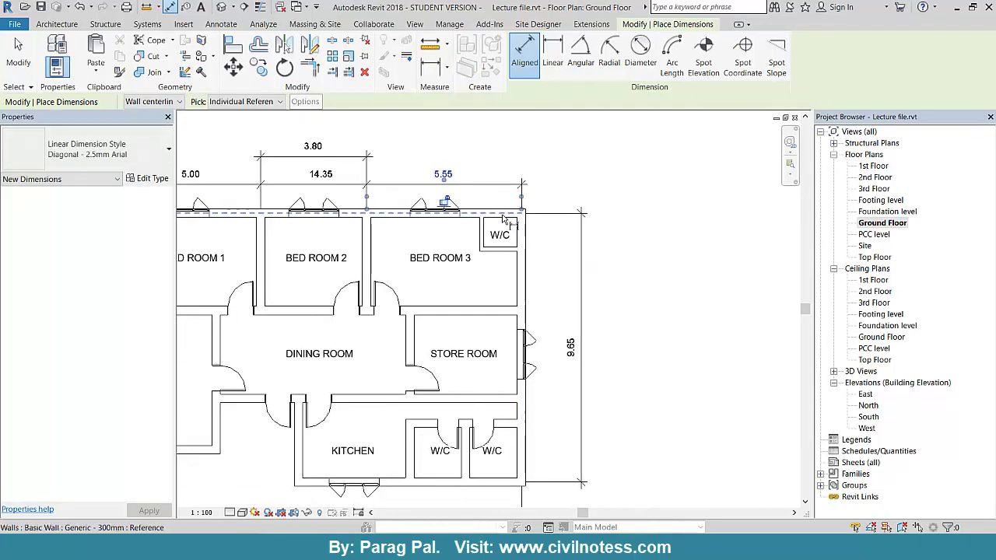
{"action": "left_click", "coordinate": [503, 220]}
{"action": "left_click", "coordinate": [498, 215]}
{"action": "left_click", "coordinate": [497, 250]}
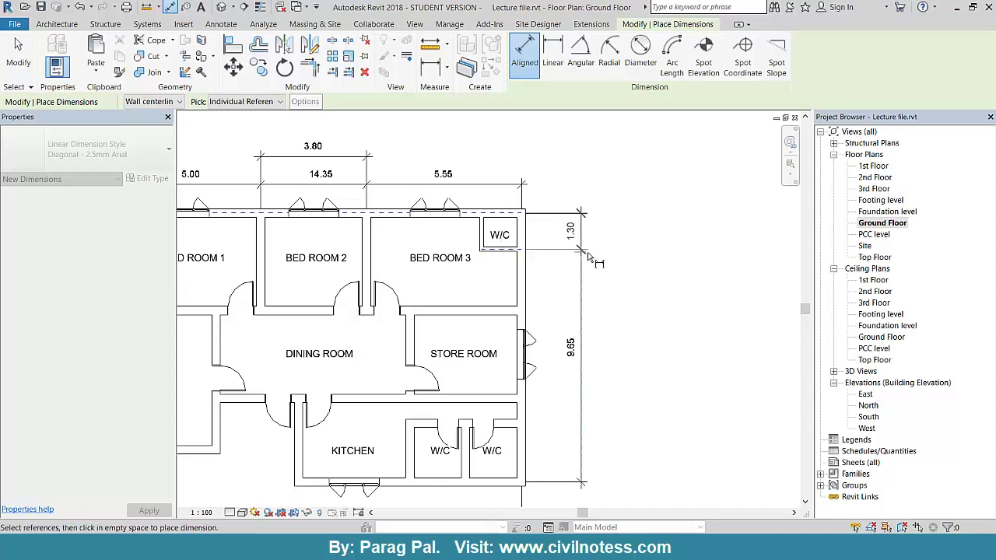
{"action": "left_click", "coordinate": [589, 259]}
{"action": "left_click", "coordinate": [505, 215]}
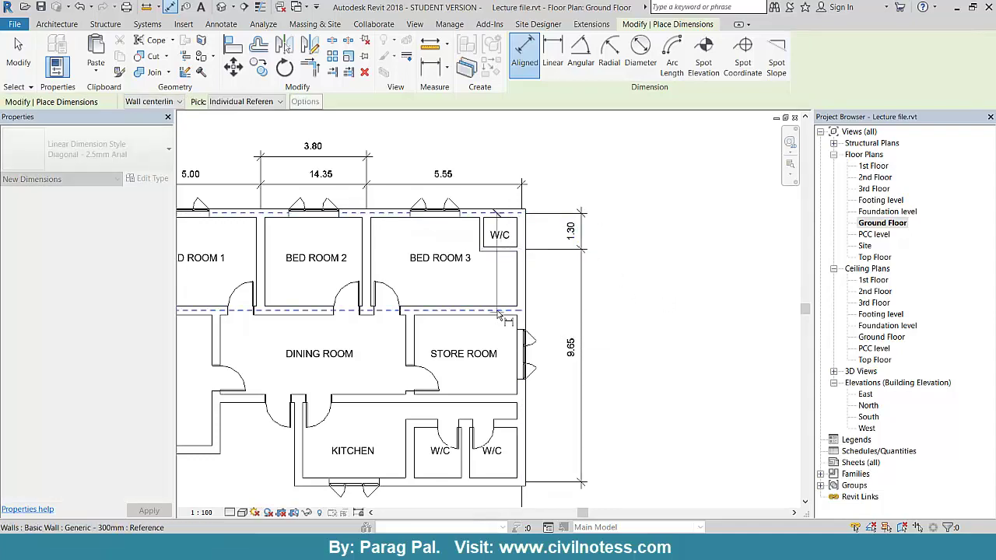
{"action": "left_click", "coordinate": [576, 311]}
Step: Dimension the Store Room's depth and the depth from its bottom wall to the building's bottom wall, in line at the plan's right side
{"action": "middle_click_drag", "start_coordinate": [509, 309], "coordinate": [494, 242]}
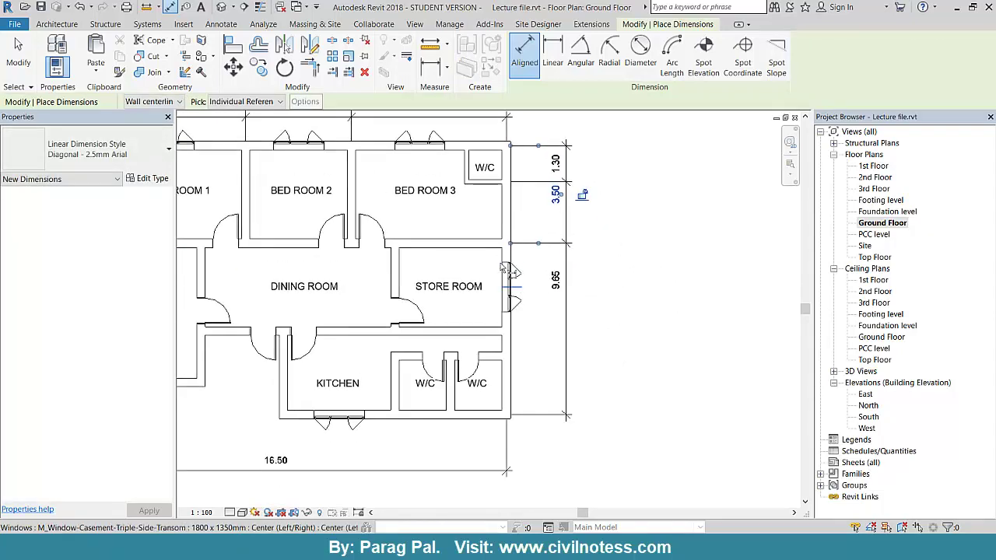
{"action": "left_click", "coordinate": [492, 247]}
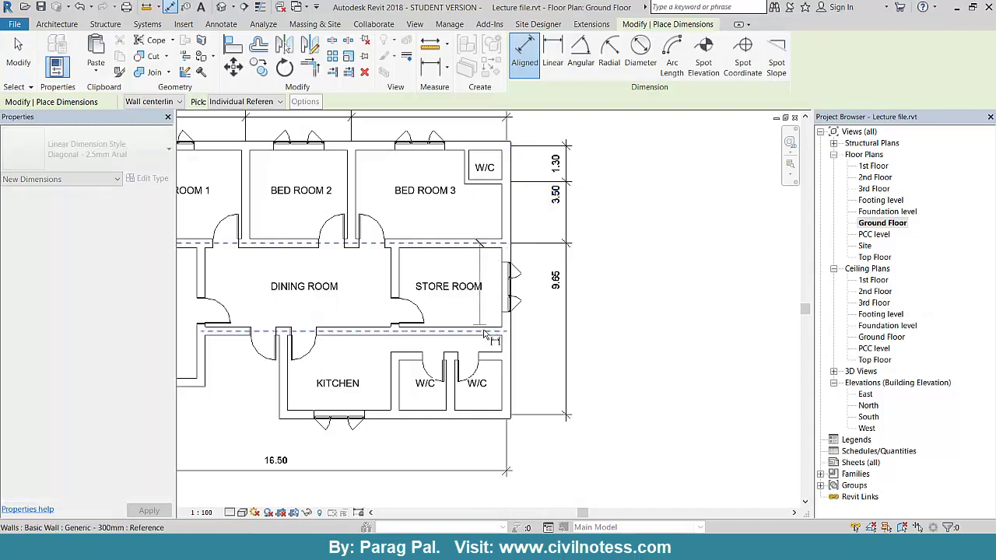
{"action": "left_click", "coordinate": [565, 335]}
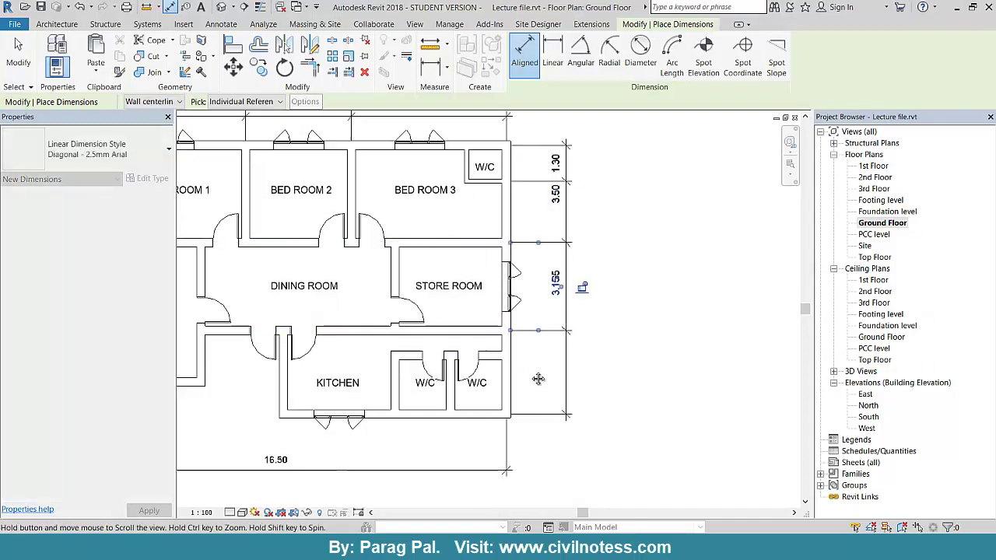
{"action": "middle_click_drag", "start_coordinate": [496, 355], "coordinate": [484, 305]}
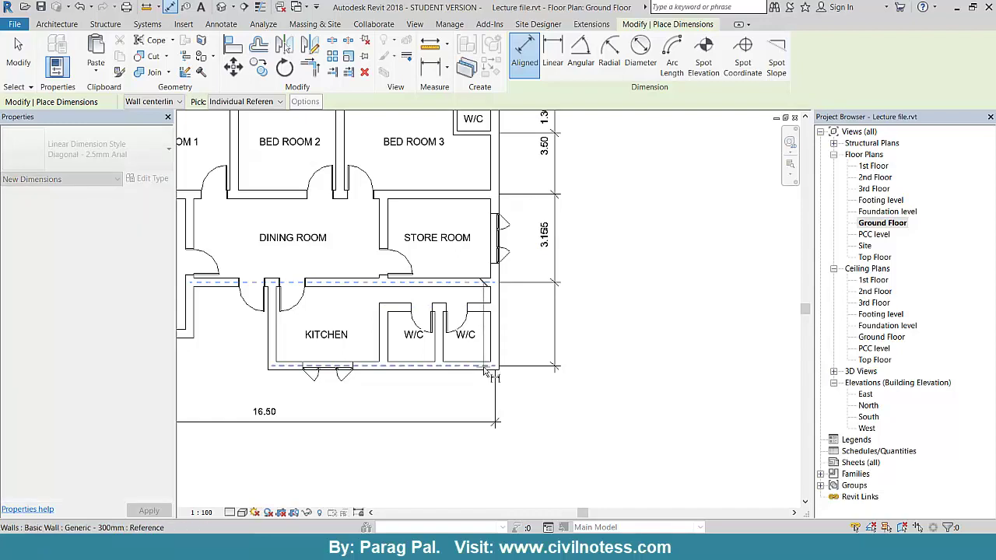
{"action": "left_click", "coordinate": [484, 284]}
{"action": "left_click", "coordinate": [489, 366]}
{"action": "left_click", "coordinate": [560, 326]}
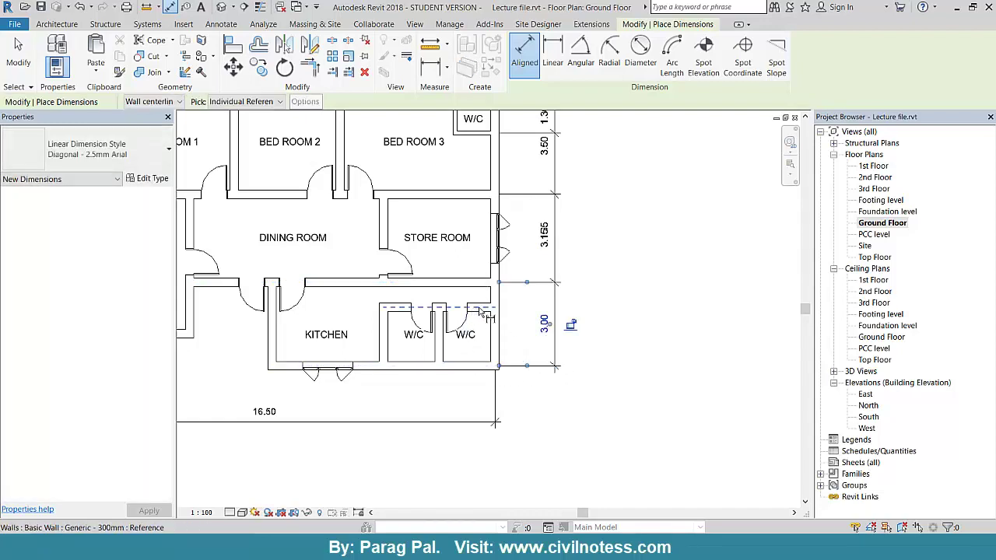
Step: Dimension the depth of the two lower W/Cs, placing it outside the existing dimensions at the plan's right side
{"action": "left_click", "coordinate": [482, 311]}
{"action": "left_click", "coordinate": [523, 368]}
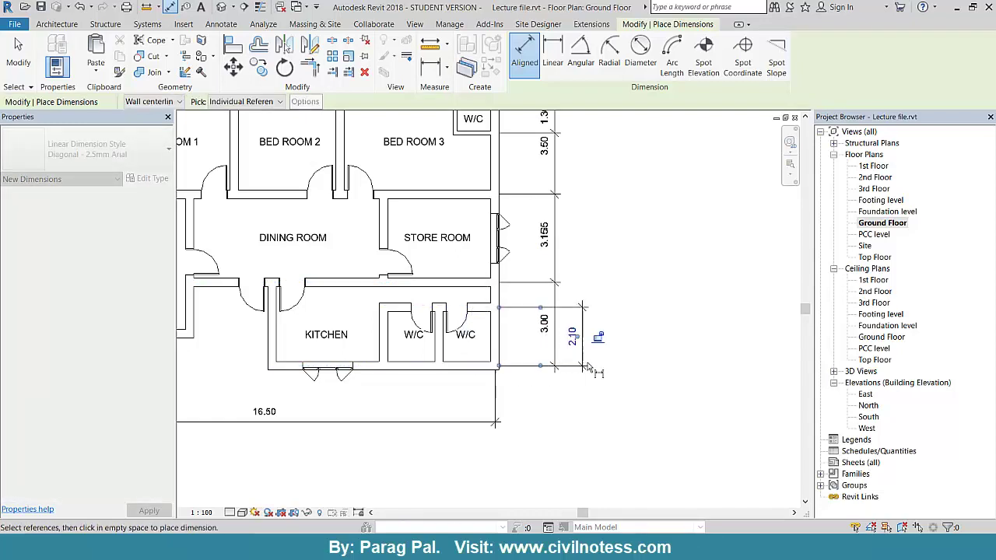
{"action": "left_click", "coordinate": [588, 368]}
Step: Dimension the widths of the two lower W/Cs between wall centerlines, placing both in line with the overall width below the plan
{"action": "left_click", "coordinate": [383, 330]}
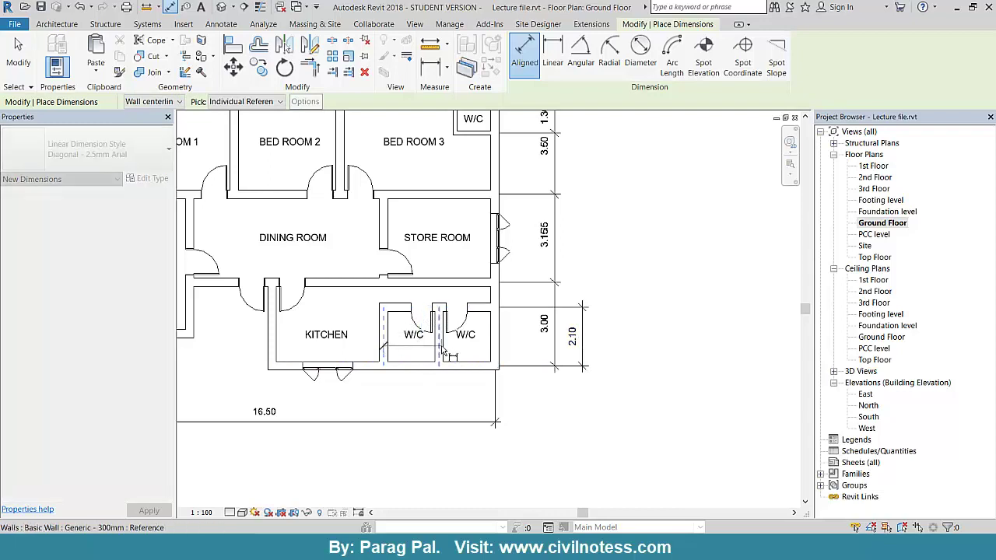
{"action": "left_click", "coordinate": [439, 335]}
{"action": "left_click", "coordinate": [420, 423]}
{"action": "left_click", "coordinate": [446, 345]}
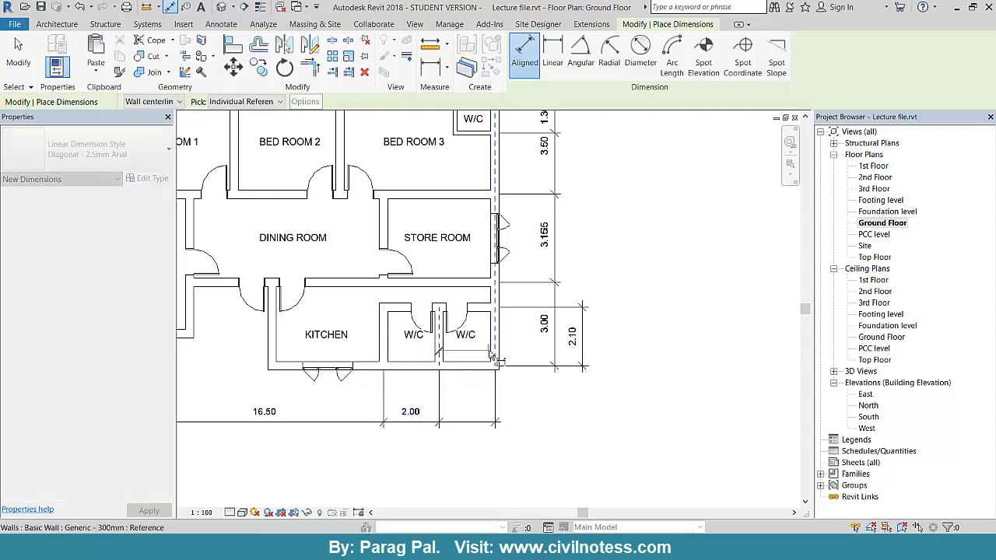
{"action": "left_click", "coordinate": [496, 374]}
{"action": "left_click", "coordinate": [486, 428]}
Step: Dimension the widths of the Kitchen, the gap between Kitchen and Hall, and the Hall along the dimension line below the plan
{"action": "middle_click_drag", "start_coordinate": [276, 390], "coordinate": [385, 365]}
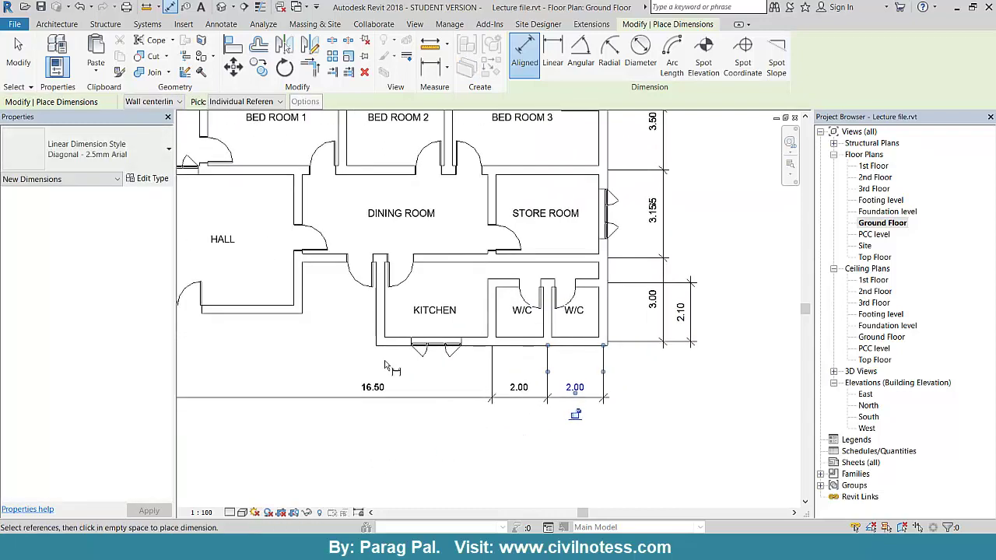
{"action": "left_click", "coordinate": [379, 331]}
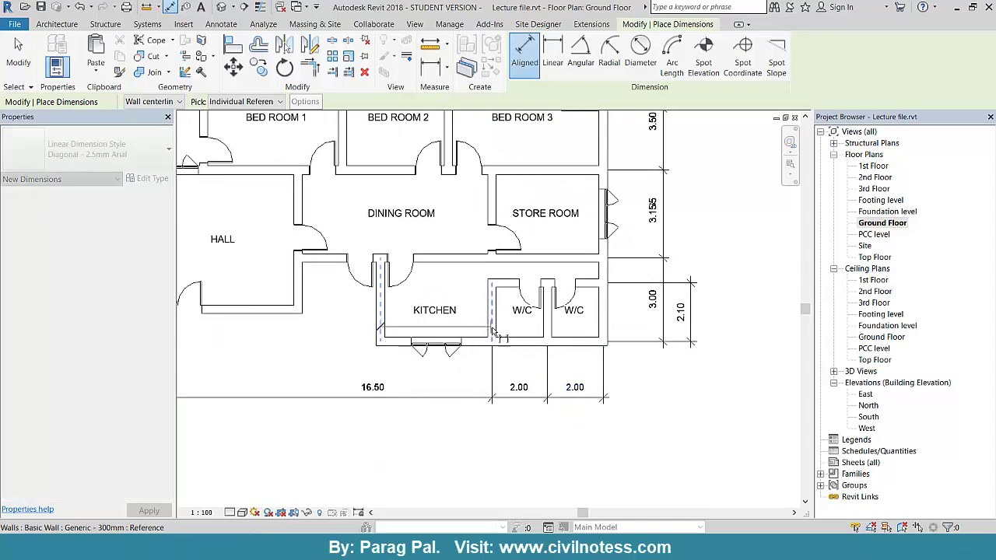
{"action": "left_click", "coordinate": [472, 402]}
{"action": "middle_click_drag", "start_coordinate": [378, 452], "coordinate": [524, 464]}
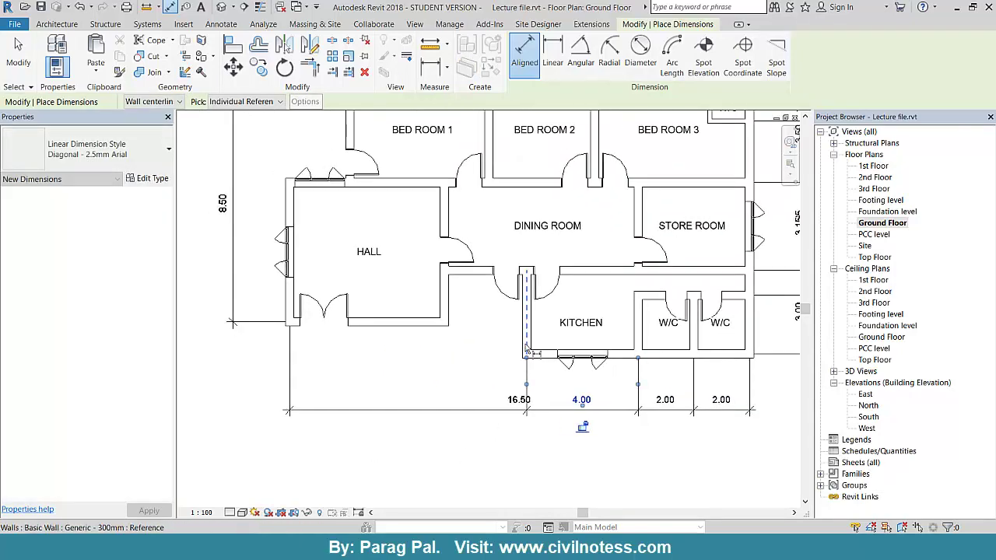
{"action": "left_click", "coordinate": [447, 314]}
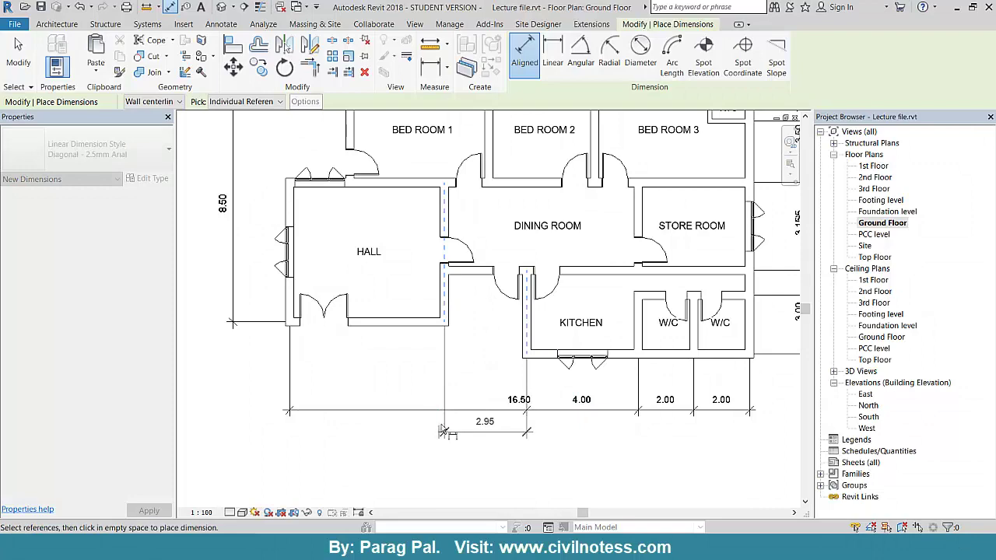
{"action": "left_click", "coordinate": [441, 416]}
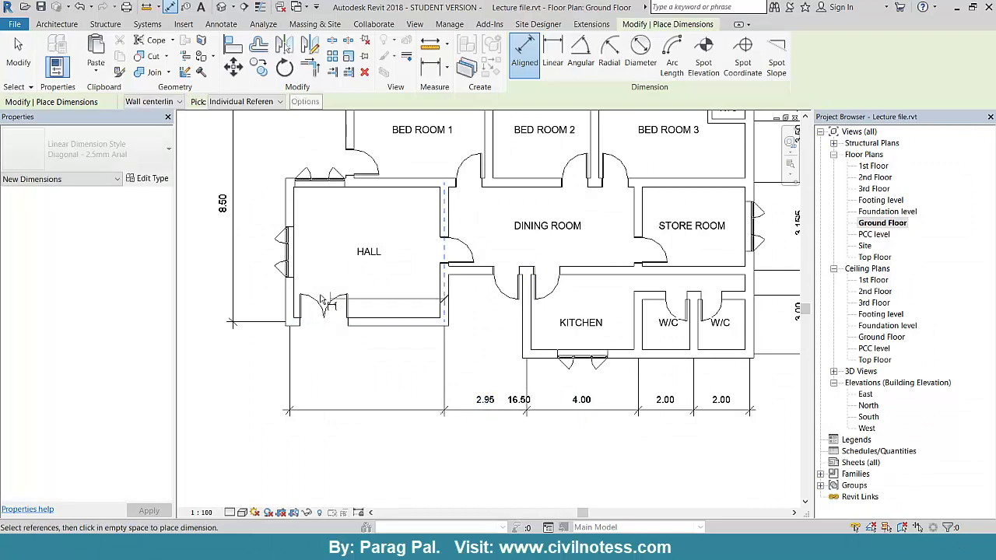
{"action": "left_click", "coordinate": [298, 305]}
{"action": "left_click", "coordinate": [352, 406]}
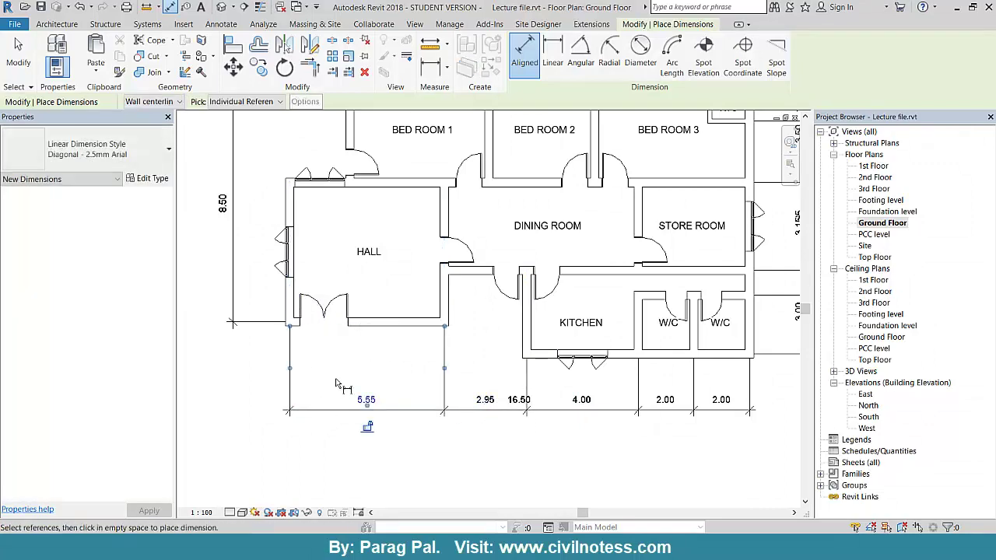
Step: Dimension the width of the Hall's left wall window outside the wall and the Hall's double entrance door below it
{"action": "middle_click_drag", "start_coordinate": [337, 385], "coordinate": [353, 454]}
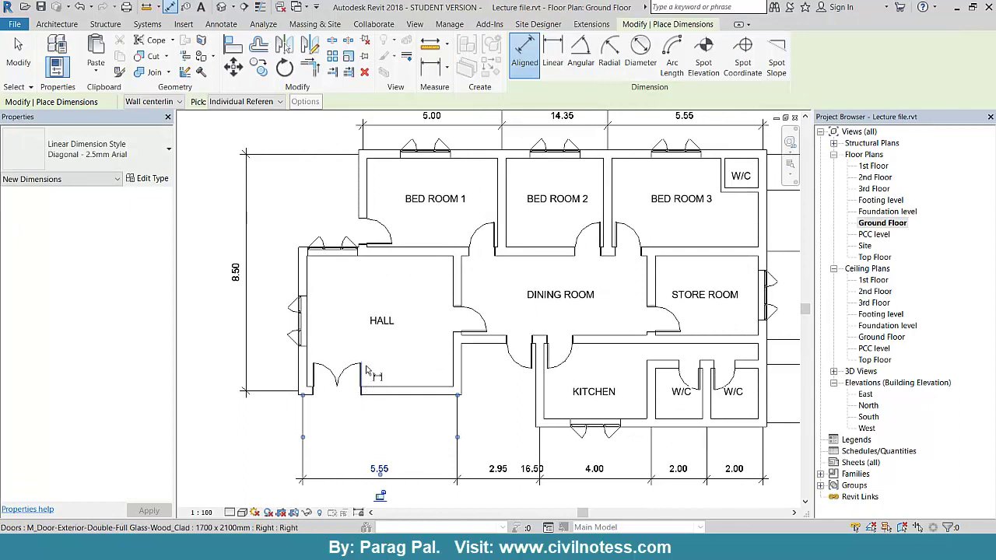
{"action": "scroll", "coordinate": [367, 371], "scroll_direction": "up", "scroll_amount": 2}
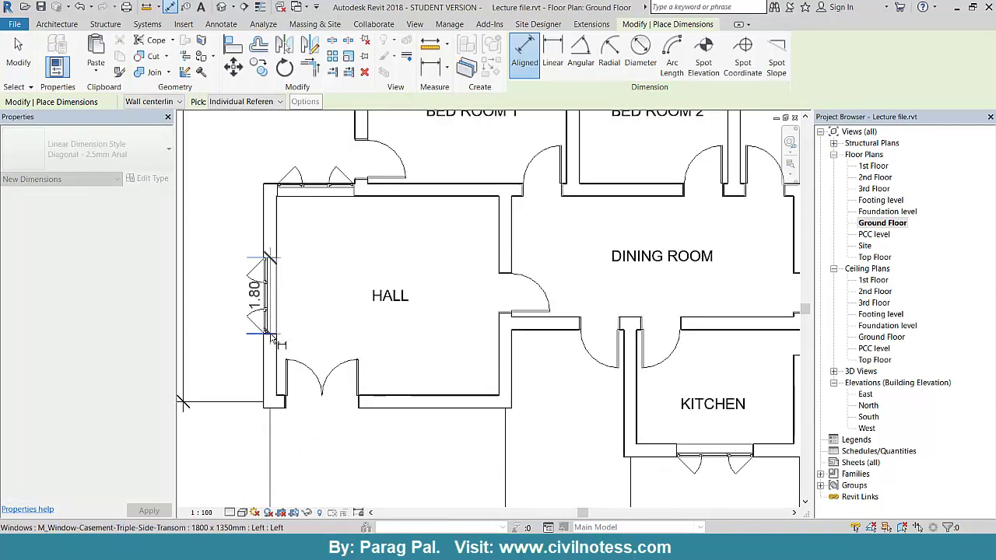
{"action": "left_click", "coordinate": [231, 295]}
{"action": "scroll", "coordinate": [291, 405], "scroll_direction": "up", "scroll_amount": 2}
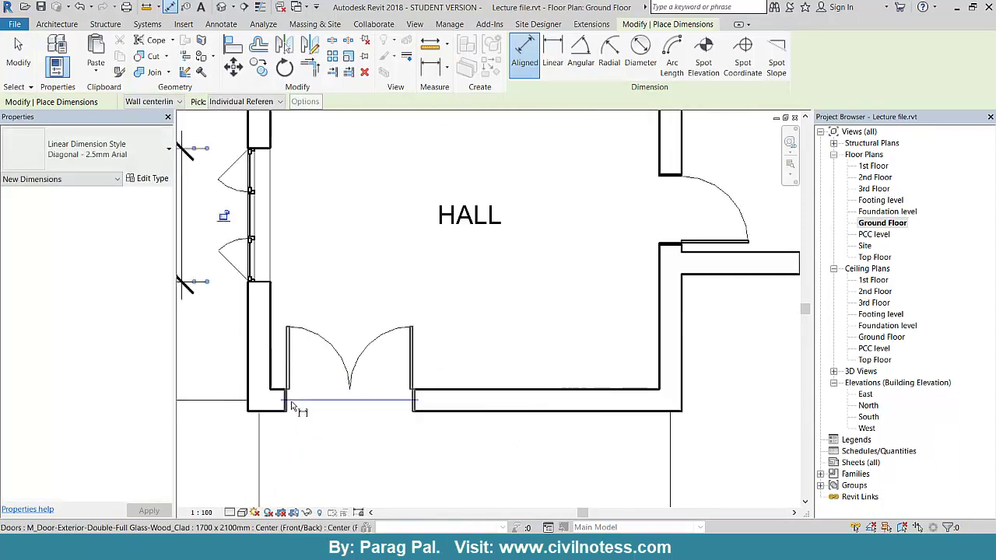
{"action": "scroll", "coordinate": [289, 407], "scroll_direction": "up", "scroll_amount": 1}
{"action": "left_click", "coordinate": [322, 408]}
{"action": "left_click", "coordinate": [454, 398]}
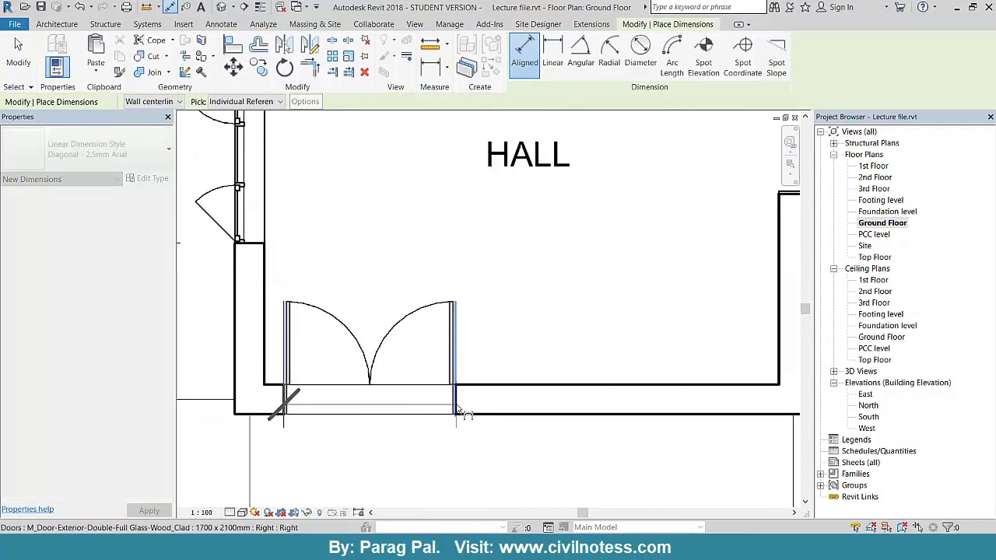
{"action": "left_click", "coordinate": [435, 483]}
{"action": "middle_click_drag", "start_coordinate": [435, 505], "coordinate": [424, 392]}
{"action": "scroll", "coordinate": [412, 389], "scroll_direction": "down", "scroll_amount": 4}
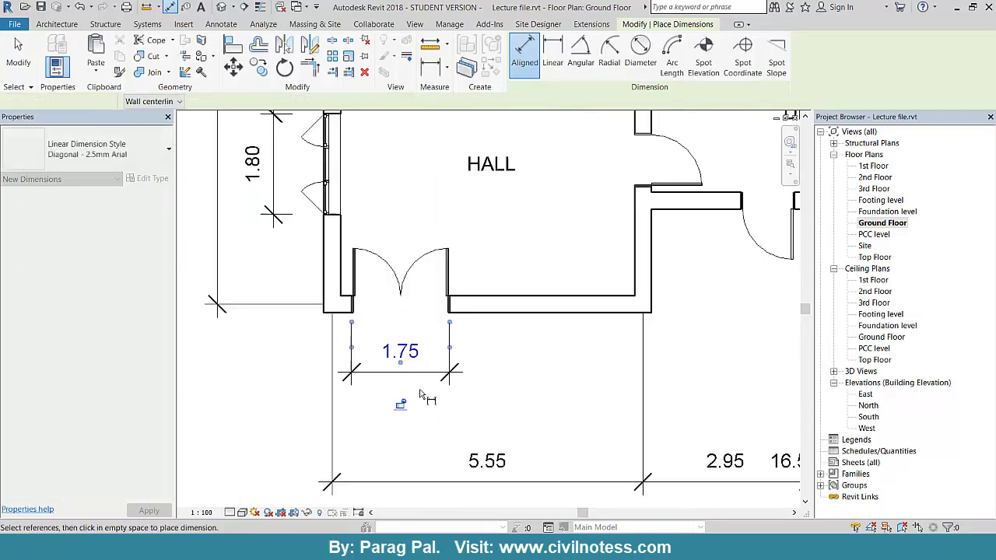
Step: Dimension the width of the Hall's top wall window above it and Bed Room 1's exterior door inside the room
{"action": "scroll", "coordinate": [302, 232], "scroll_direction": "up", "scroll_amount": 4}
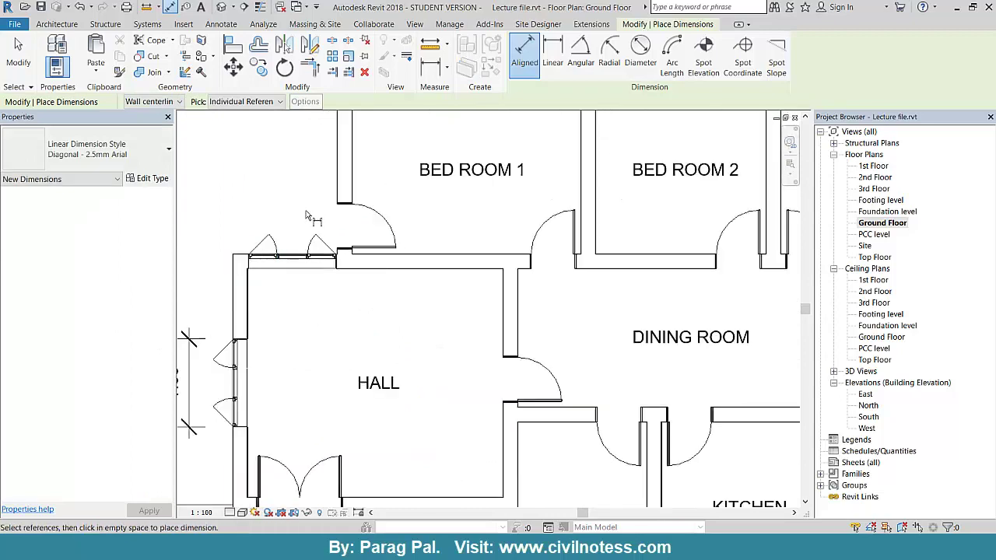
{"action": "left_click", "coordinate": [307, 311]}
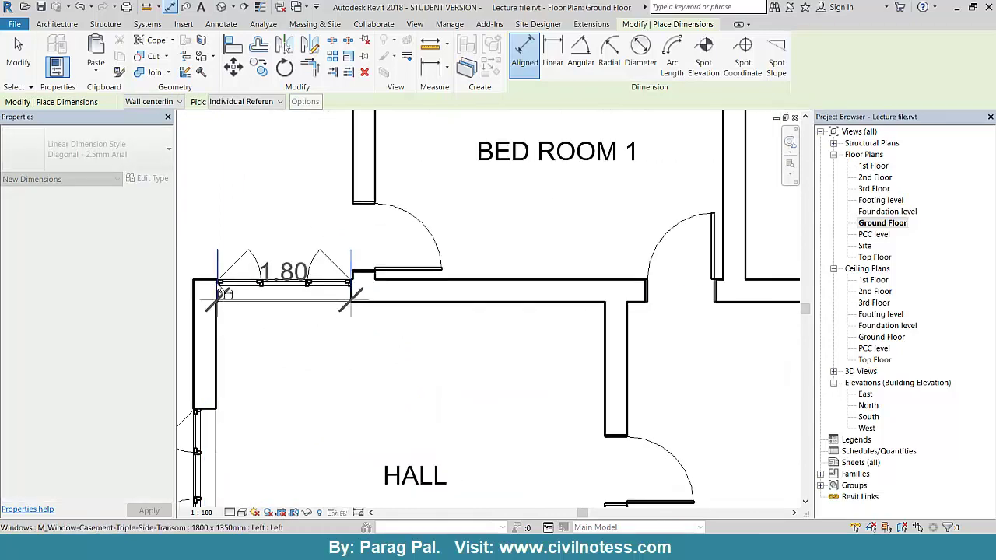
{"action": "left_click", "coordinate": [224, 293]}
{"action": "left_click", "coordinate": [222, 233]}
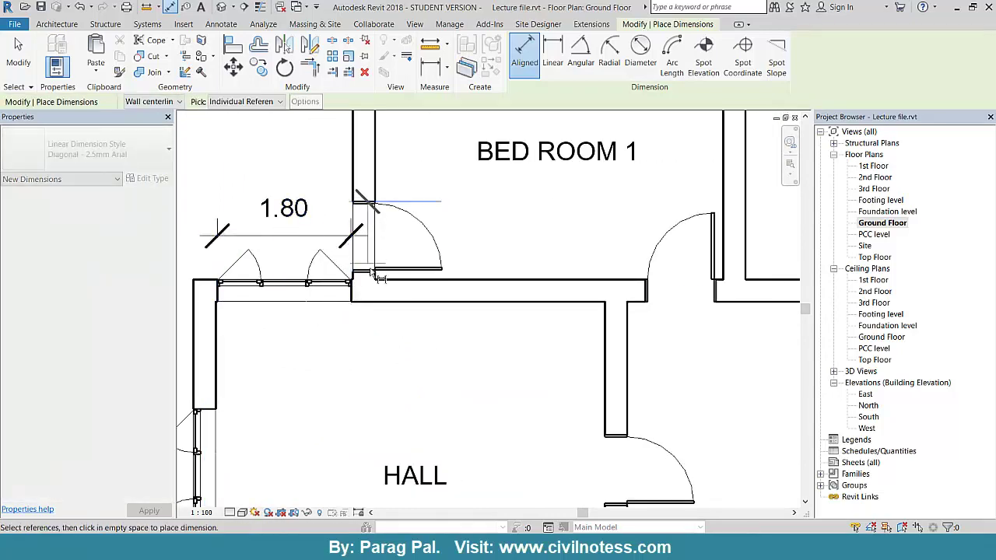
{"action": "left_click", "coordinate": [376, 276]}
{"action": "left_click", "coordinate": [376, 204]}
{"action": "left_click", "coordinate": [471, 242]}
{"action": "scroll", "coordinate": [428, 410], "scroll_direction": "down", "scroll_amount": 3}
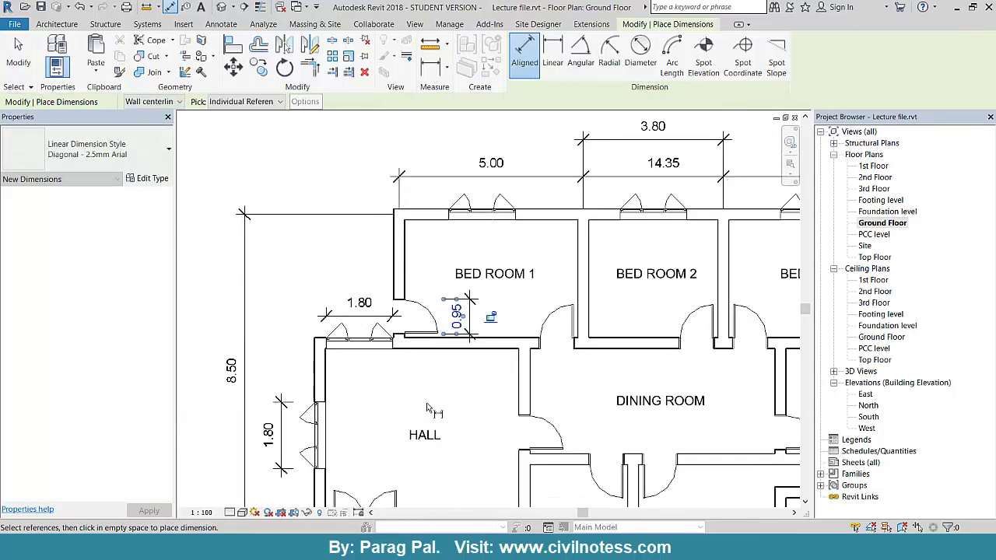
Step: Dimension the Dining Room's width inside the room, from the Hall's right wall to the Store Room's left wall
{"action": "scroll", "coordinate": [428, 410], "scroll_direction": "down", "scroll_amount": 2}
{"action": "middle_click_drag", "start_coordinate": [528, 354], "coordinate": [430, 340]}
{"action": "left_click", "coordinate": [418, 312]}
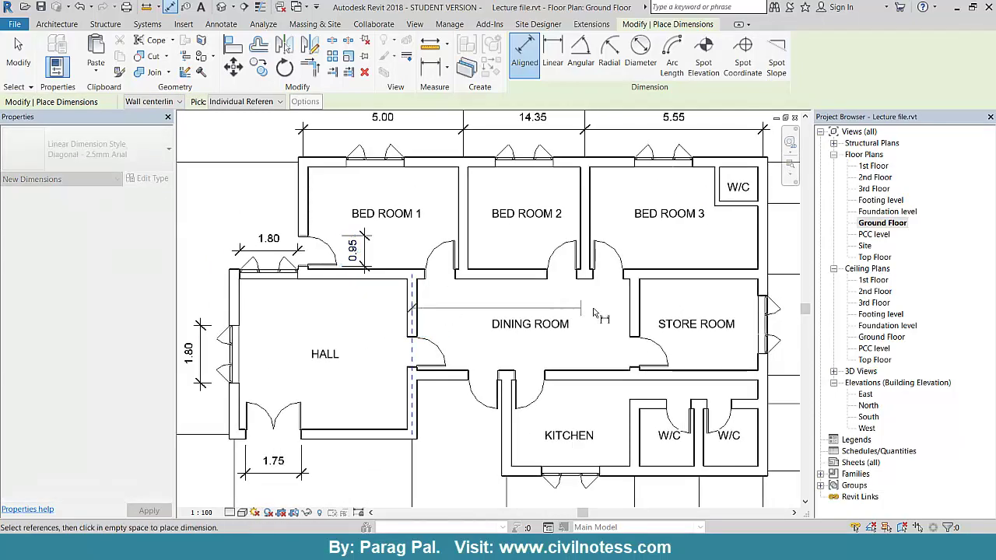
{"action": "left_click", "coordinate": [632, 305]}
{"action": "left_click", "coordinate": [622, 305]}
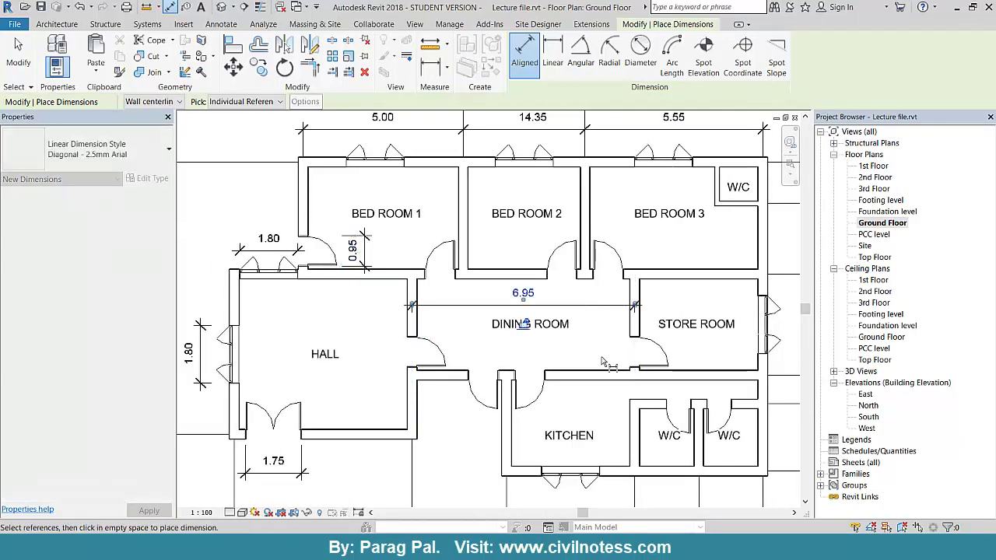
Step: Save the project file with the dimensioned ground floor plan
{"action": "scroll", "coordinate": [582, 354], "scroll_direction": "down", "scroll_amount": 1}
{"action": "scroll", "coordinate": [319, 418], "scroll_direction": "down", "scroll_amount": 2}
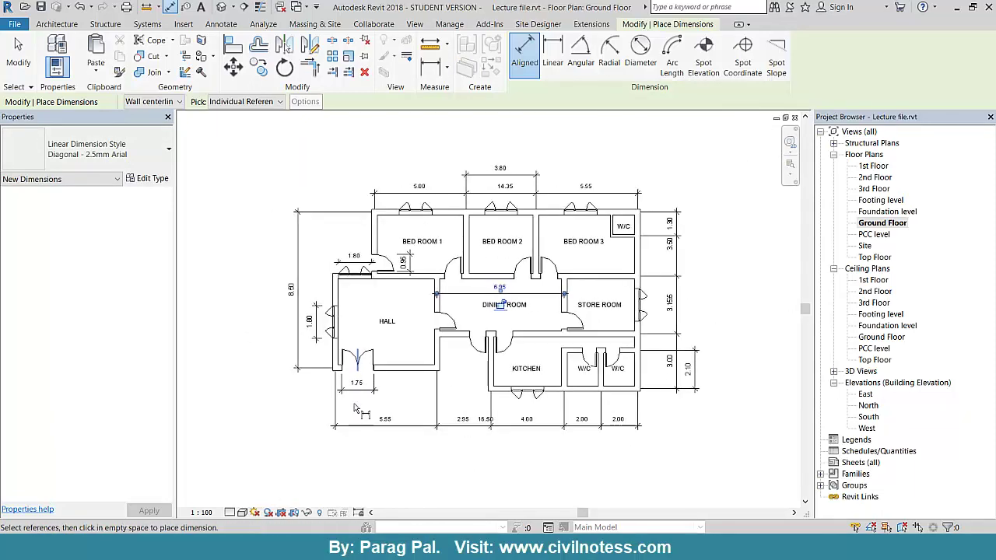
{"action": "left_click", "coordinate": [41, 7]}
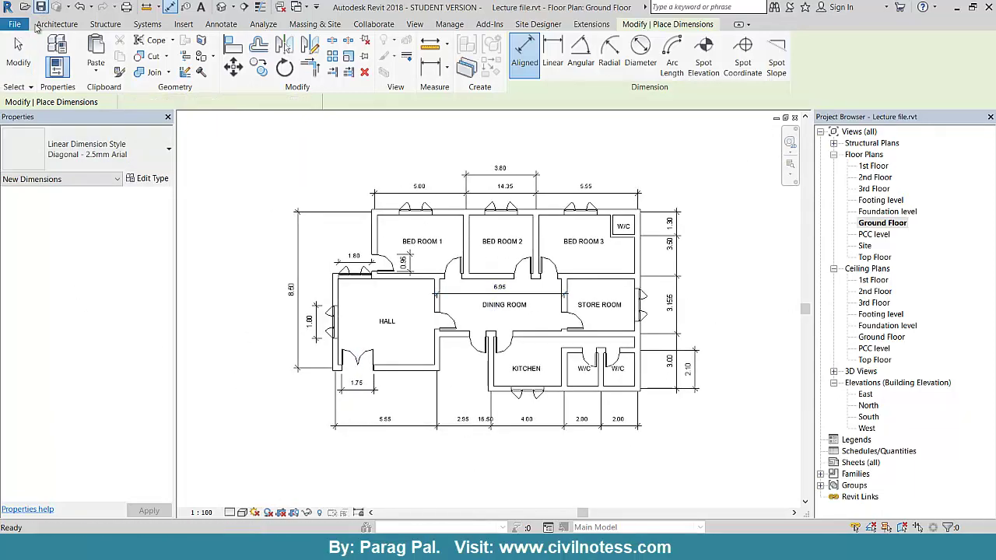